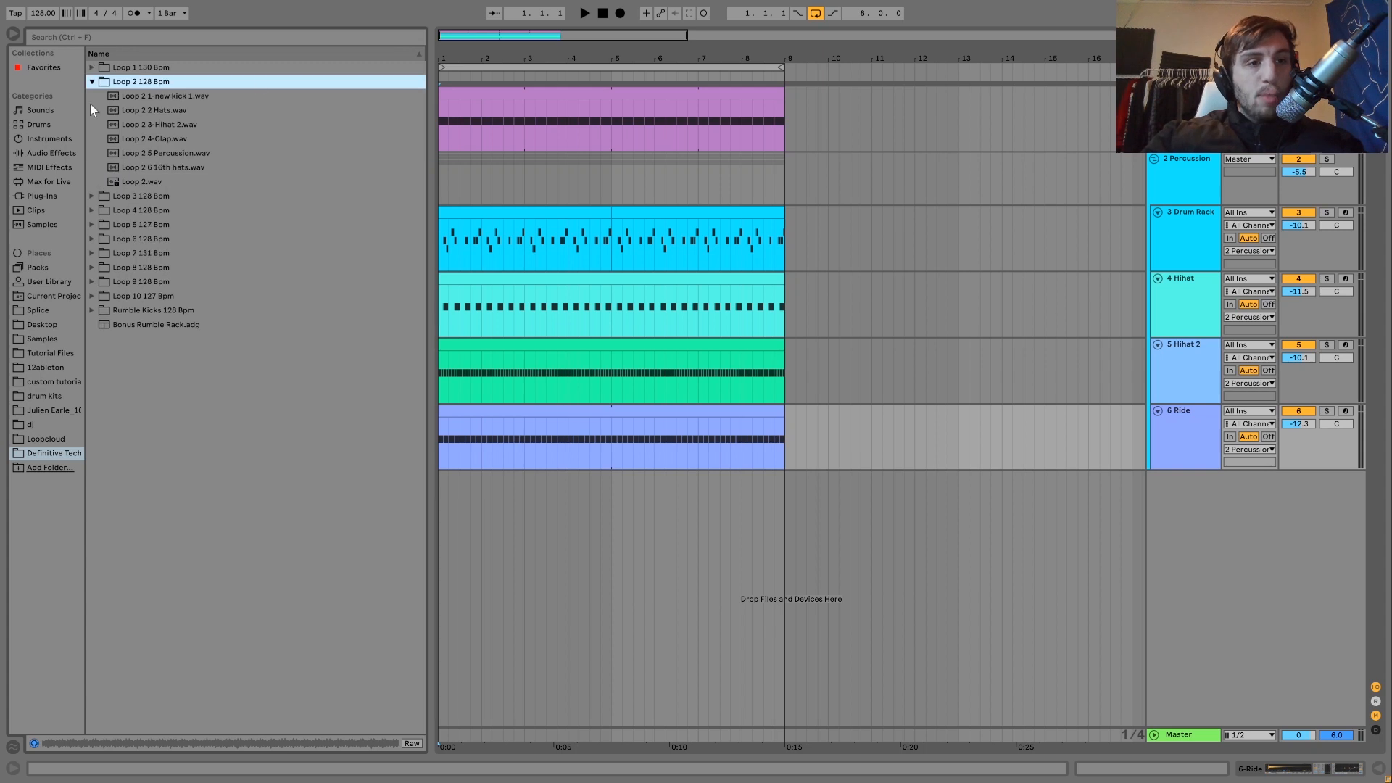
Step: Browse the Loop 1 to Loop 4 folders and preview their full loop, kick, hihat and percussion samples
left_click(89, 196)
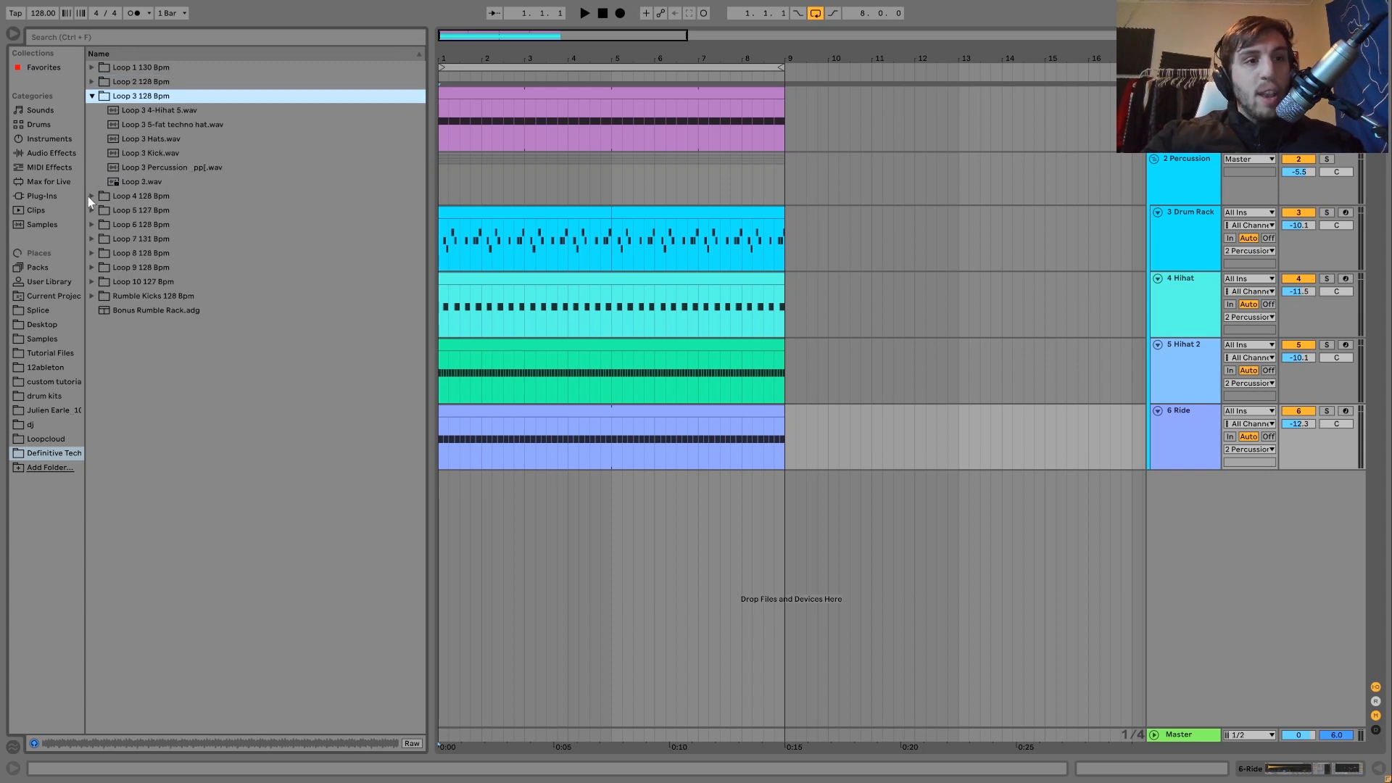
left_click(92, 67)
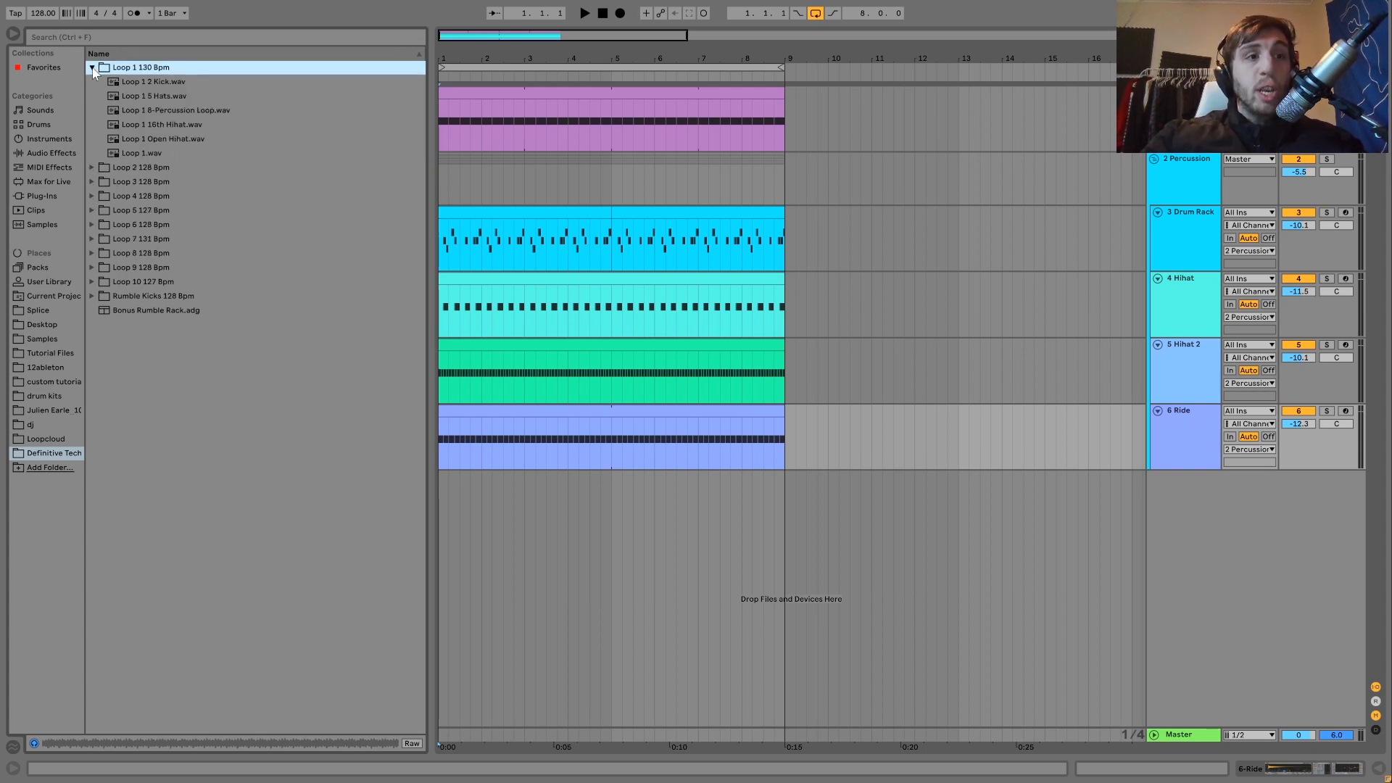
left_click(153, 154)
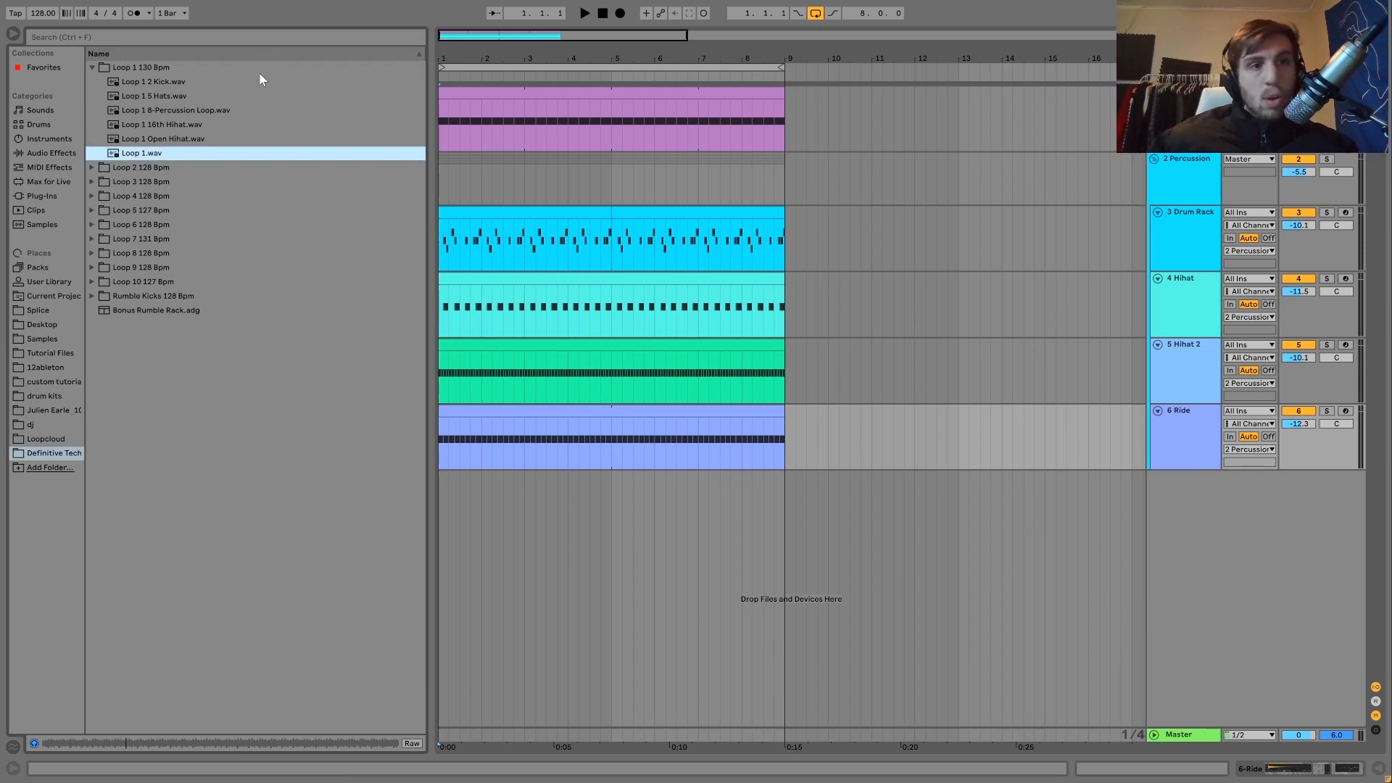
left_click(161, 82)
left_click(90, 167)
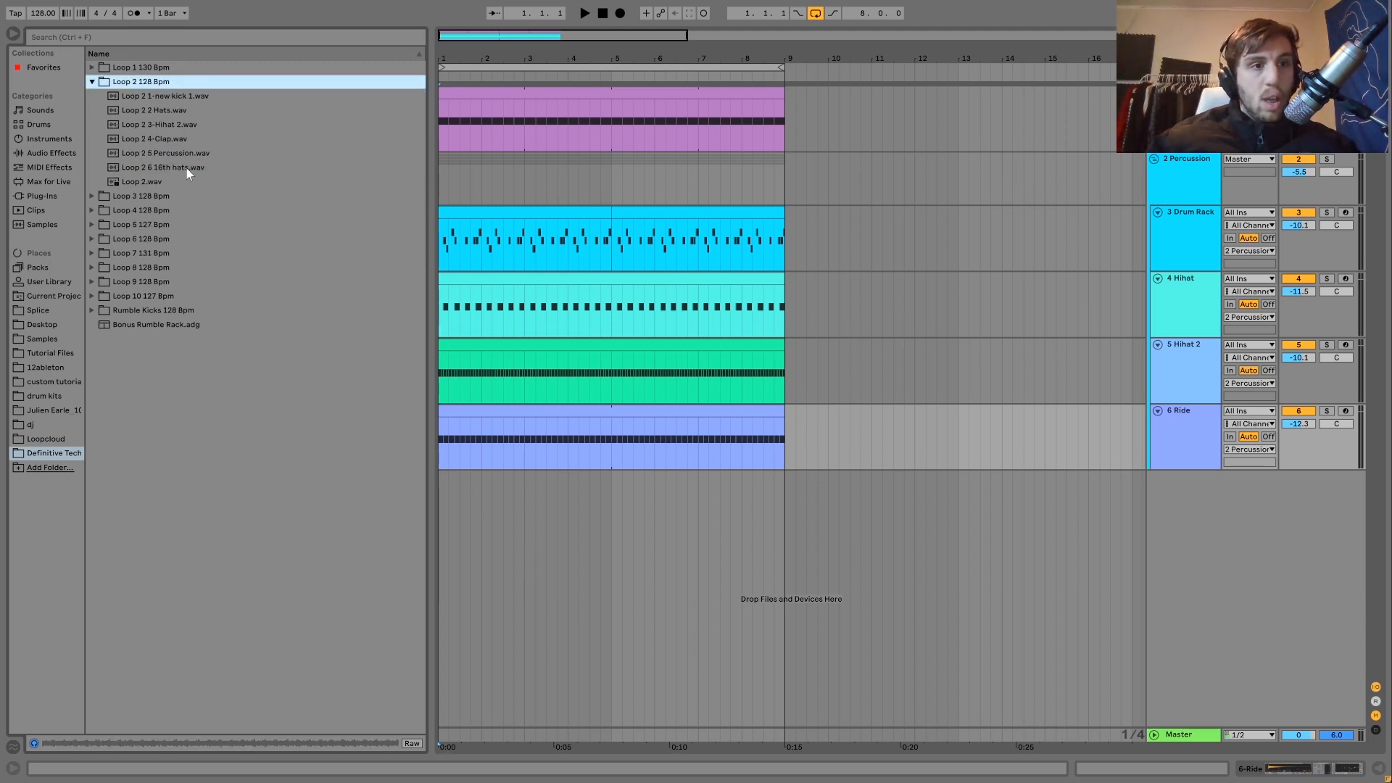
left_click(160, 126)
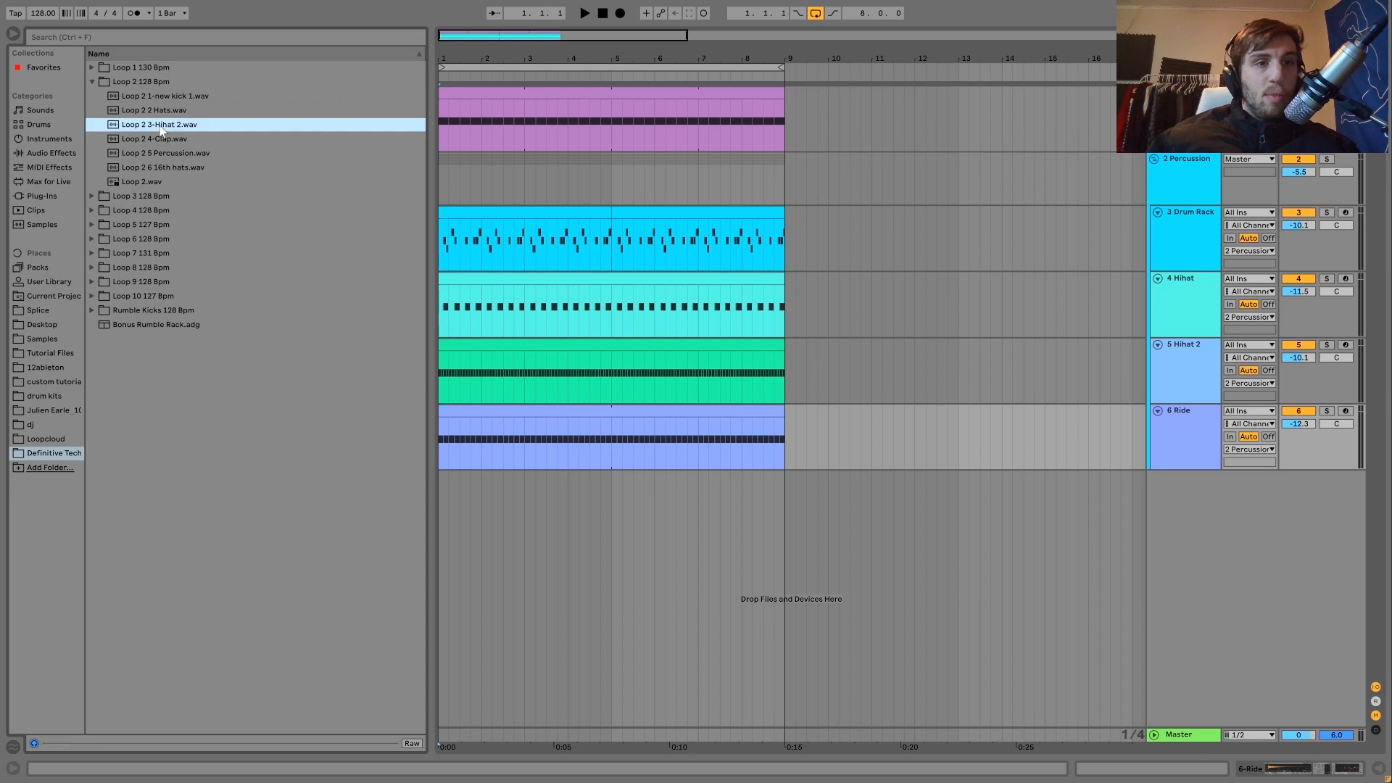
left_click(91, 211)
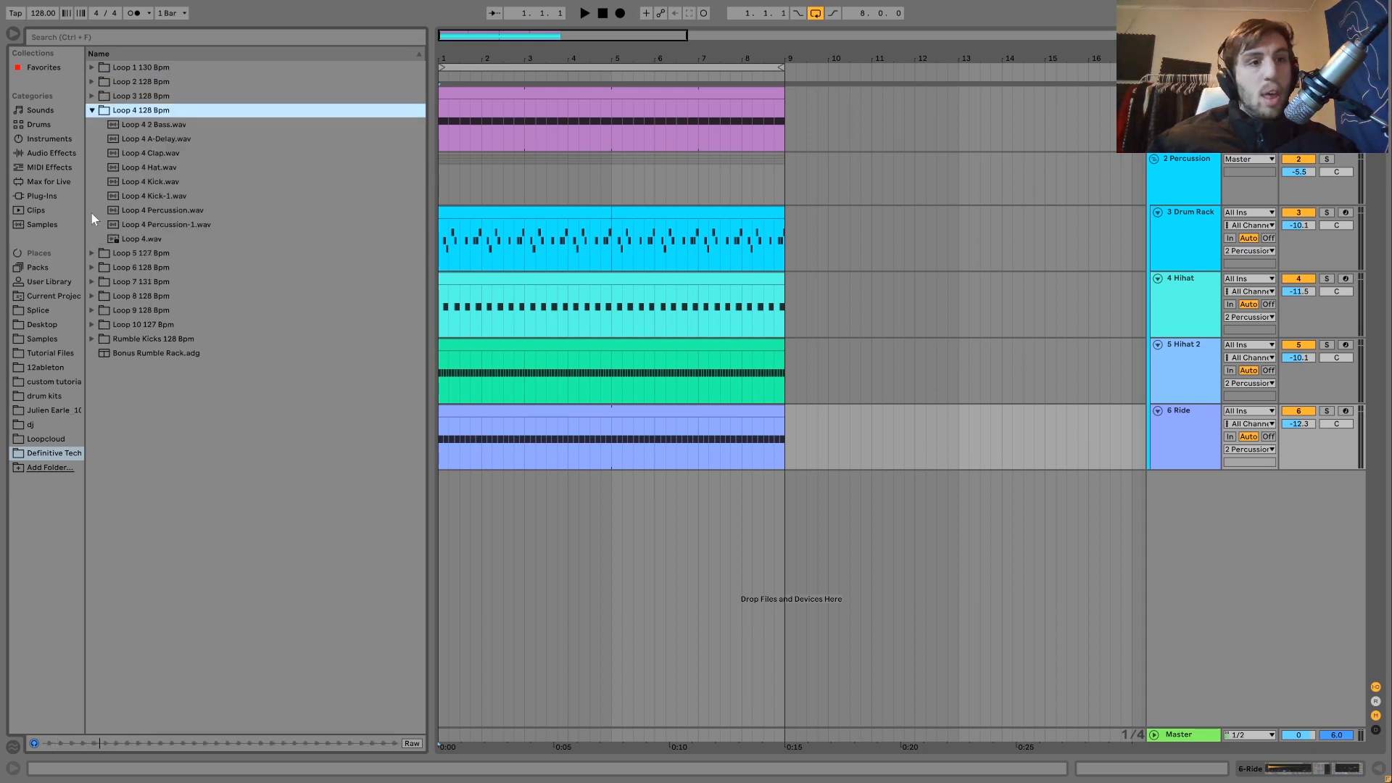
left_click(180, 211)
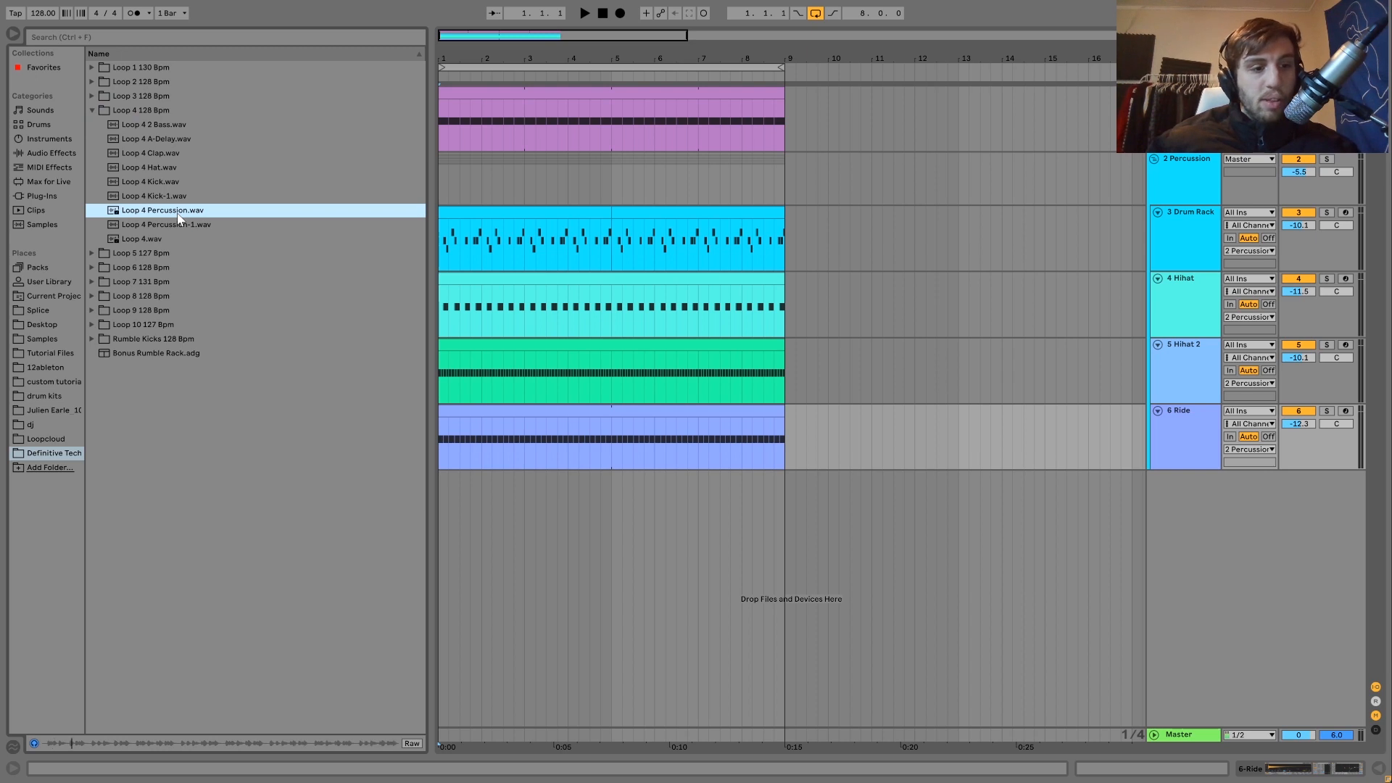
key("Down")
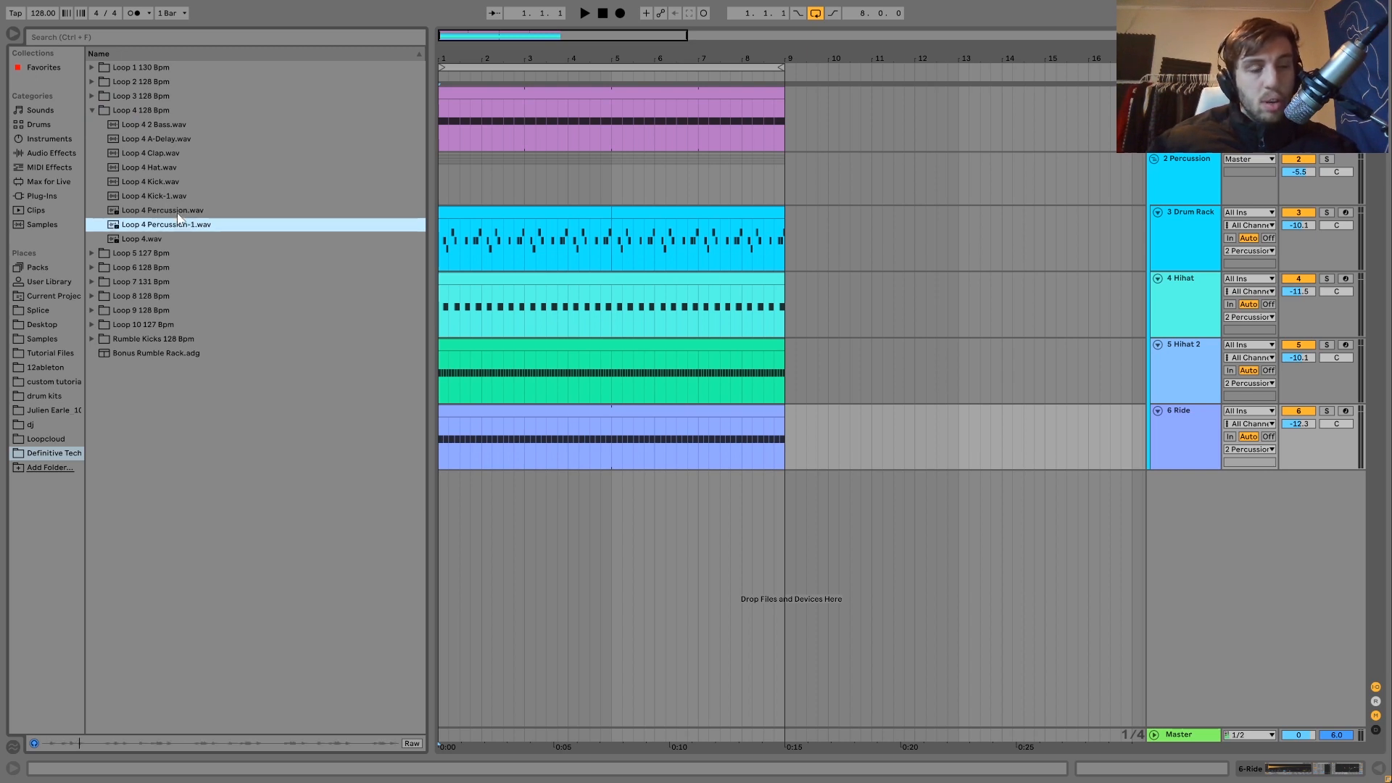
left_click(94, 112)
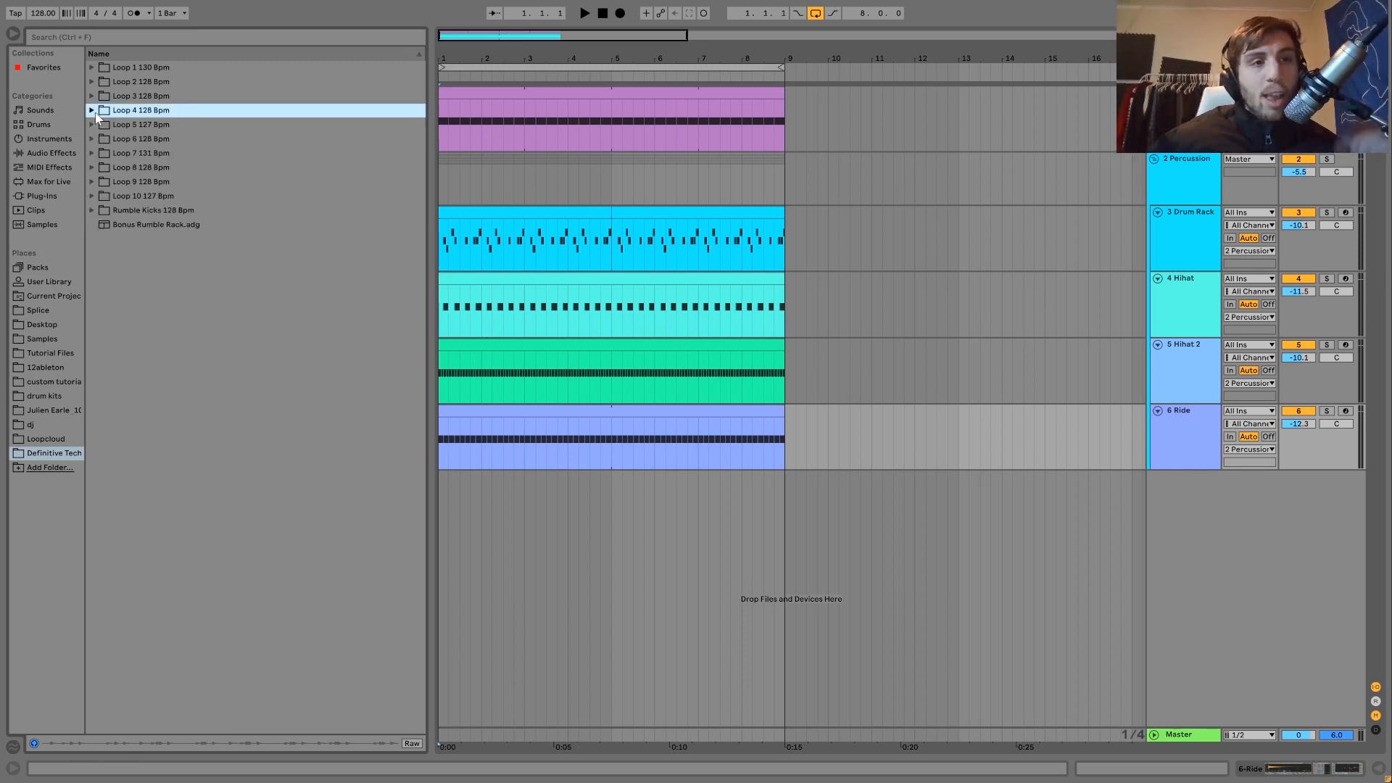
Step: Preview the full loops Loop 1.wav and Loop 3.wav from their folders in the sample pack
key("Up")
key("Up")
key("Up")
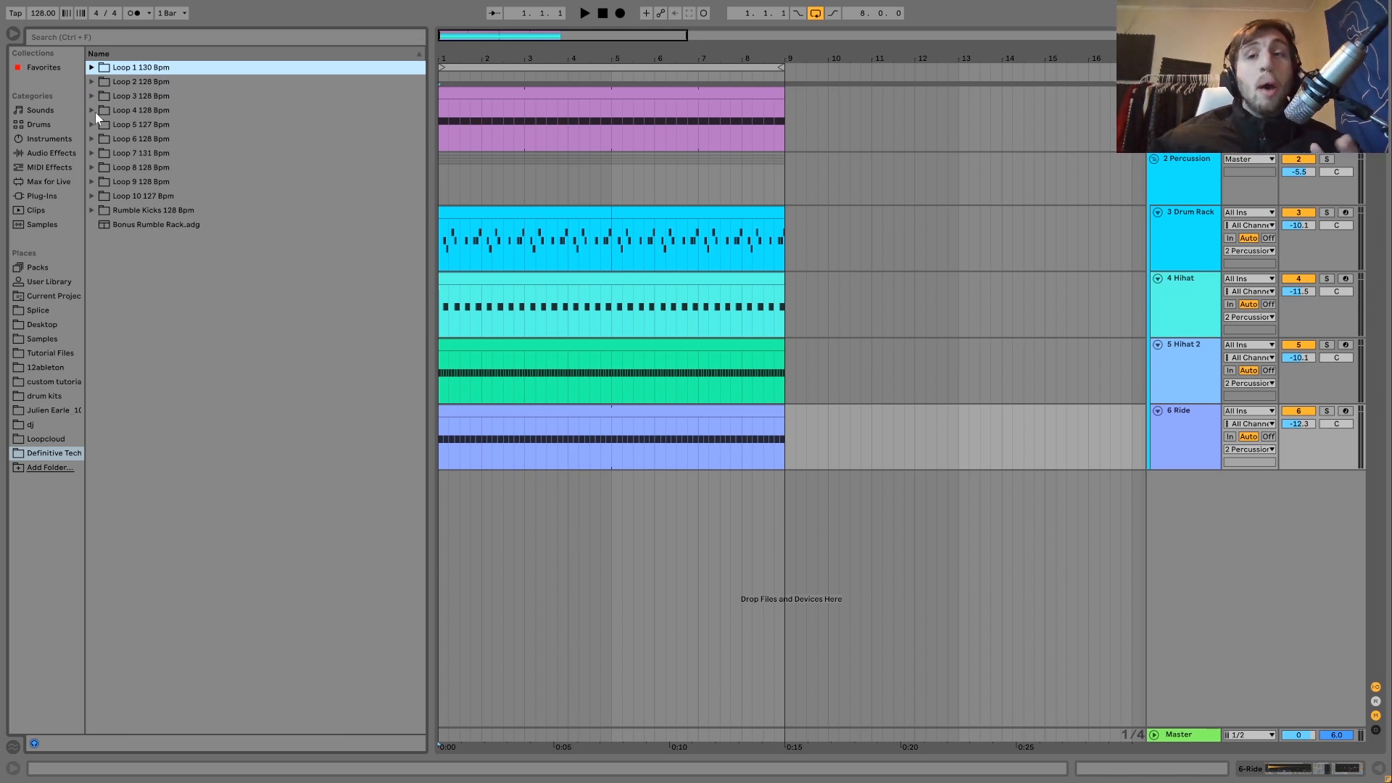
key("Right")
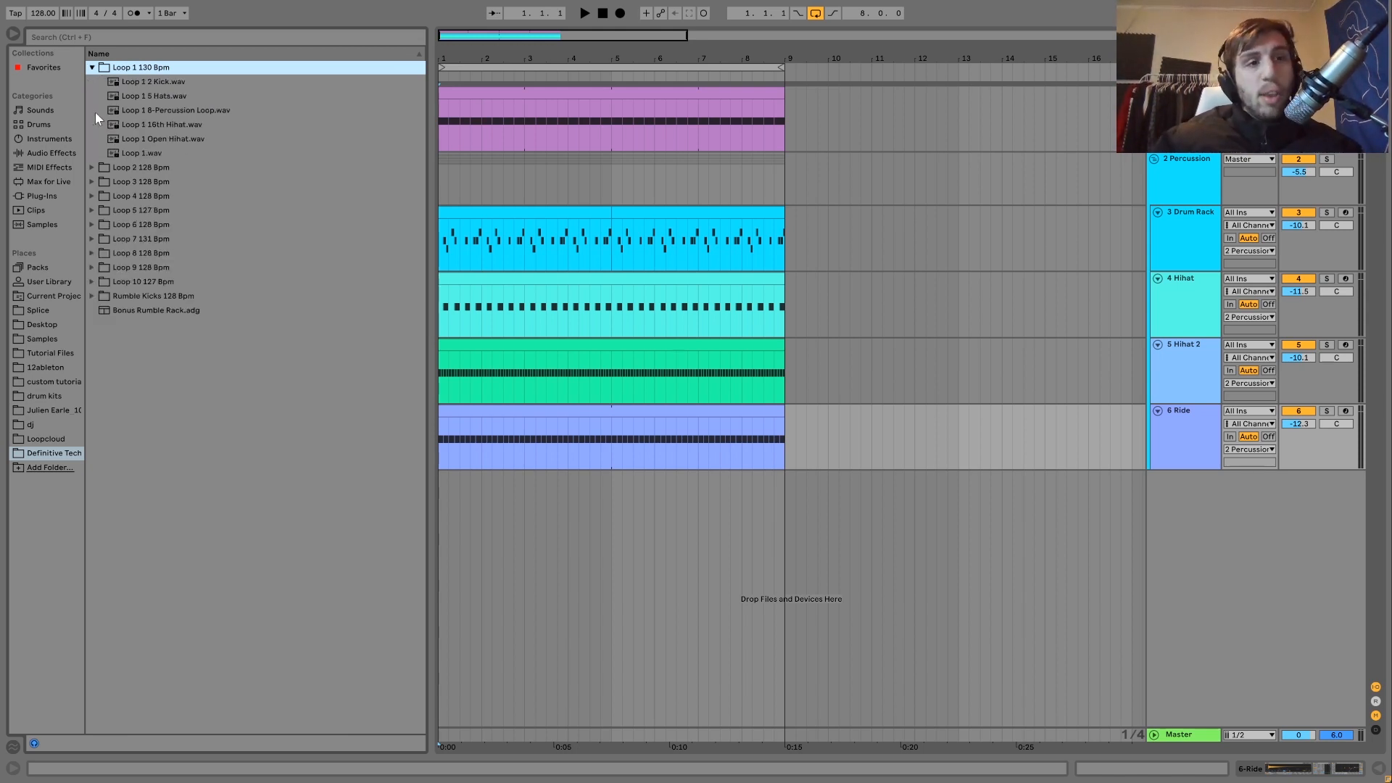
left_click(157, 156)
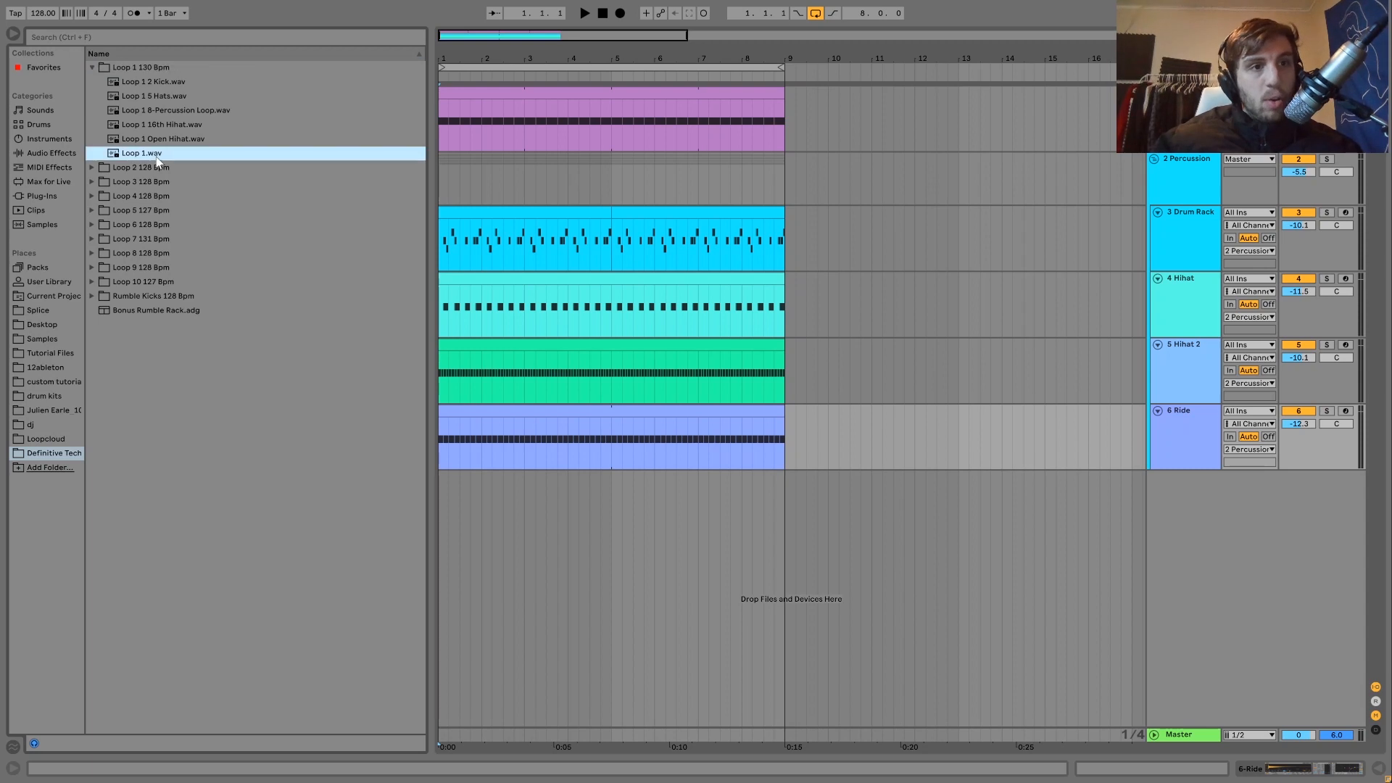
left_click(92, 168)
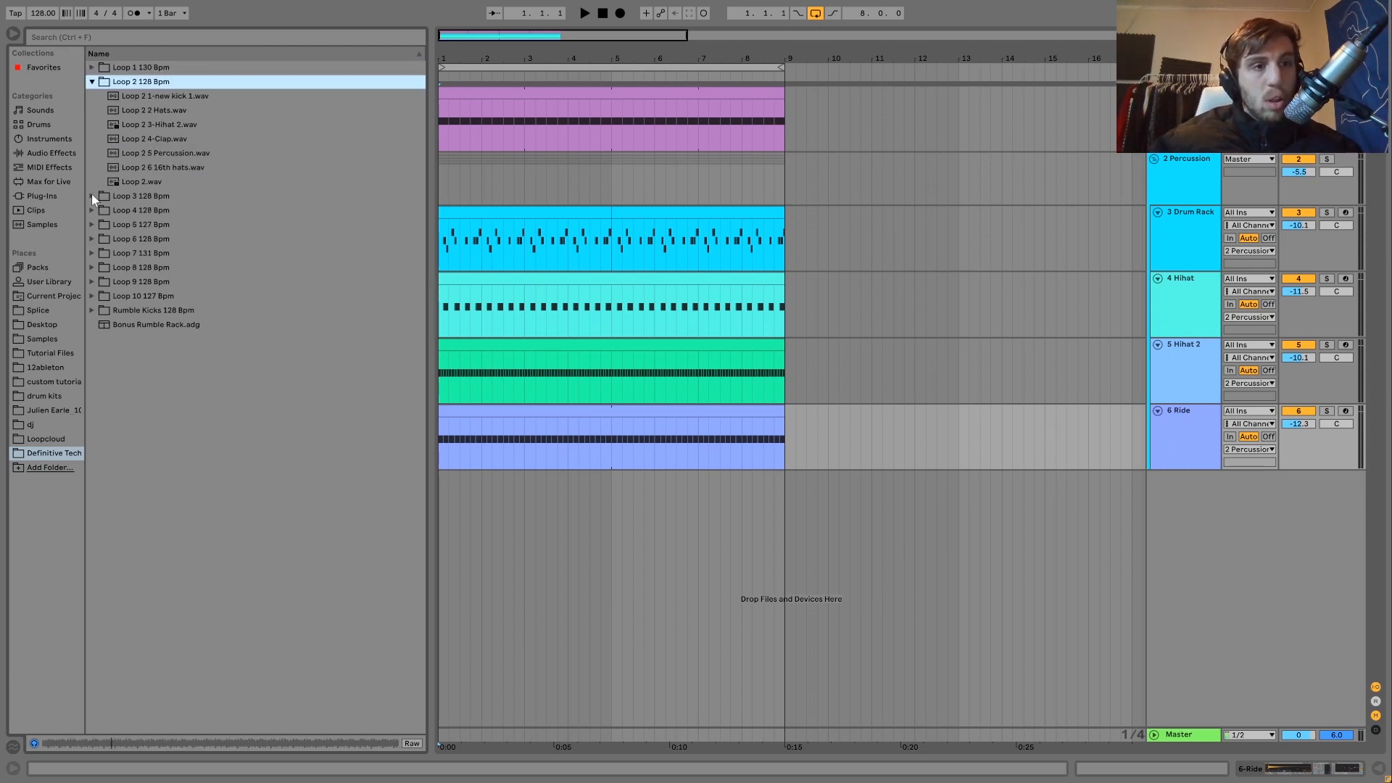
left_click(92, 196)
left_click(131, 182)
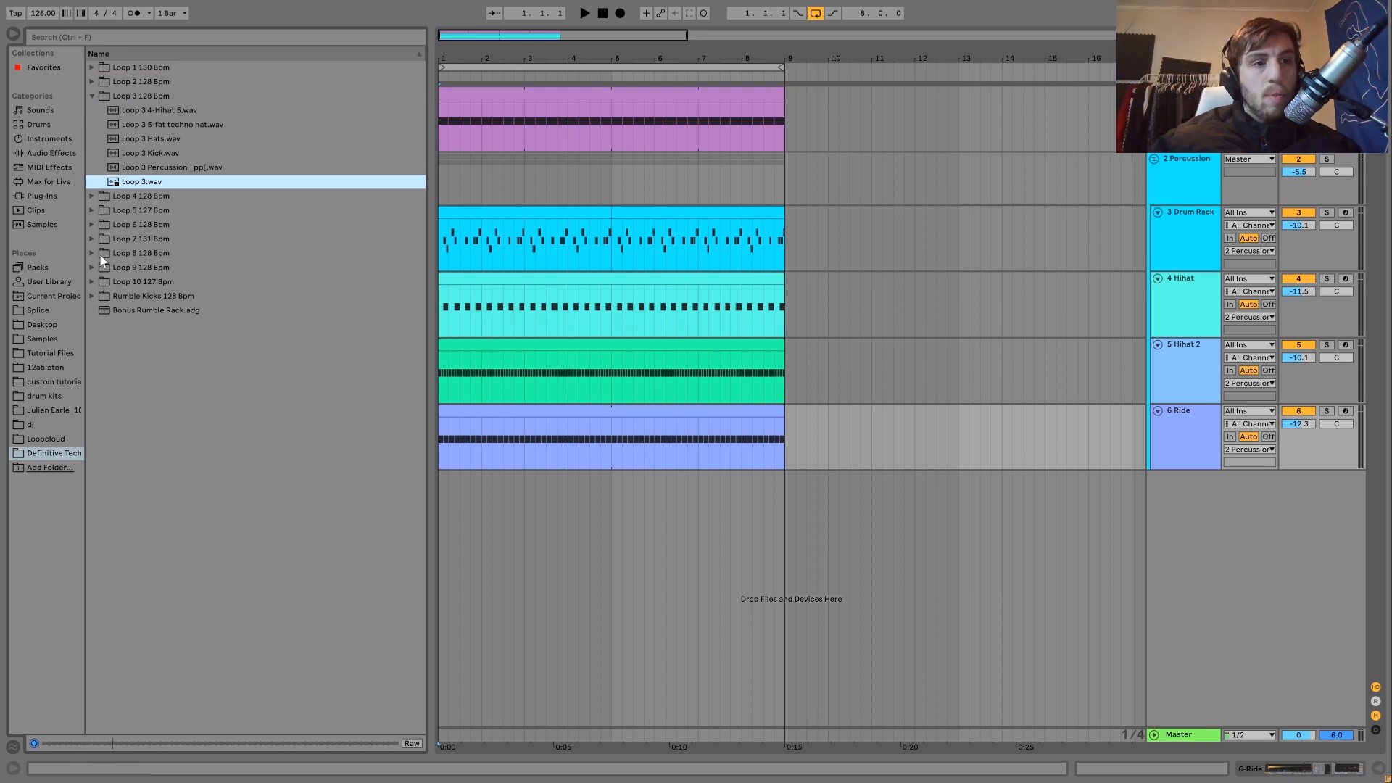
Step: Preview the full loops Loop 10.wav, Loop 9.wav and Loop 8.wav from their folders
left_click(93, 281)
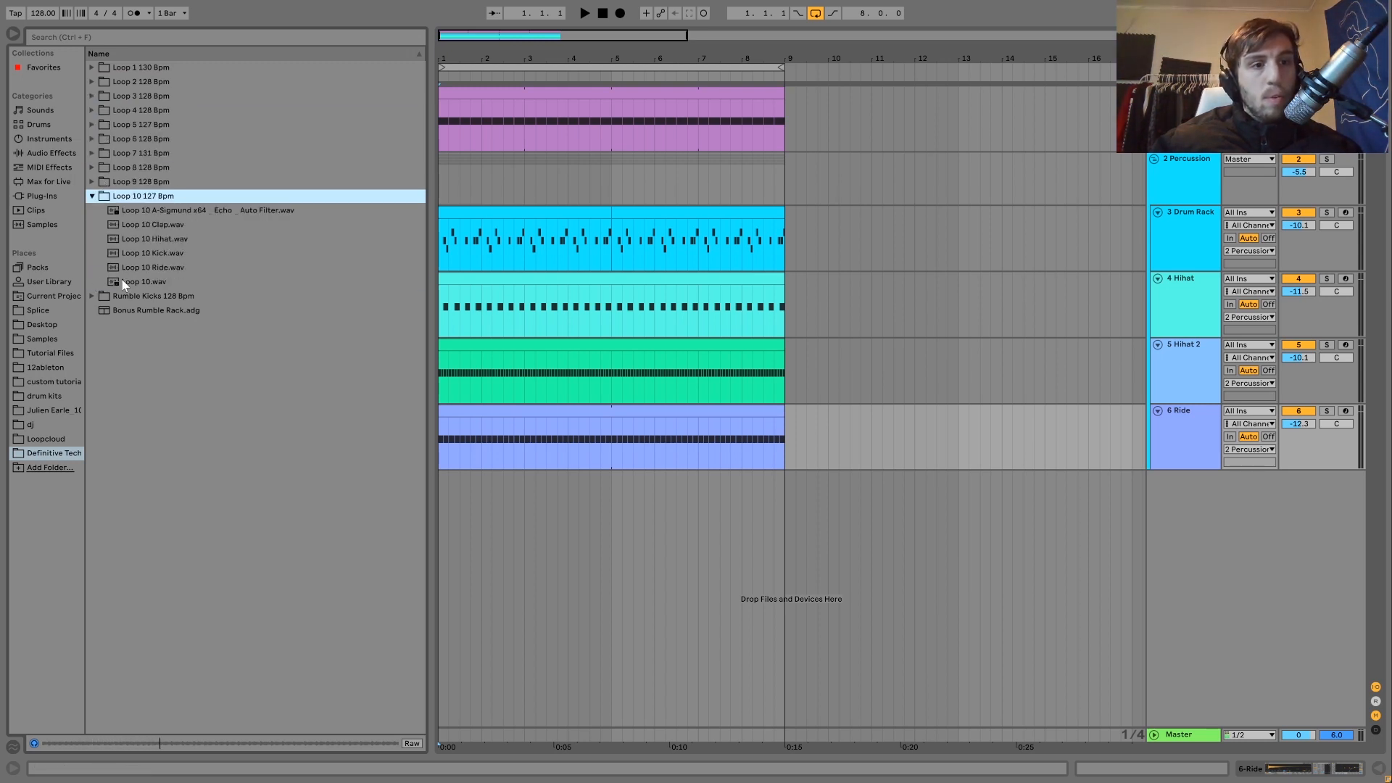
left_click(123, 283)
left_click(92, 181)
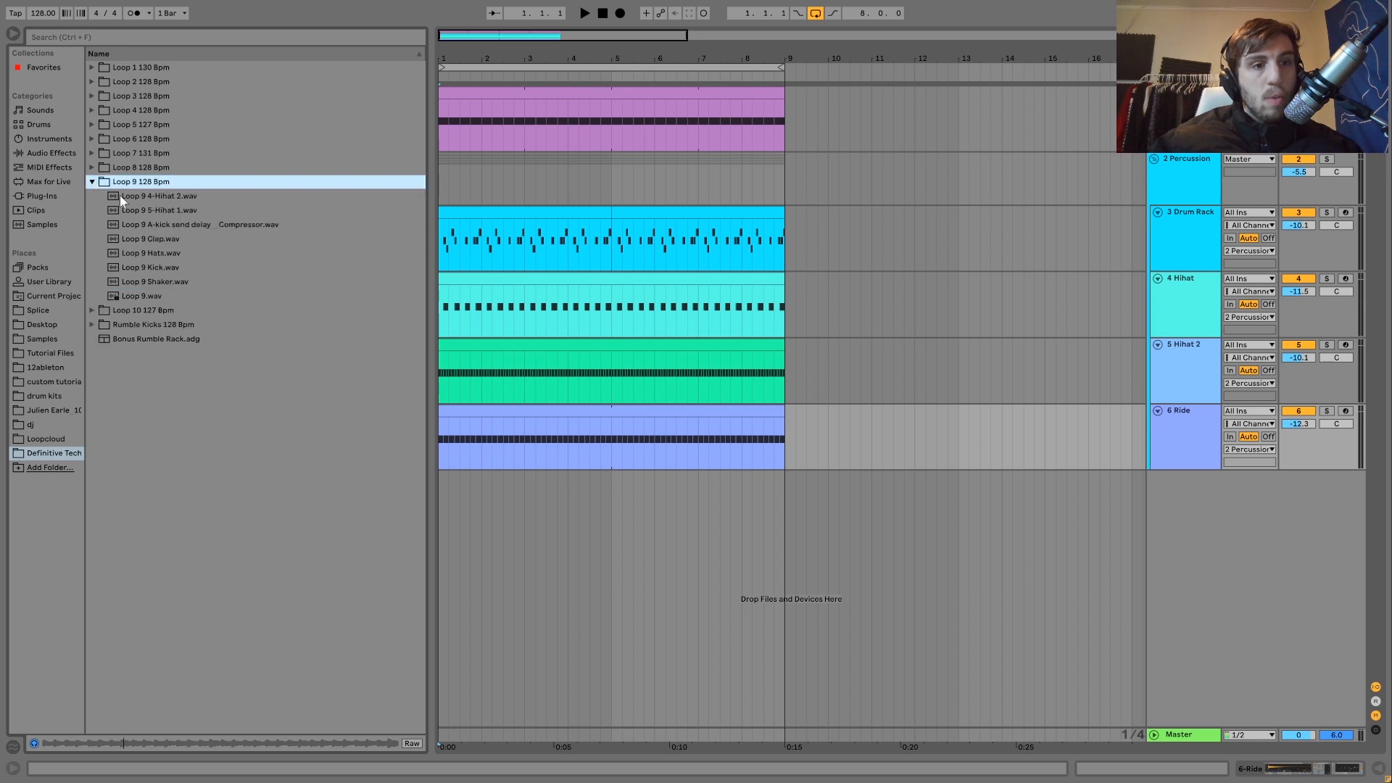
left_click(140, 296)
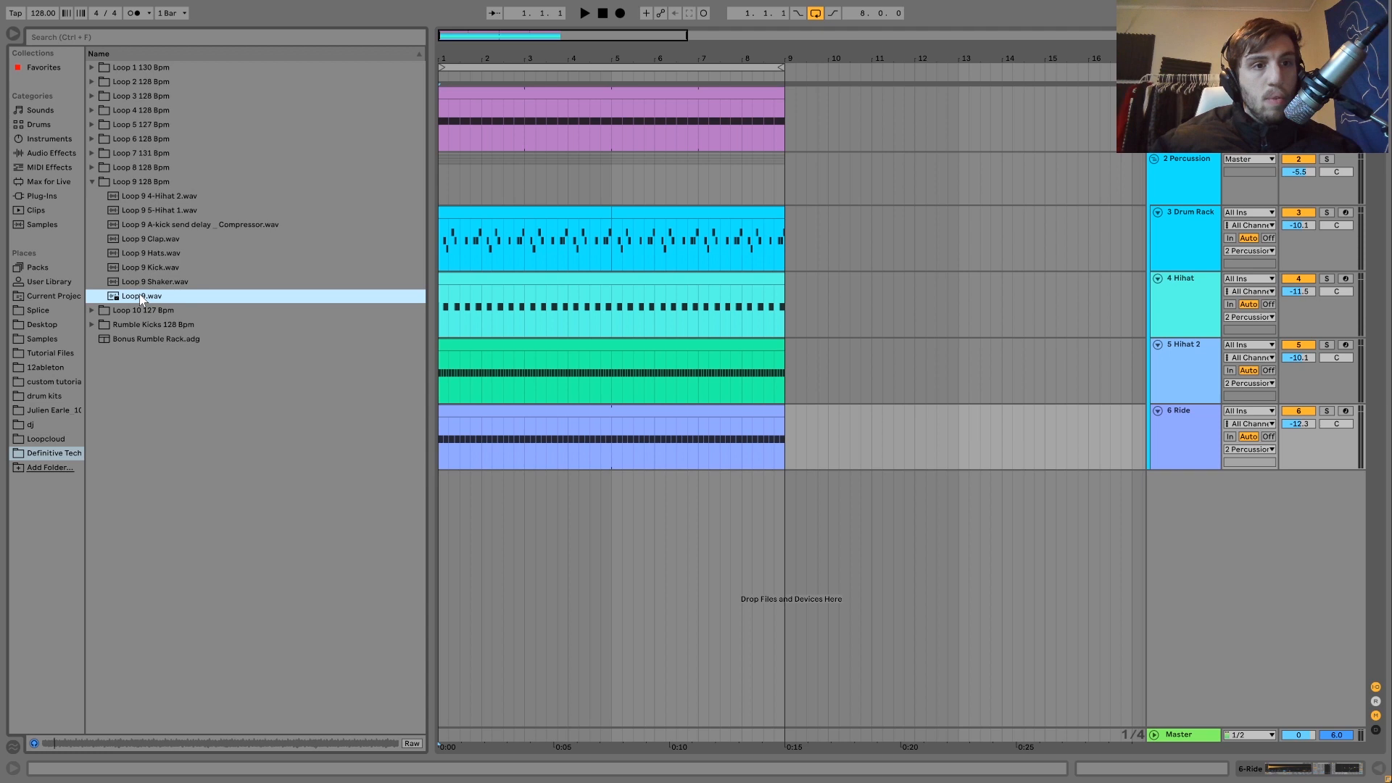
left_click(92, 168)
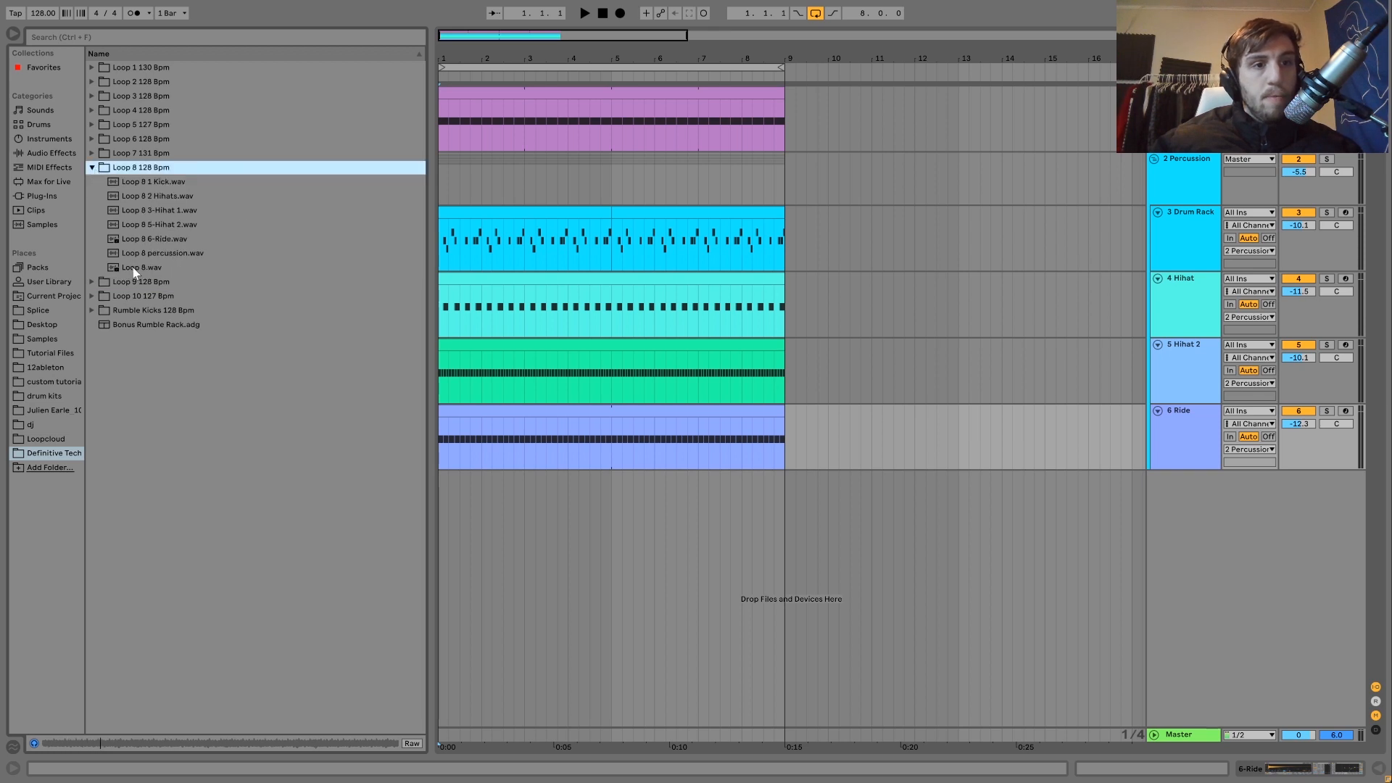
left_click(135, 269)
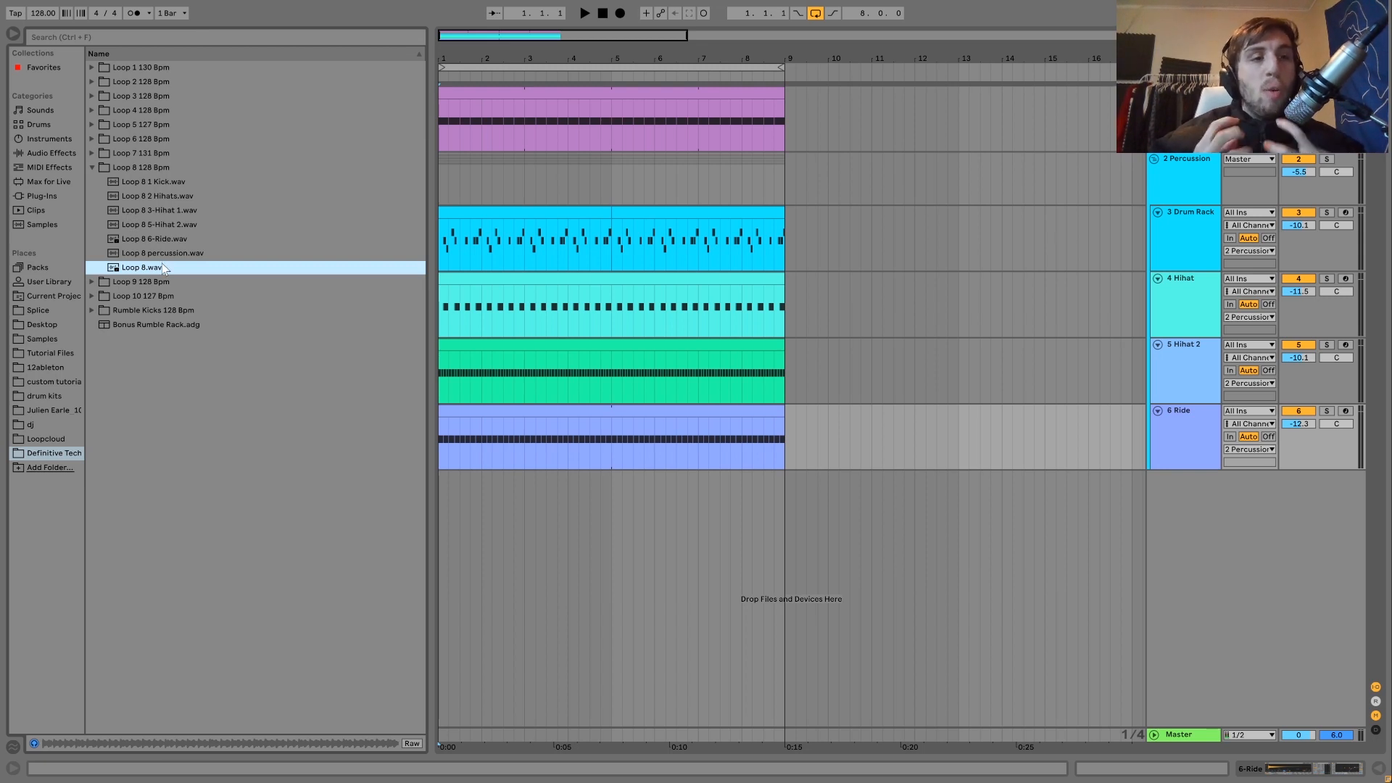
Step: Audition Kick 1.wav and Kick 2.wav in the Rumble Kicks 128 Bpm folder, and collapse the folder
key("Down")
key("Down")
key("Down")
key("Down")
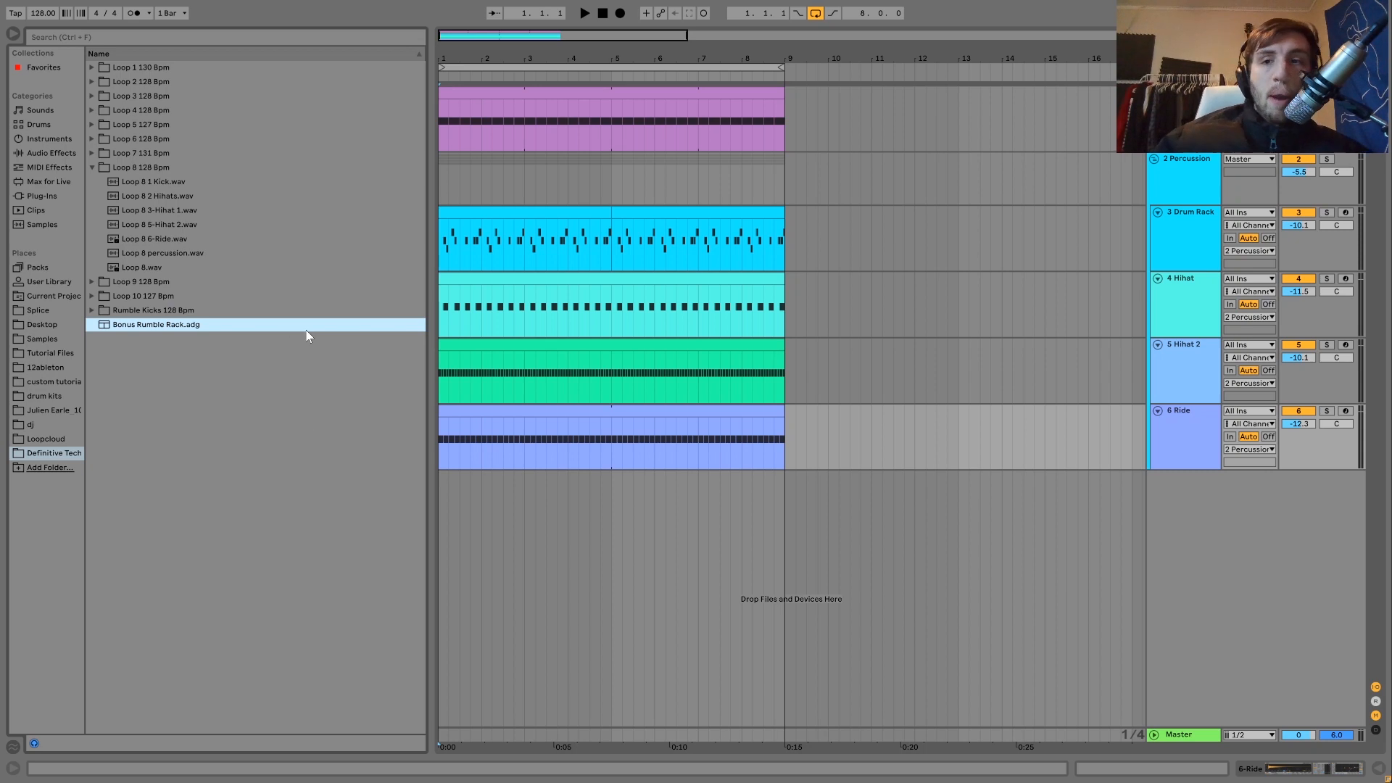
key("Up")
key("Right")
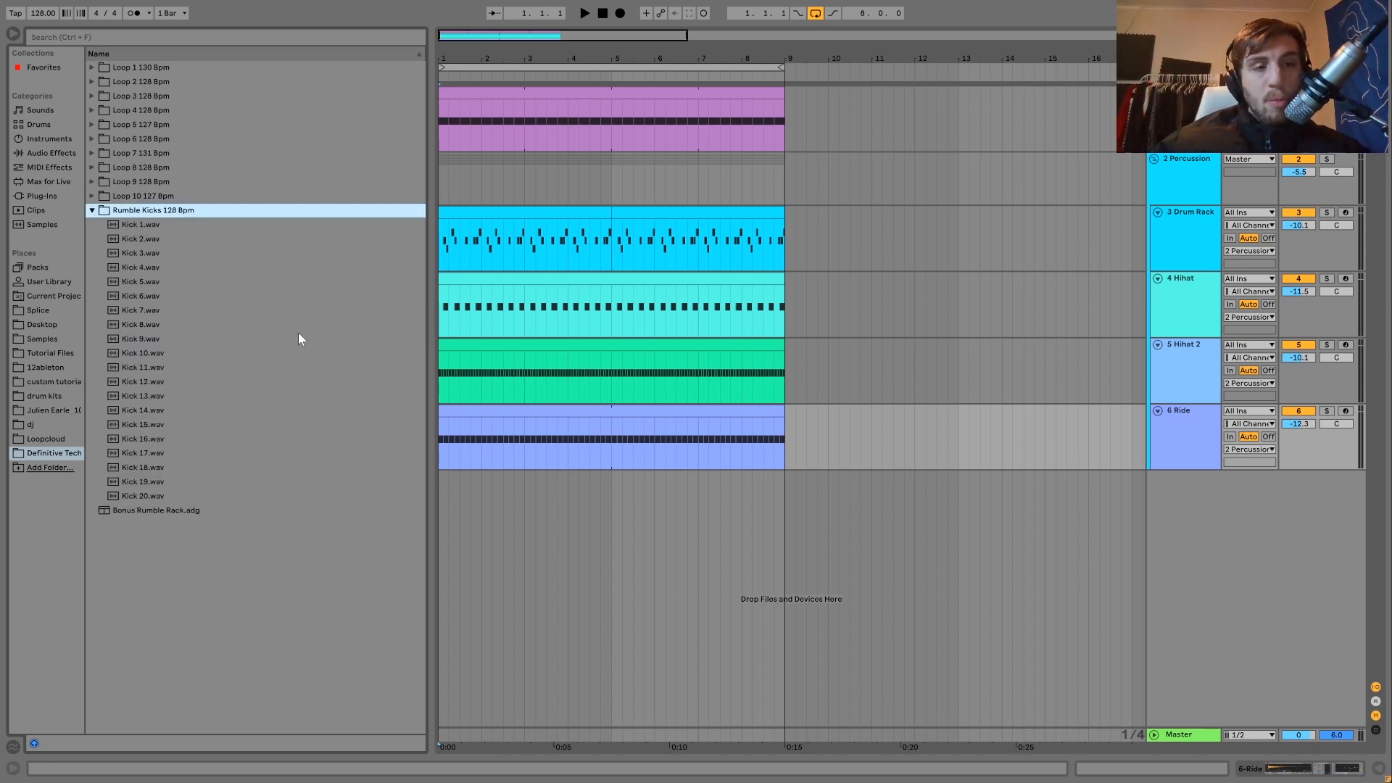
key("Down")
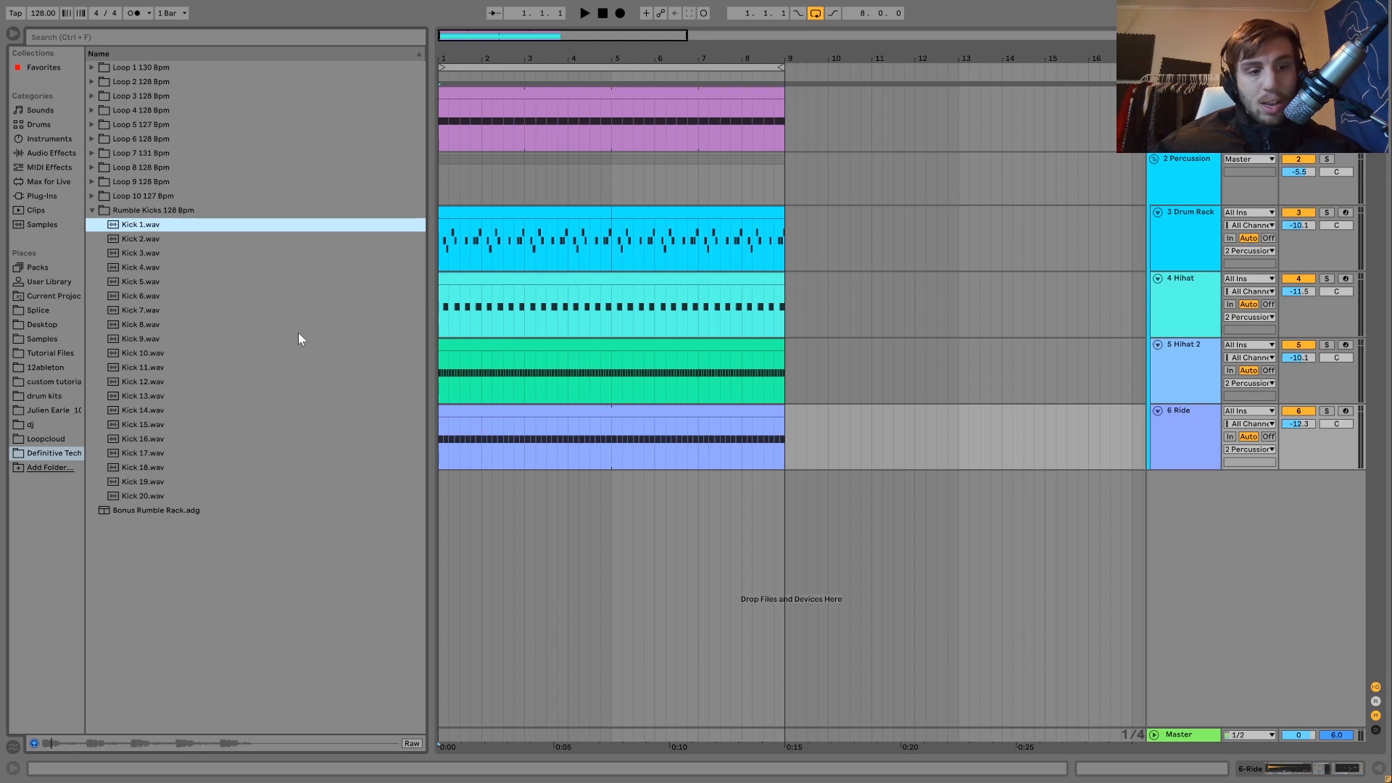
key("Down")
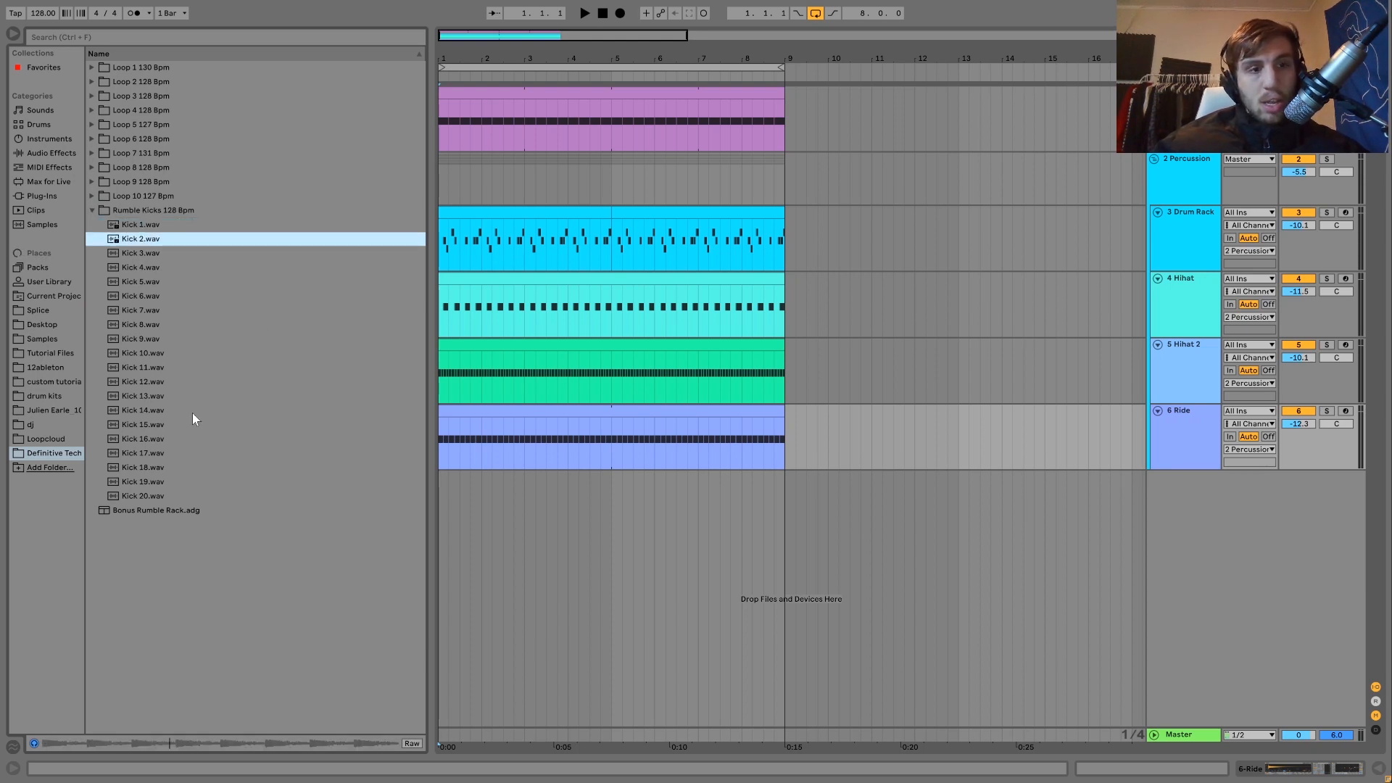
key("Left")
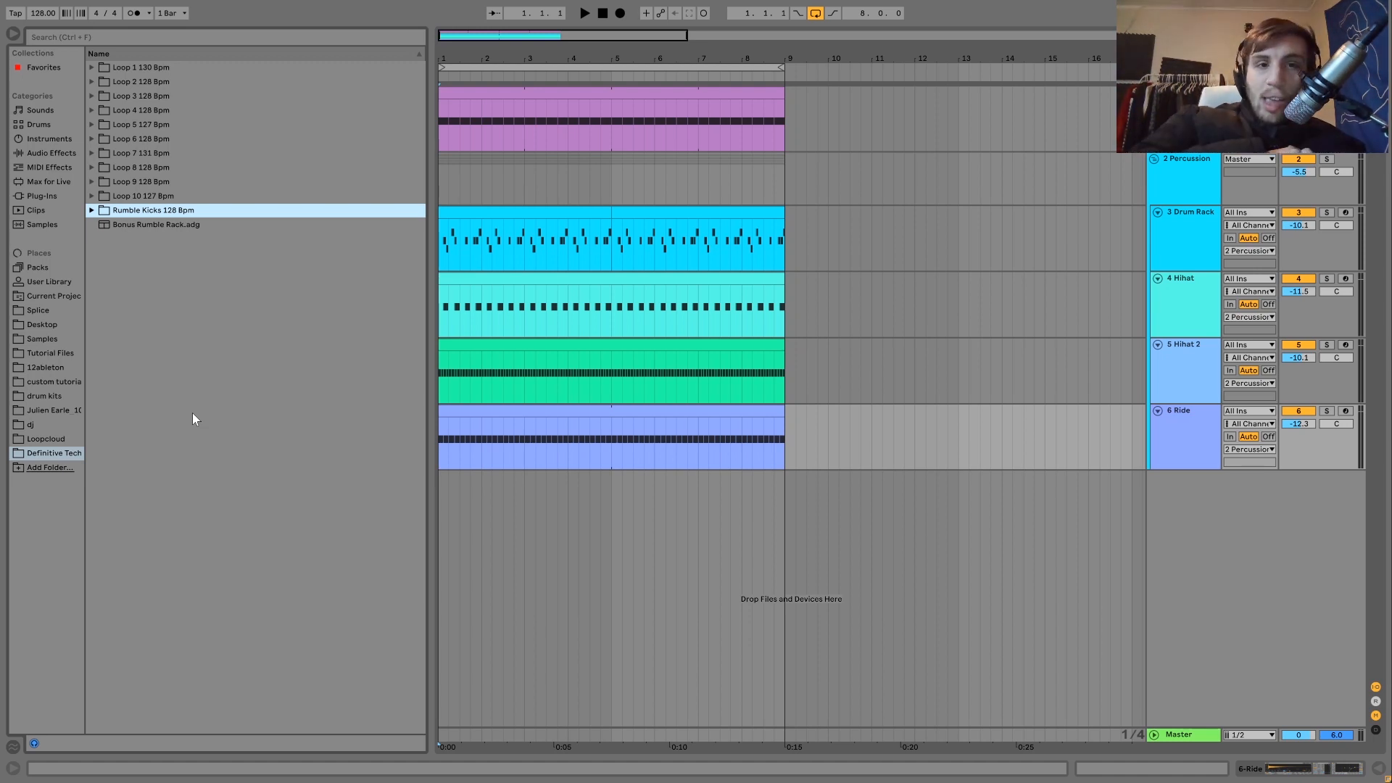
Step: Play the arrangement from bar 1 and set the Percussion group's track volume to -4.5 dB
left_click(440, 135)
left_click(440, 135)
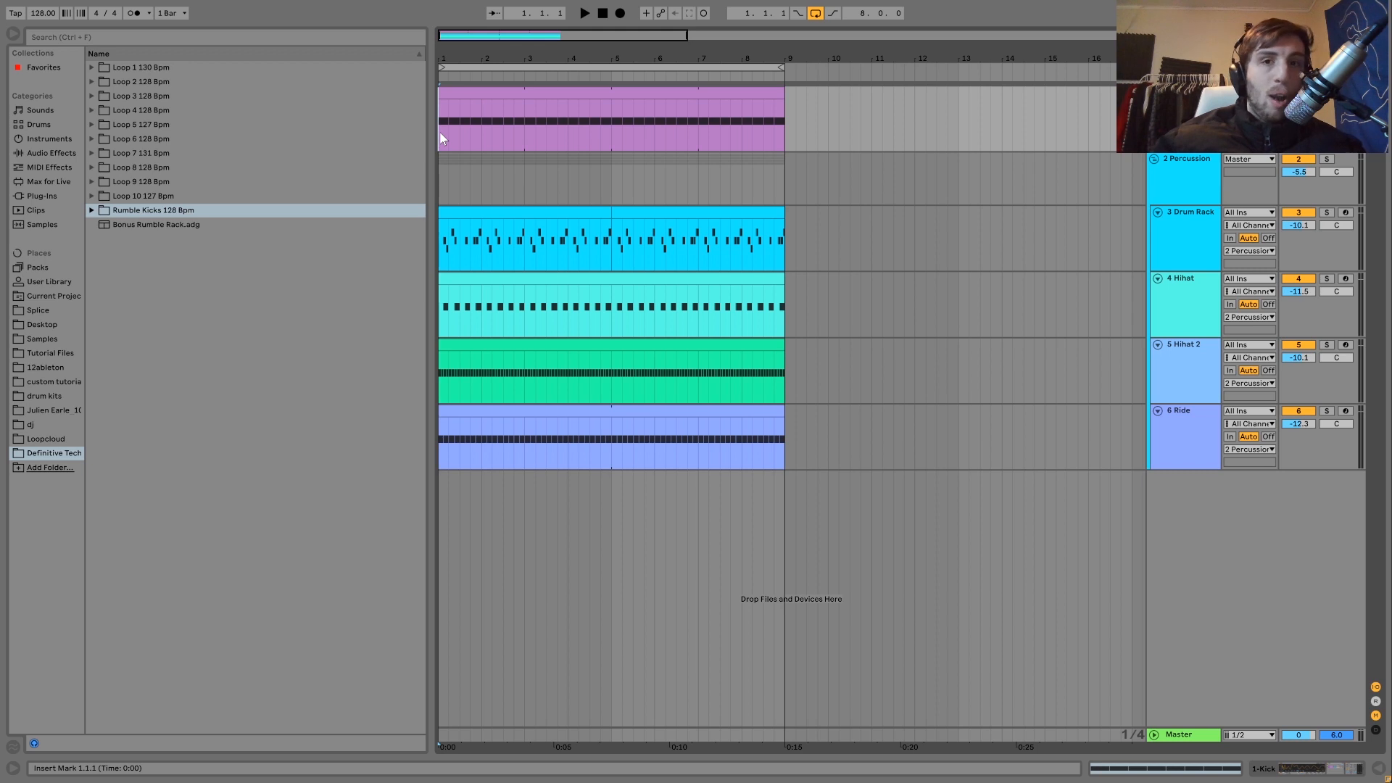
key("space")
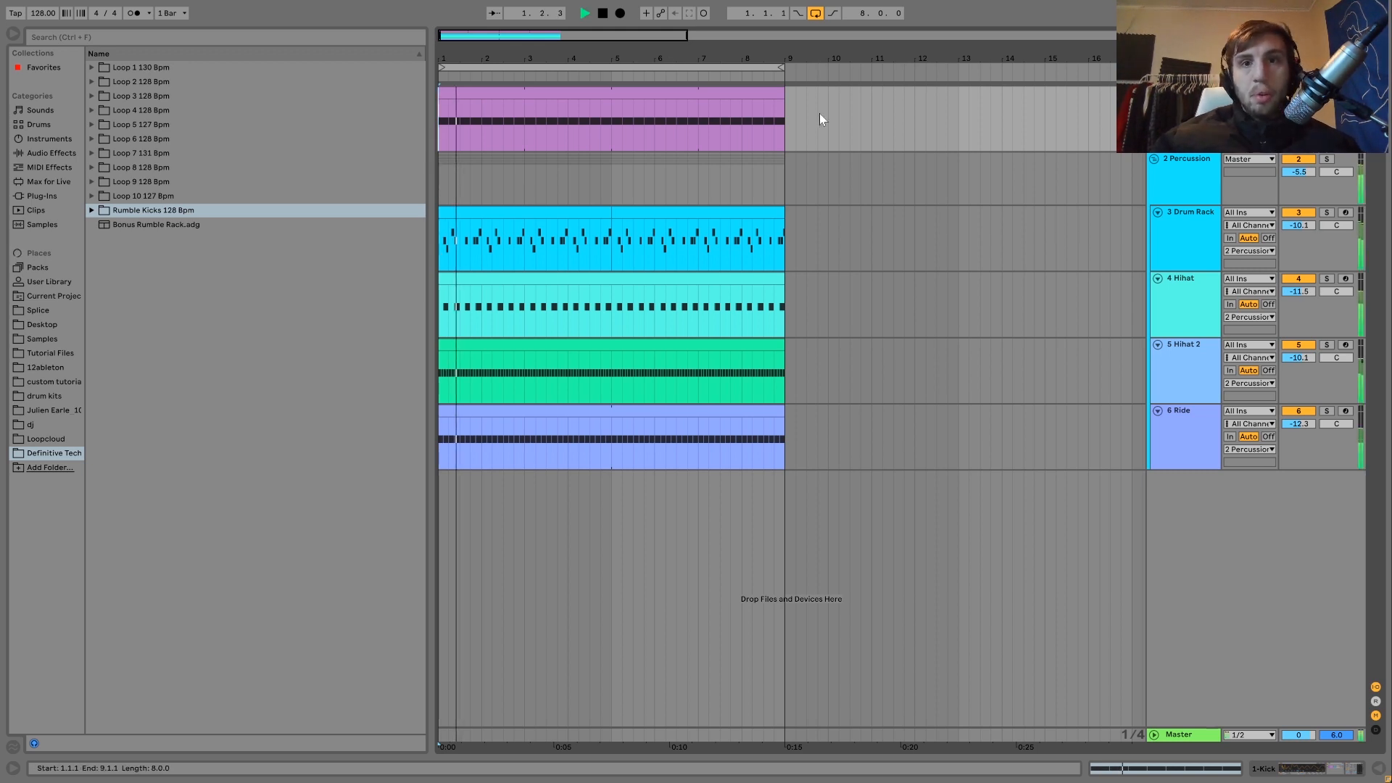
left_click(1181, 176)
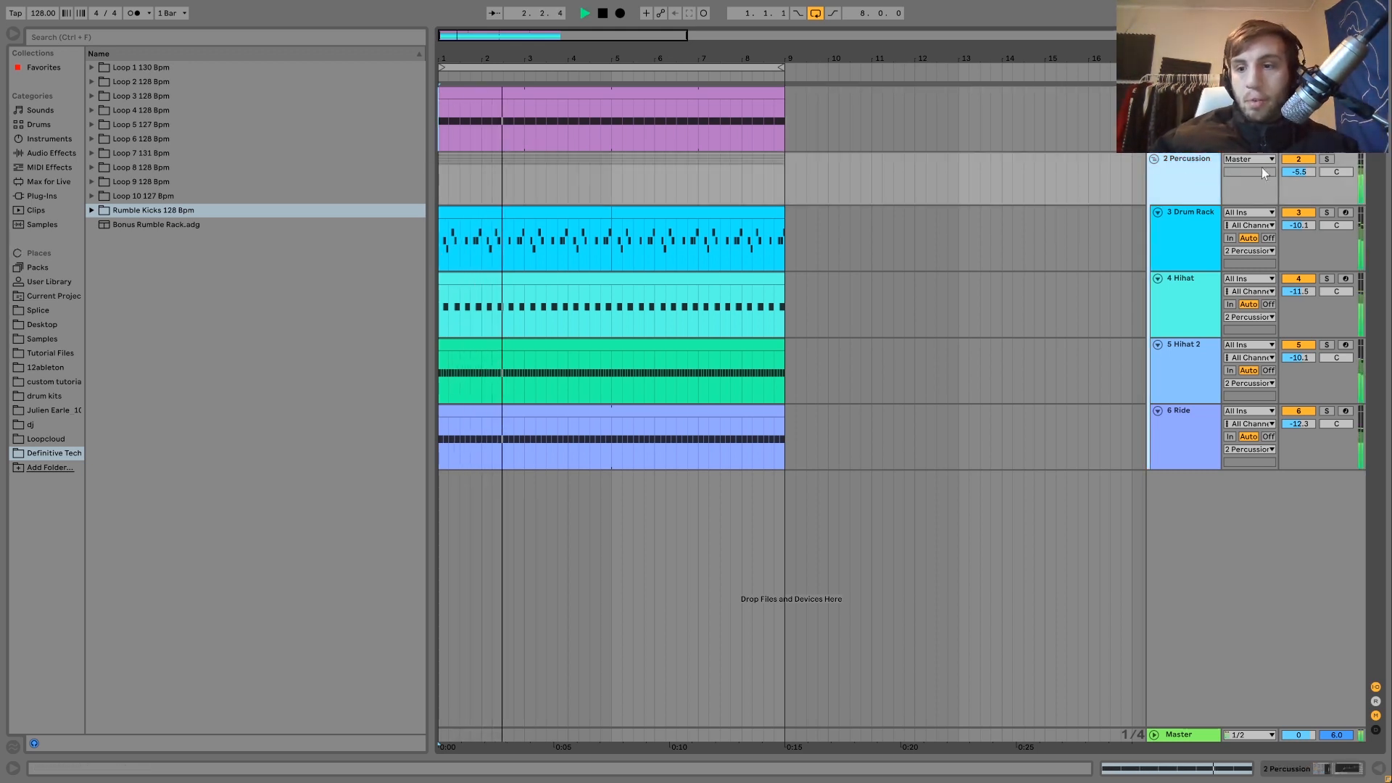
left_click_drag(1306, 171, 1306, 167)
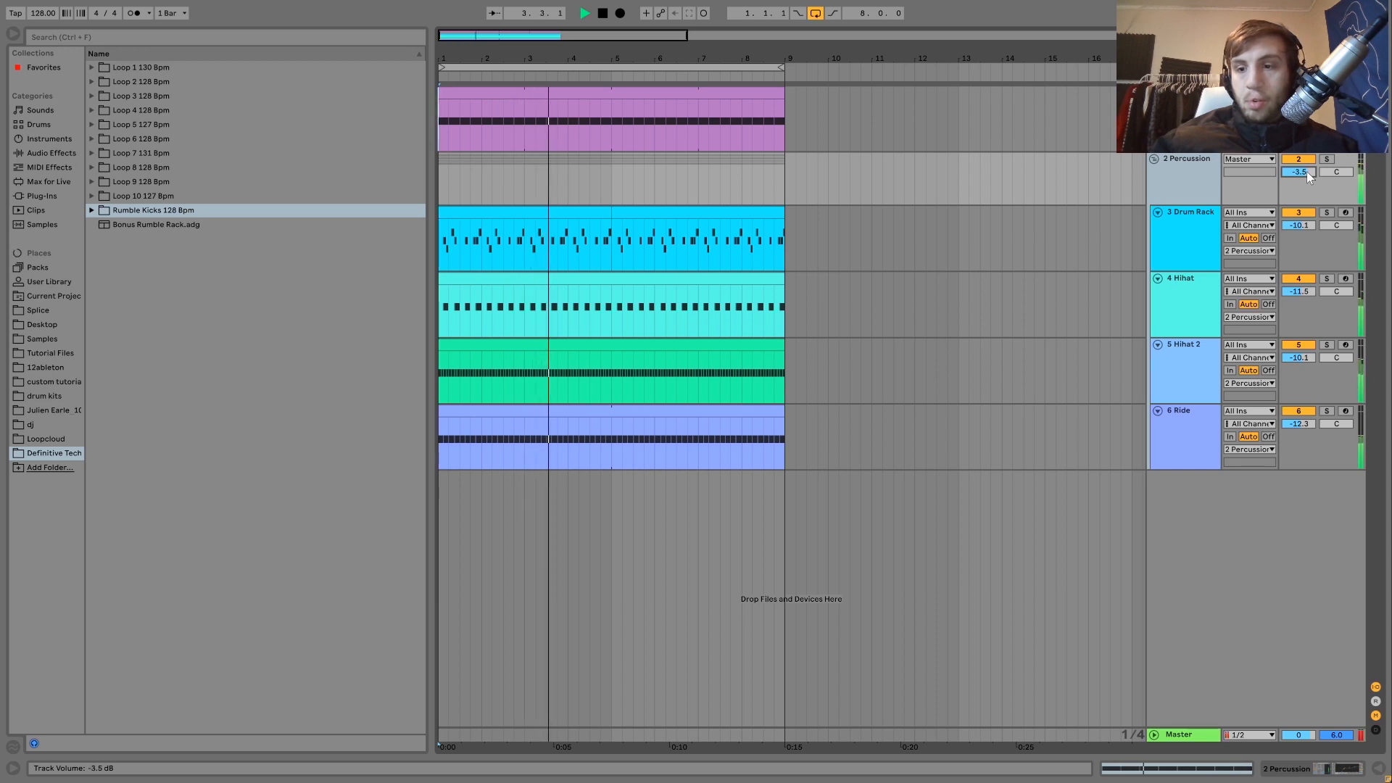
key("space")
key("space")
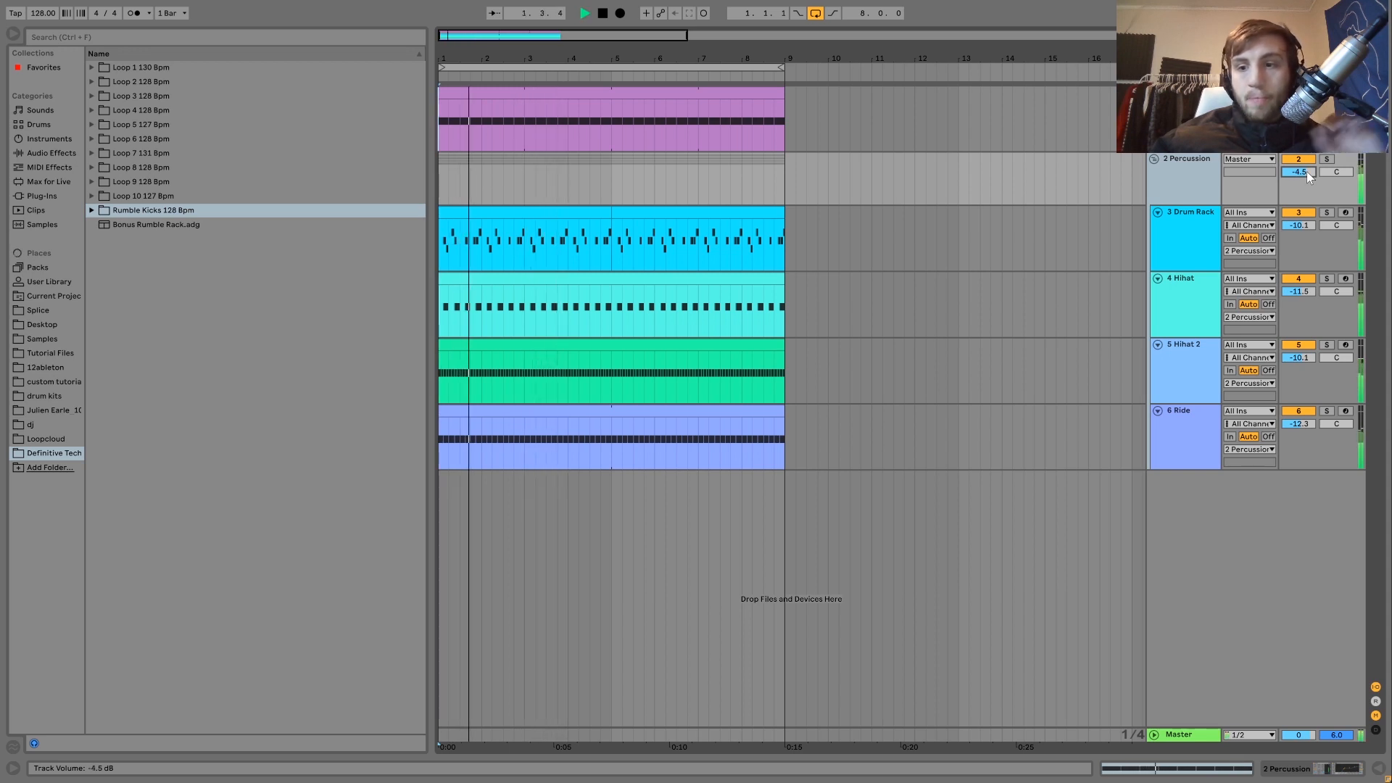
Step: Reset the Master track's cue volume to 0, stop playback and return to the start of the arrangement
double_click(1339, 738)
key("space")
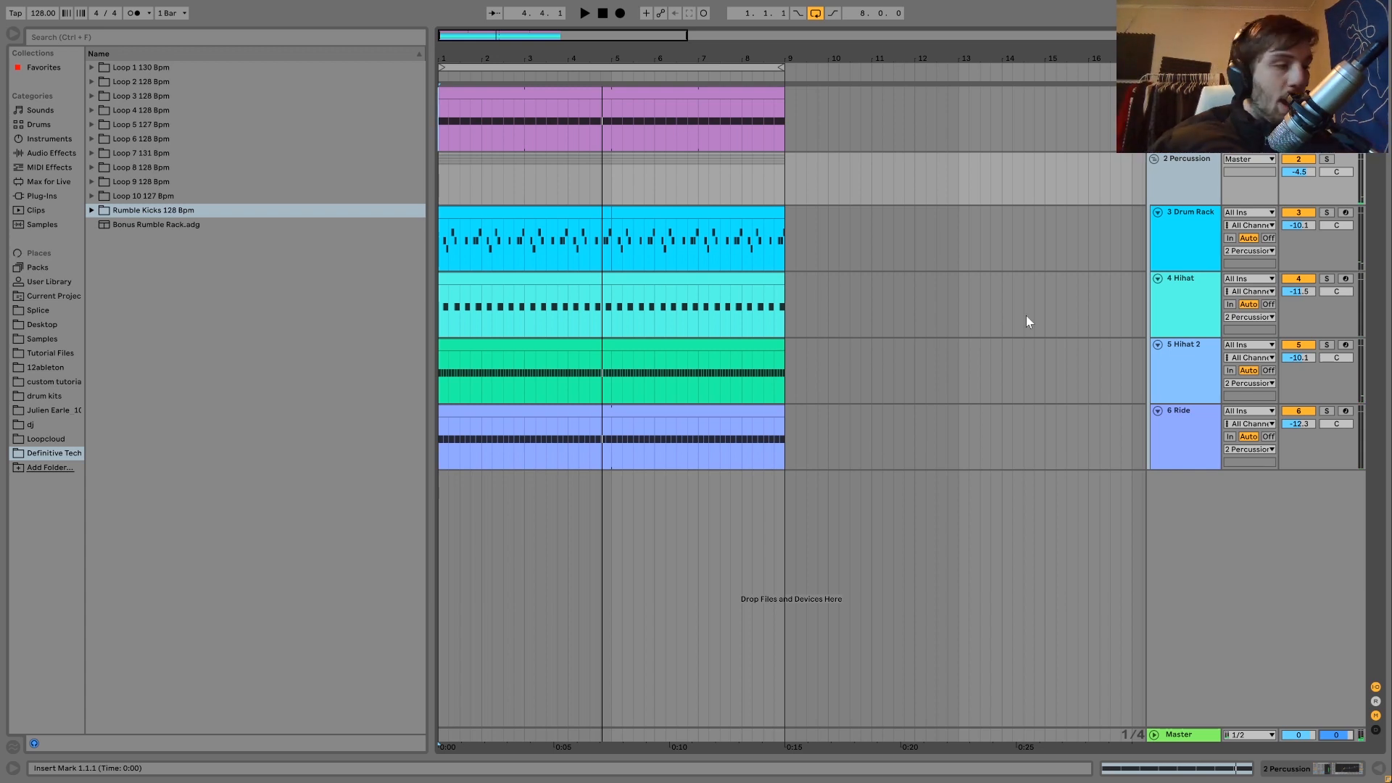
left_click(439, 164)
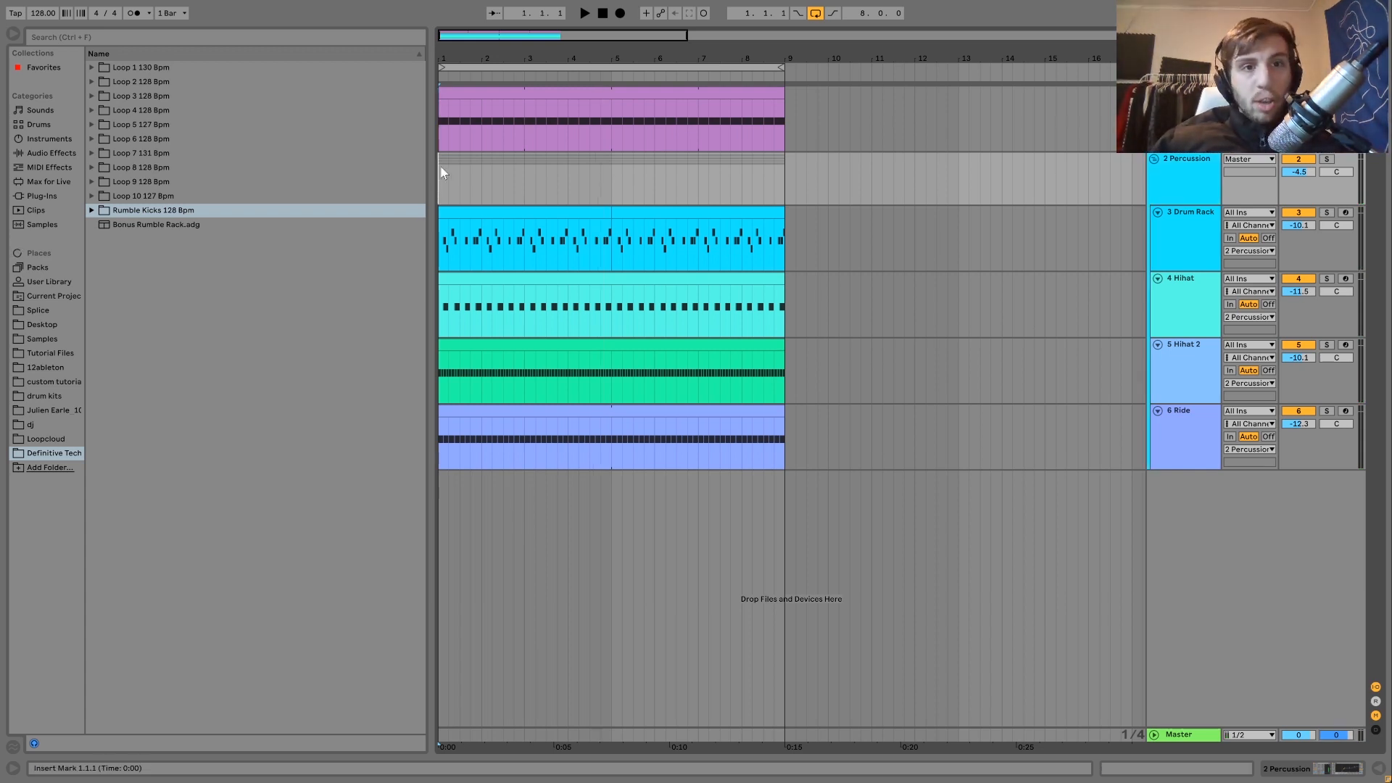
Step: Play the arrangement from bar 1 while toggling the Percussion group's mute to compare the kick with and without percussion
left_click(439, 127)
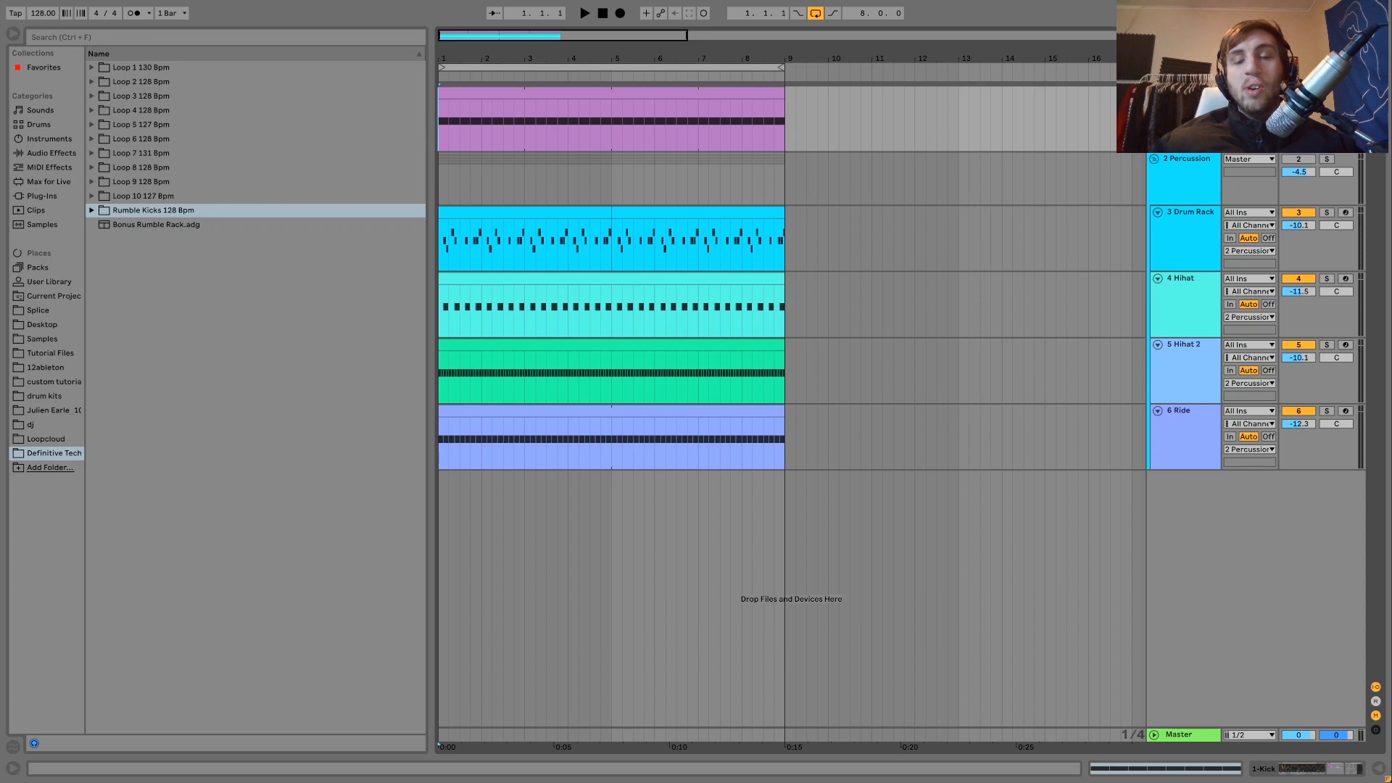
key("space")
left_click(1303, 160)
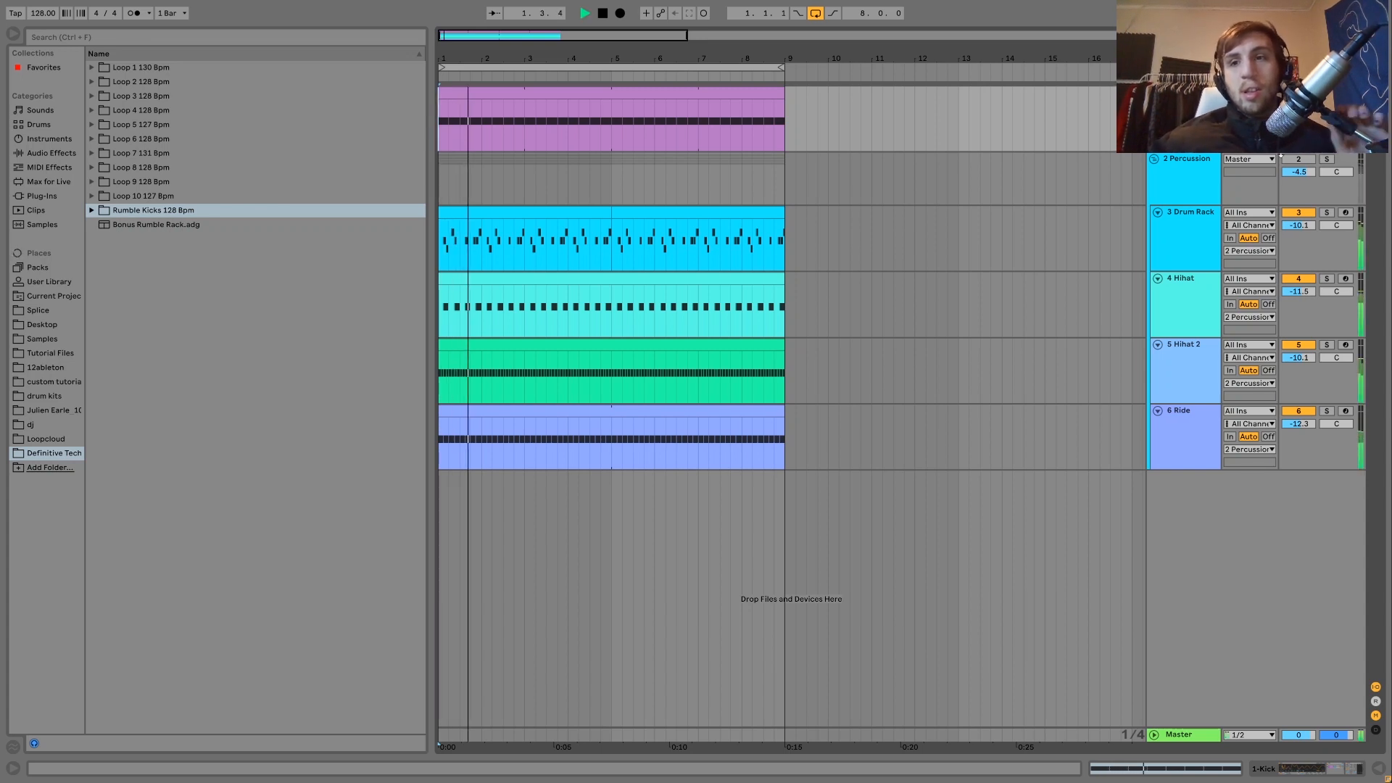
left_click(1303, 159)
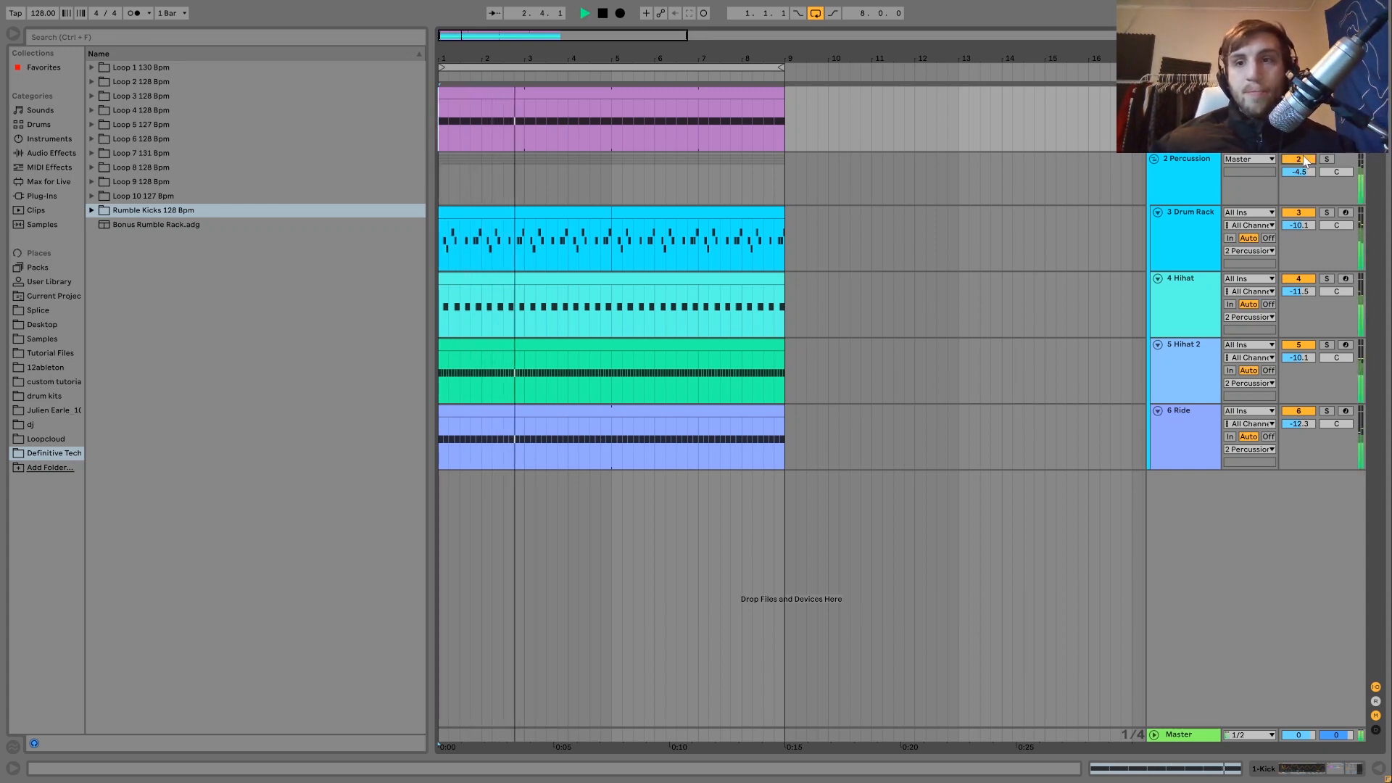
key("space")
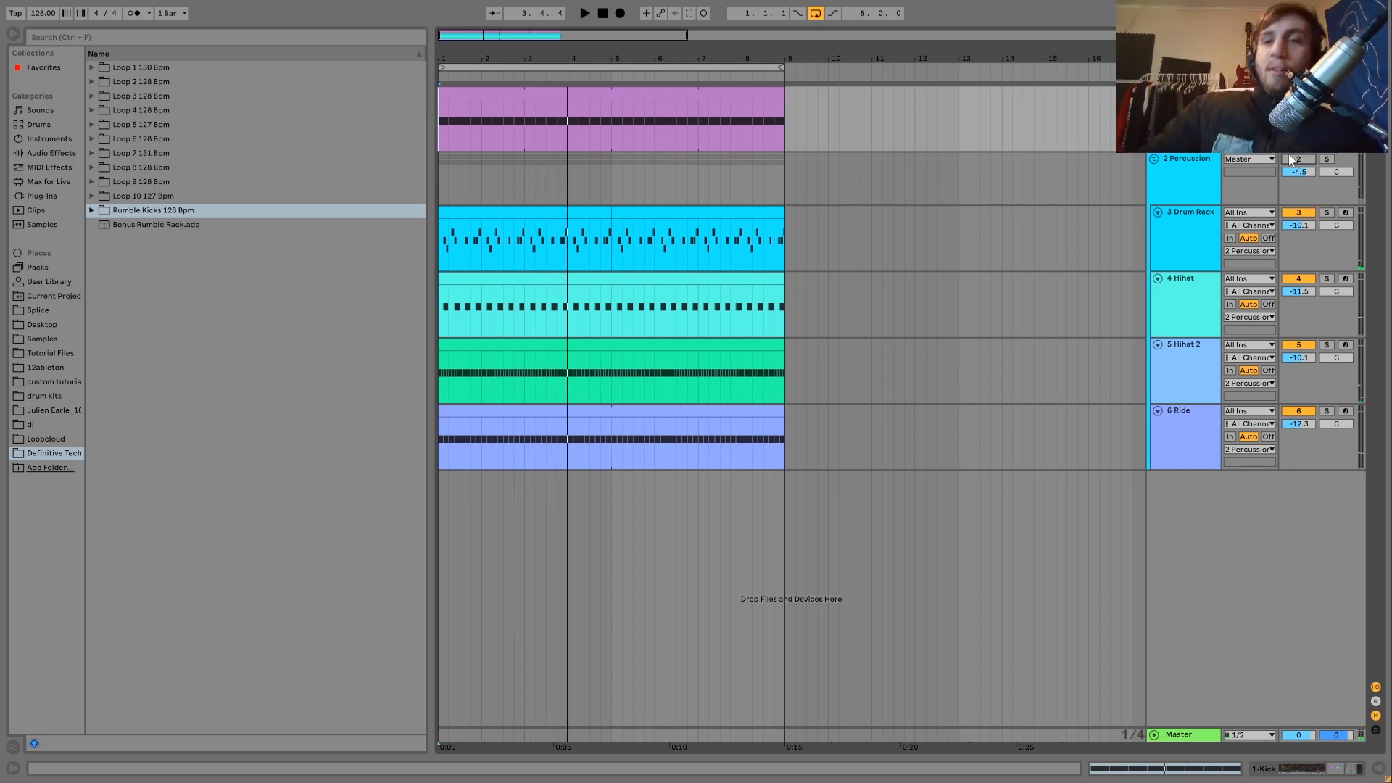
Step: Play the loop with the Percussion group unmuted, mute the group again, and replay the kick on its own
key("space")
left_click(1290, 161)
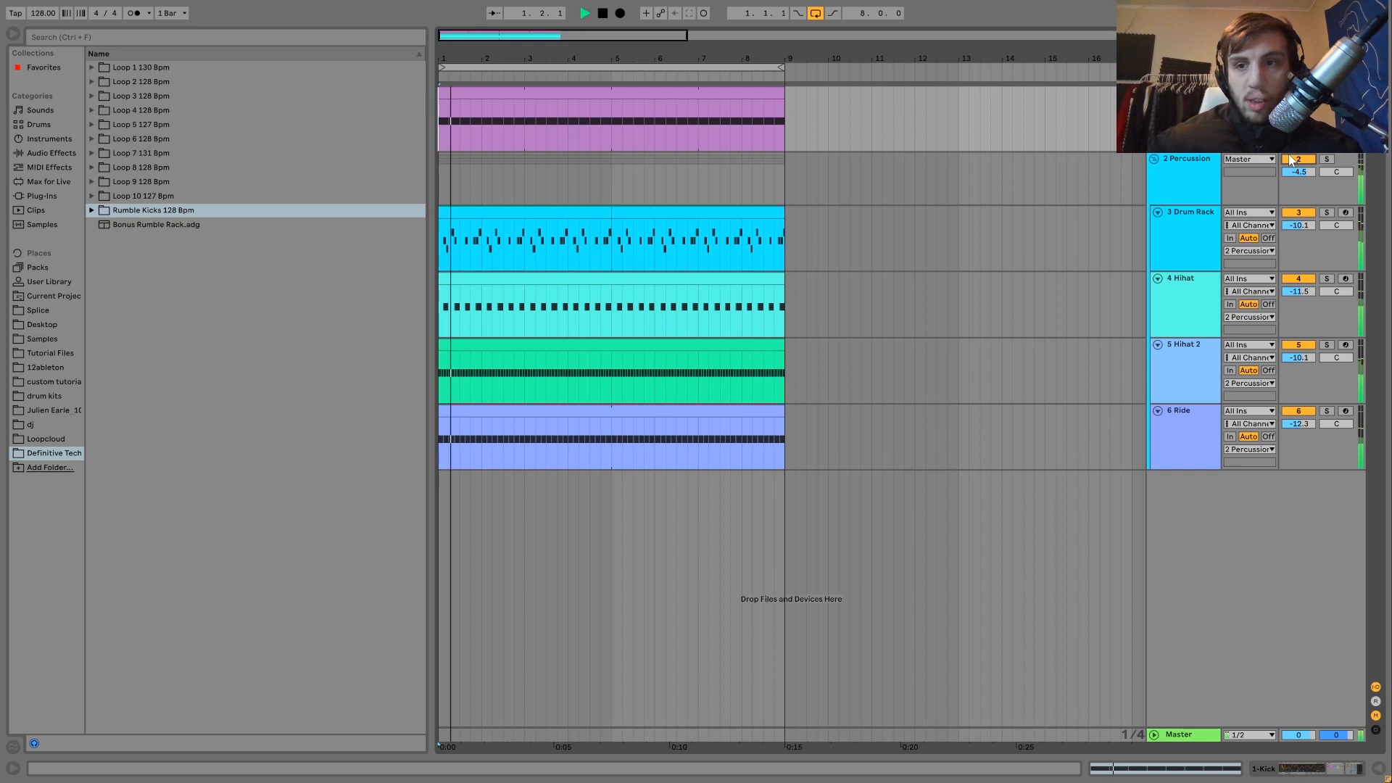
left_click(1291, 166)
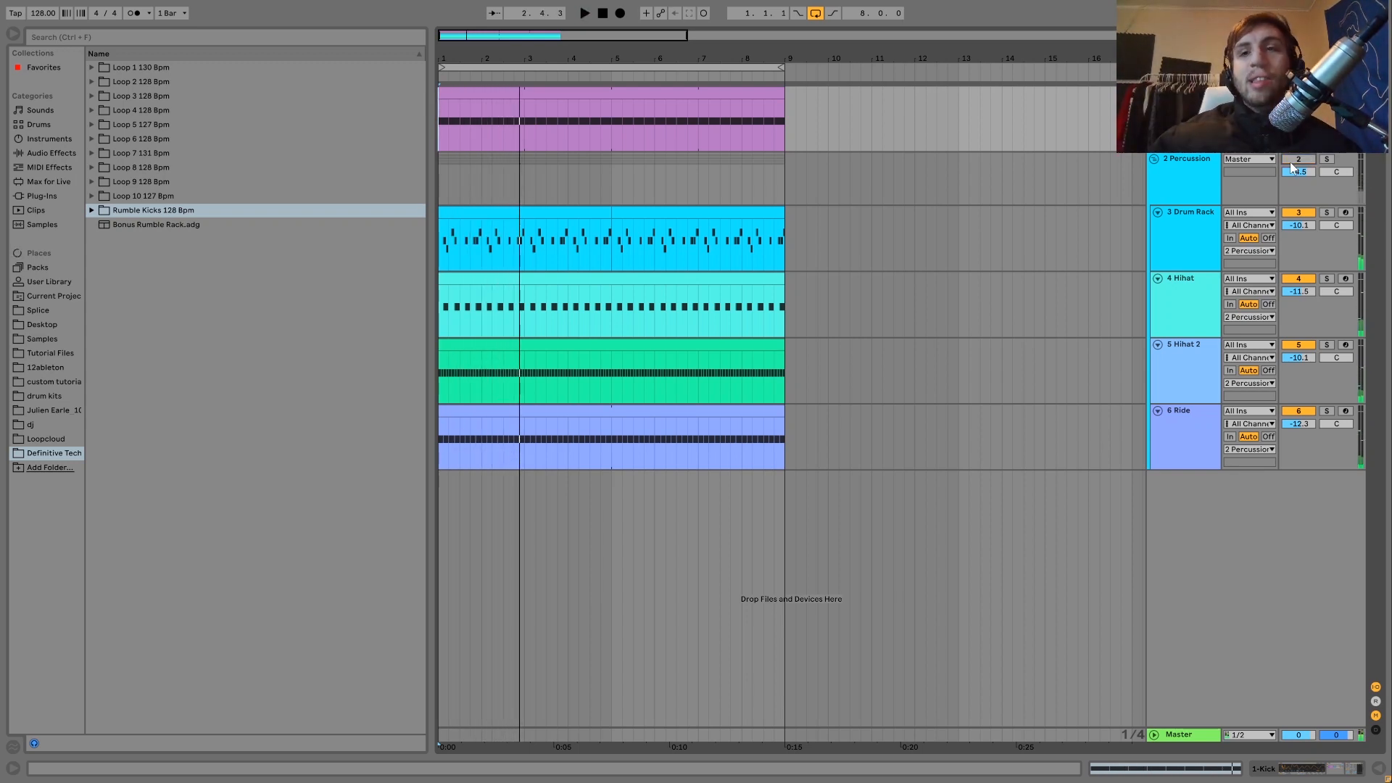
key("space")
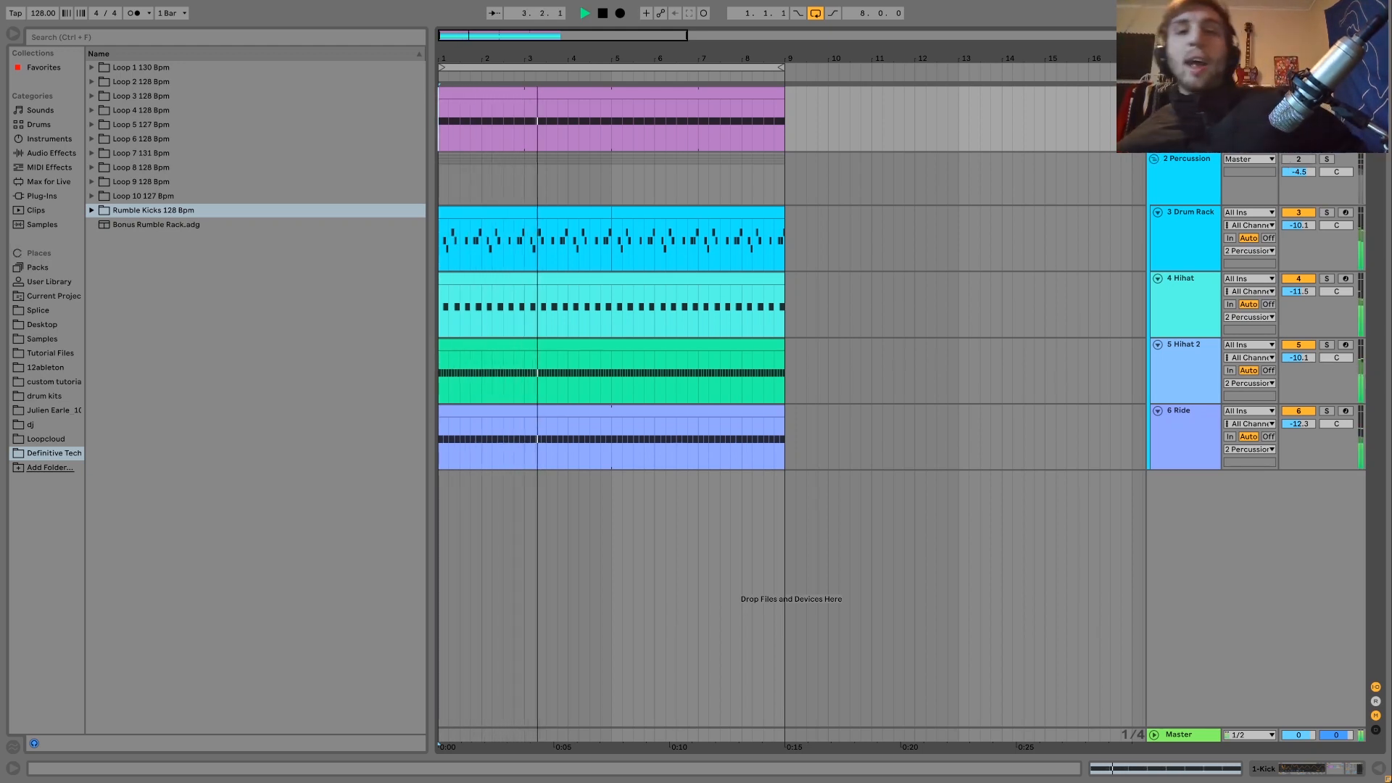
key("space")
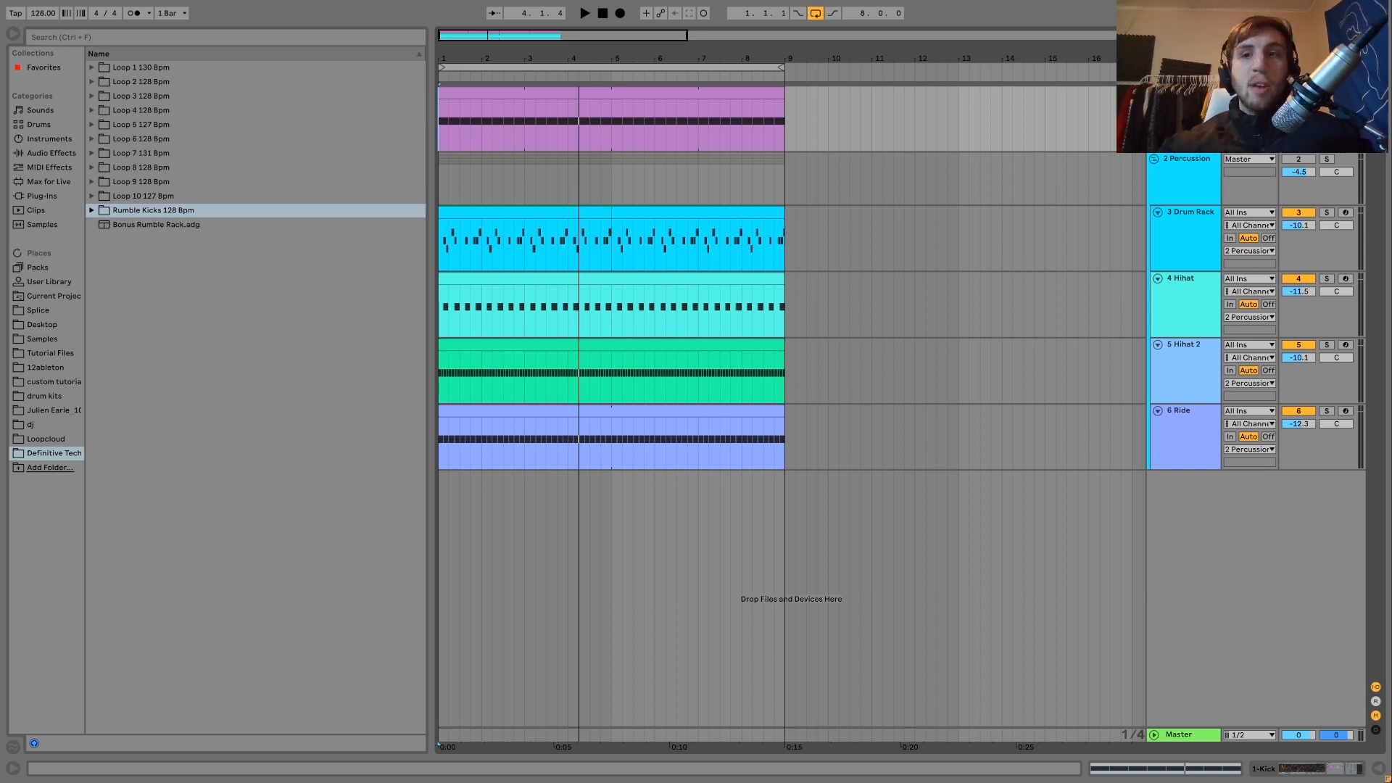
key("space")
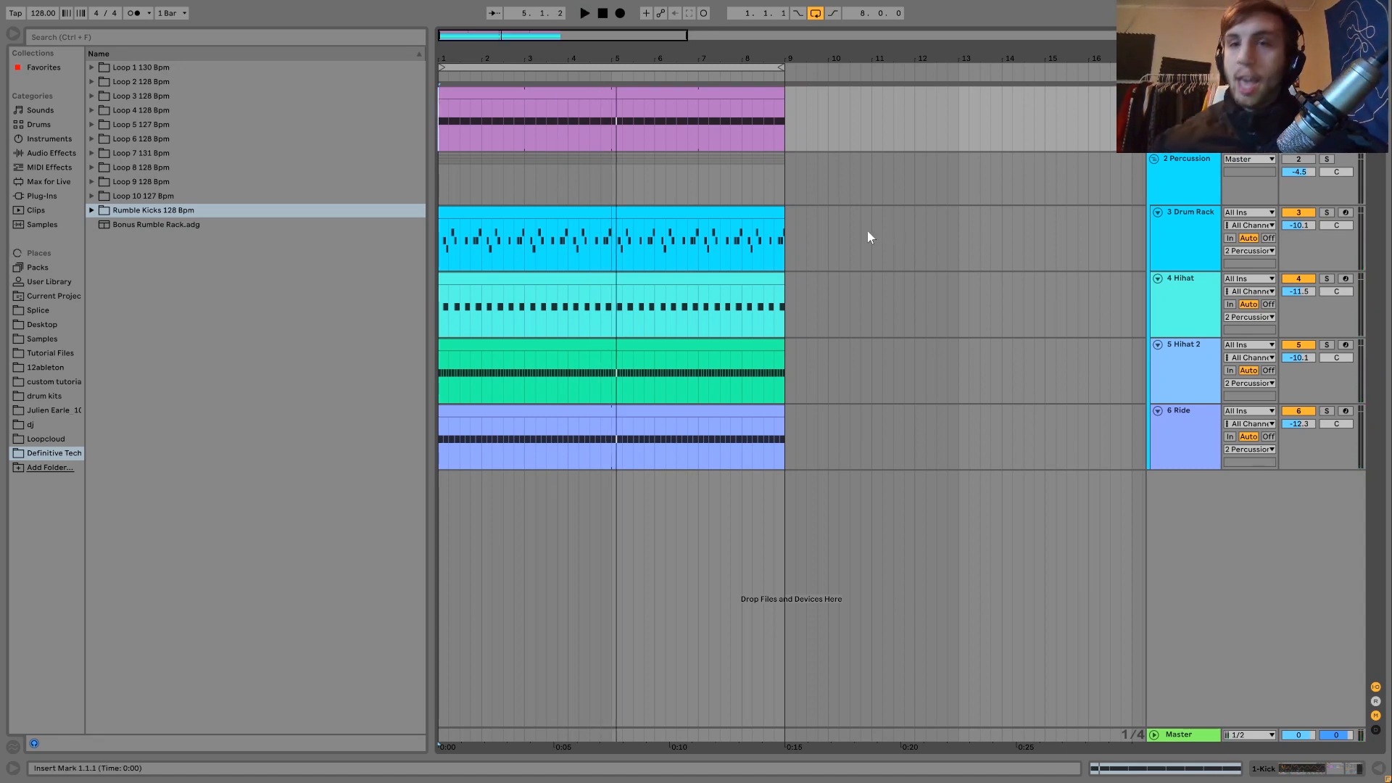
Step: Unmute the Percussion group, mute its Drum Rack, Hihat 2 and Ride tracks, and play the Hihat against the kick from bar 1
key("space")
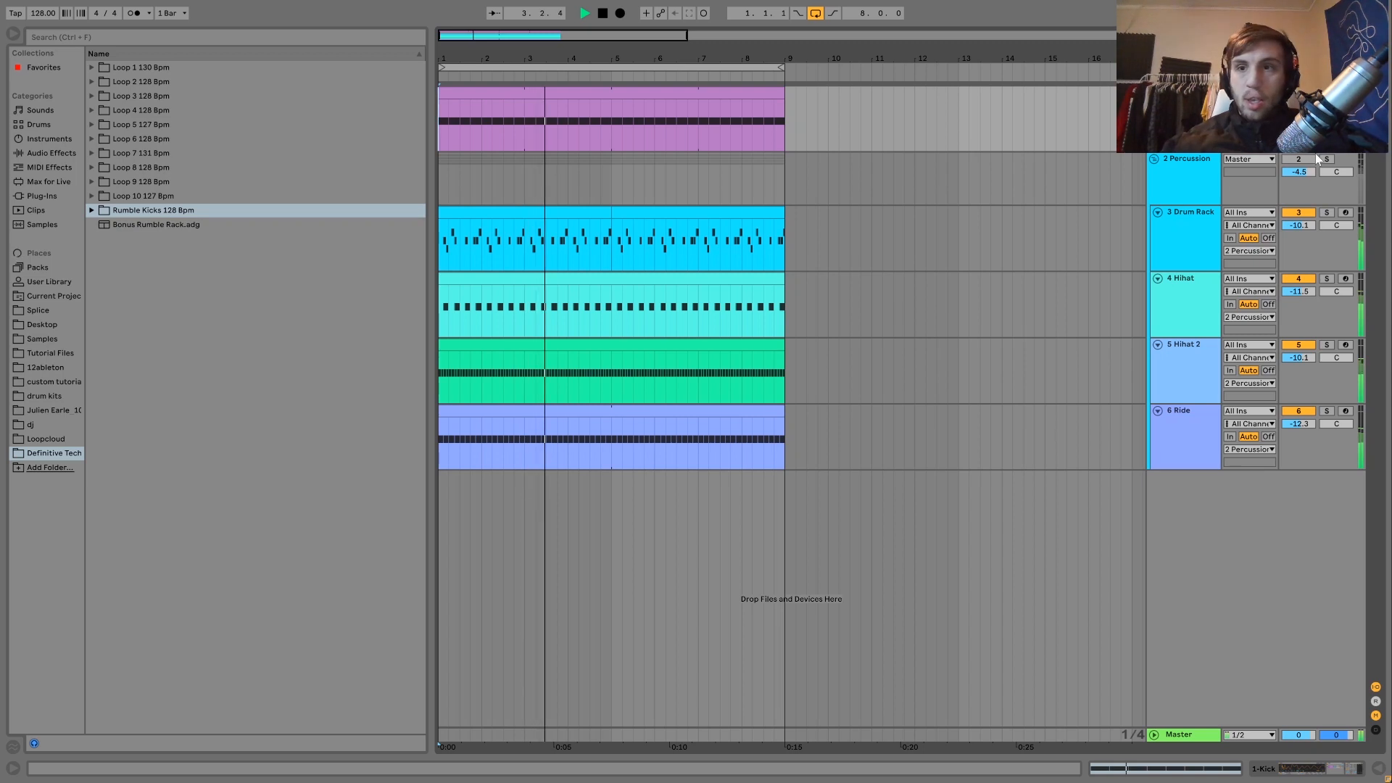
left_click(1298, 214)
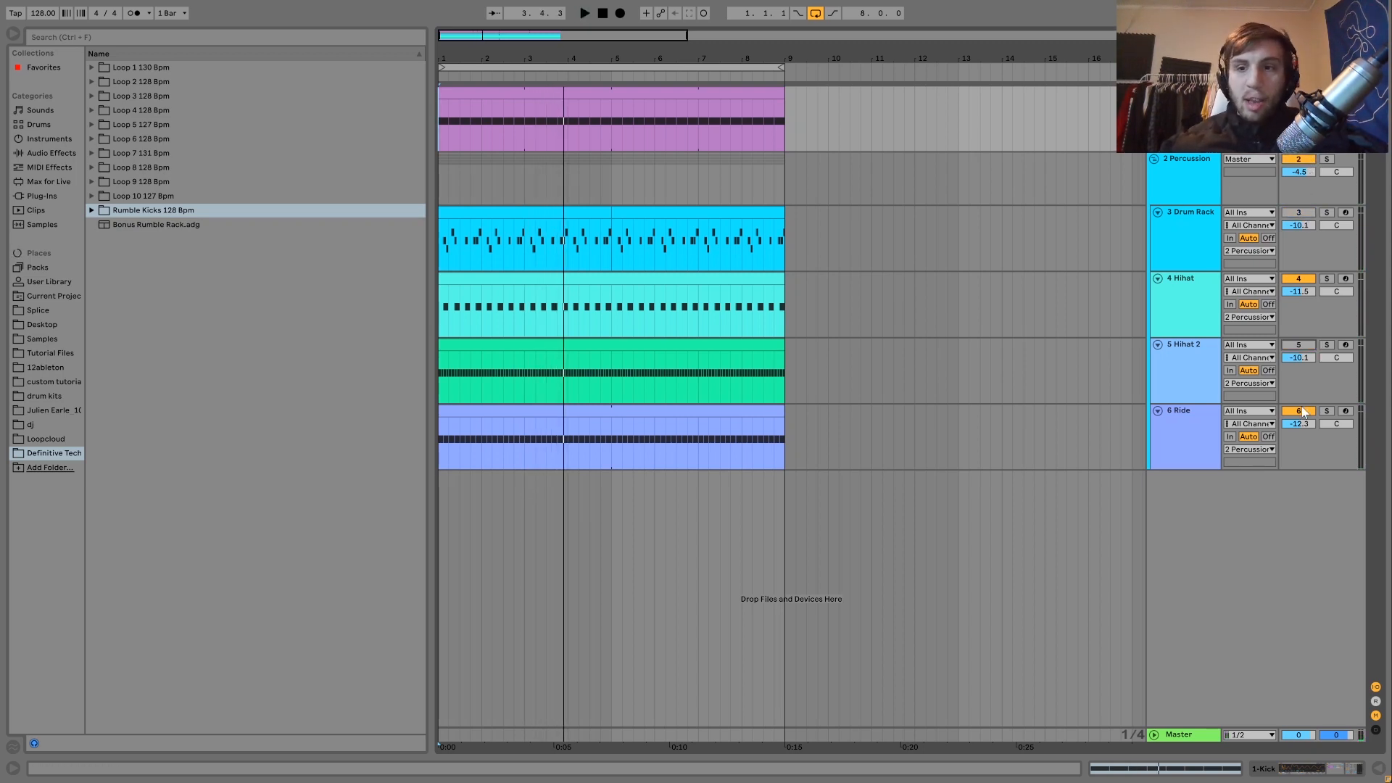
key("space")
left_click(1189, 298)
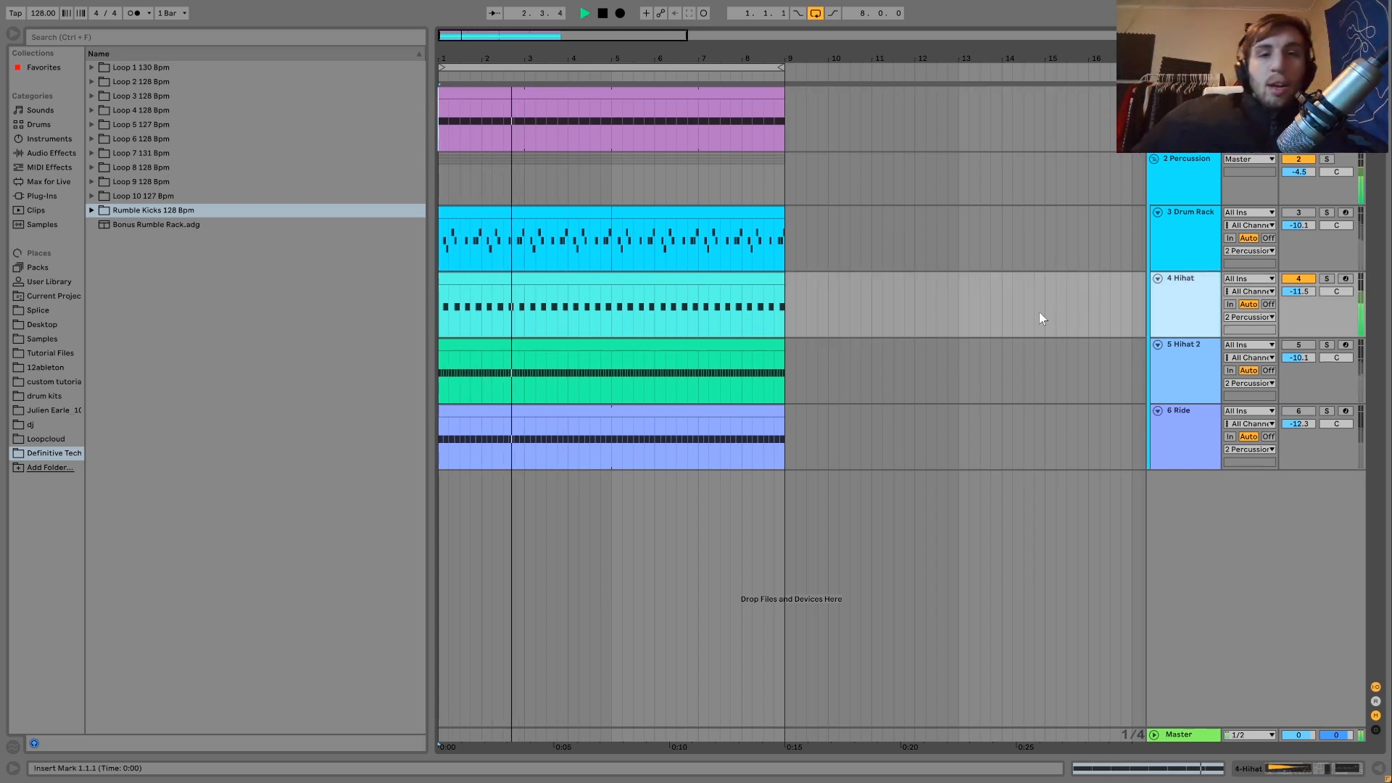
key("space")
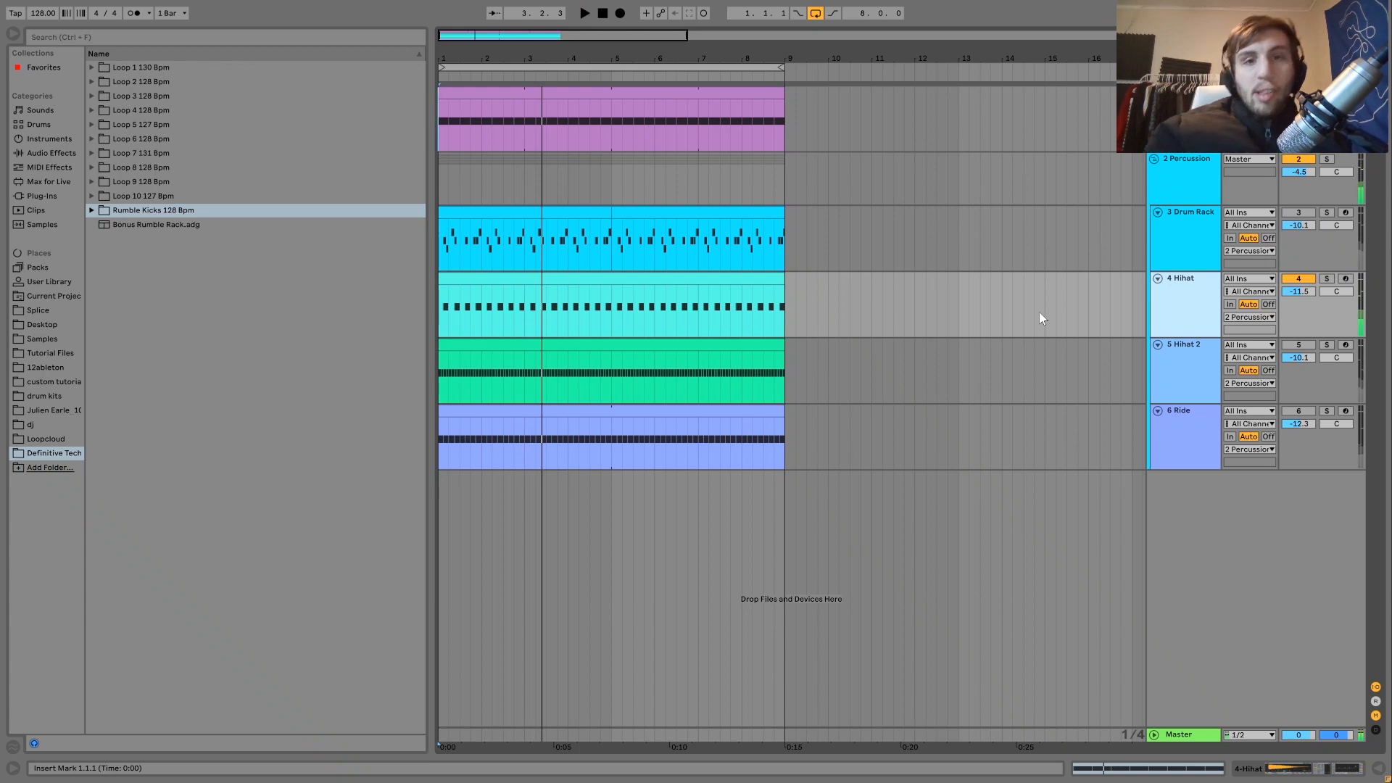
key("space")
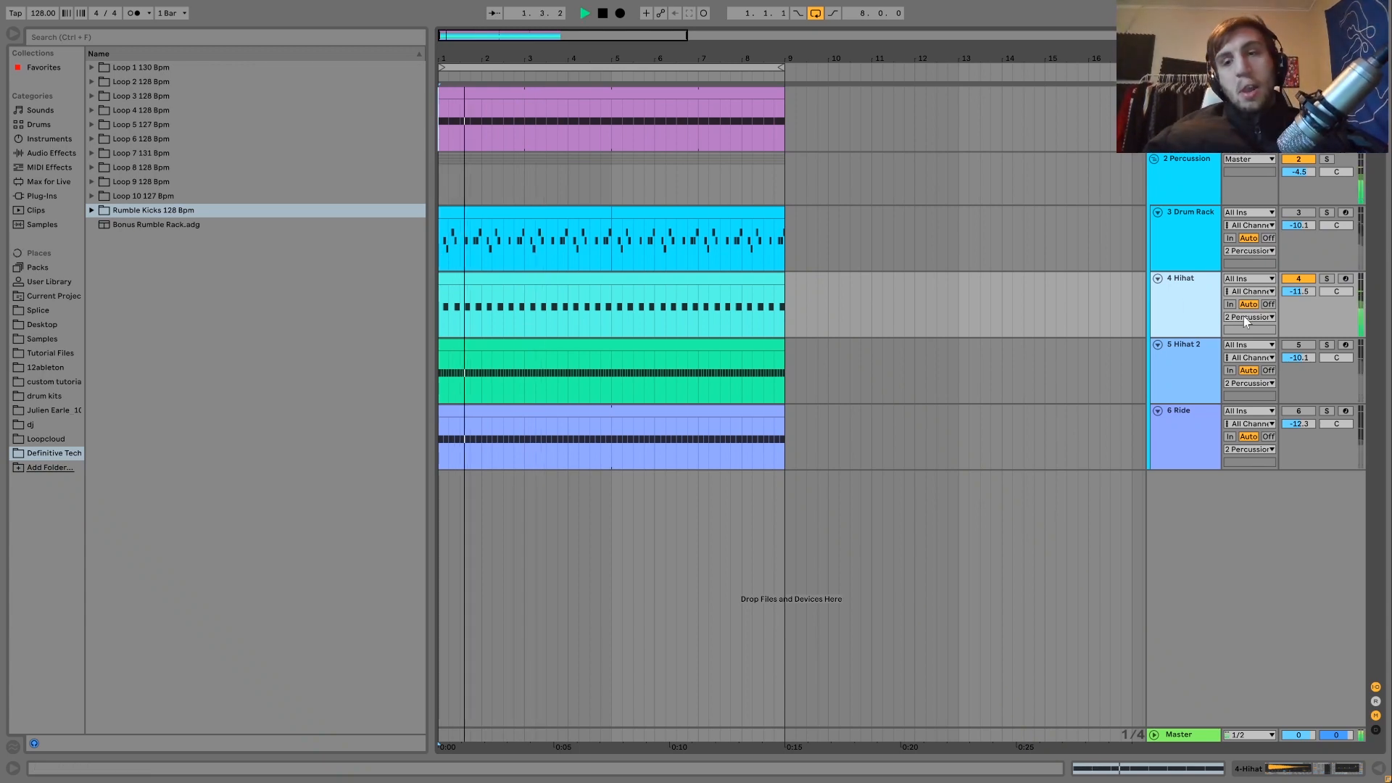
Step: Unmute Hihat 2, Drum Rack and Ride one after another during playback to hear the percussion layers build up
left_click(1182, 358)
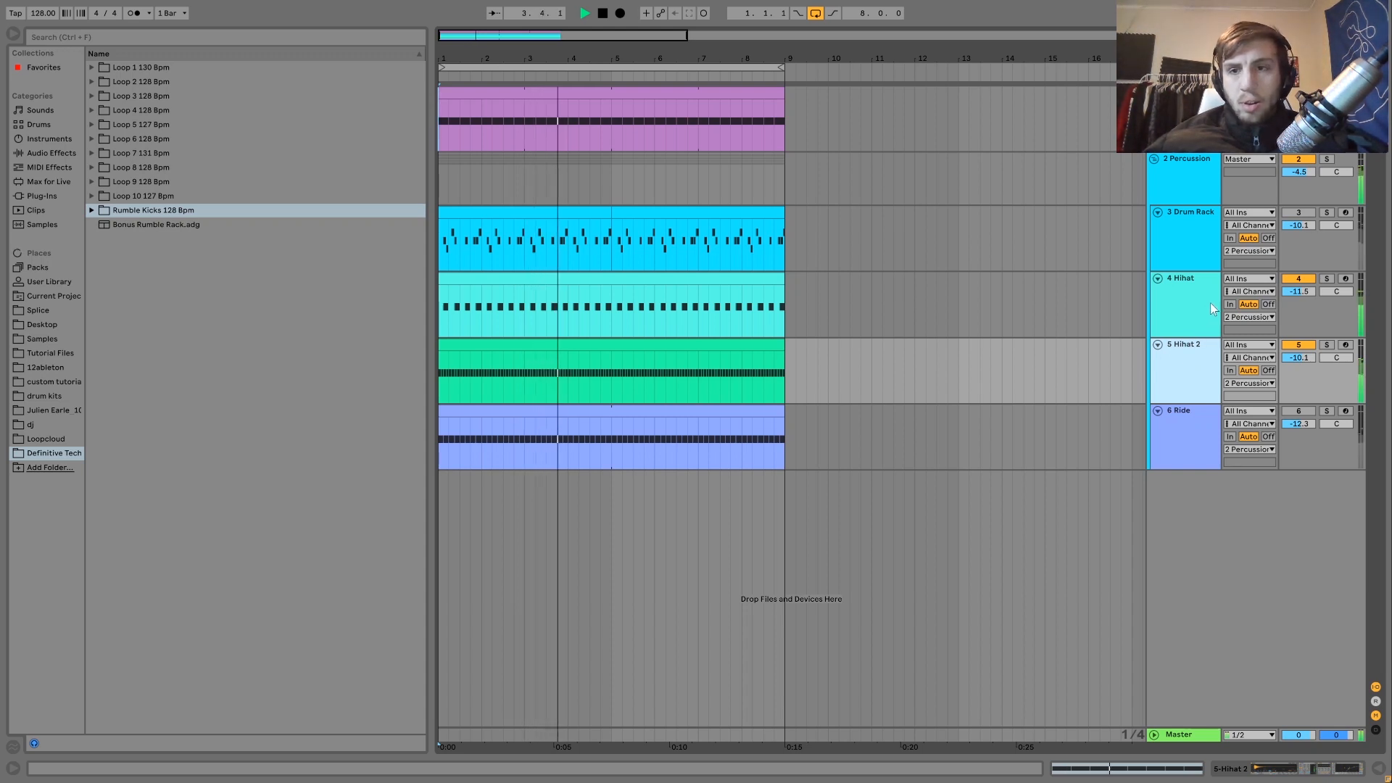
left_click(1299, 213)
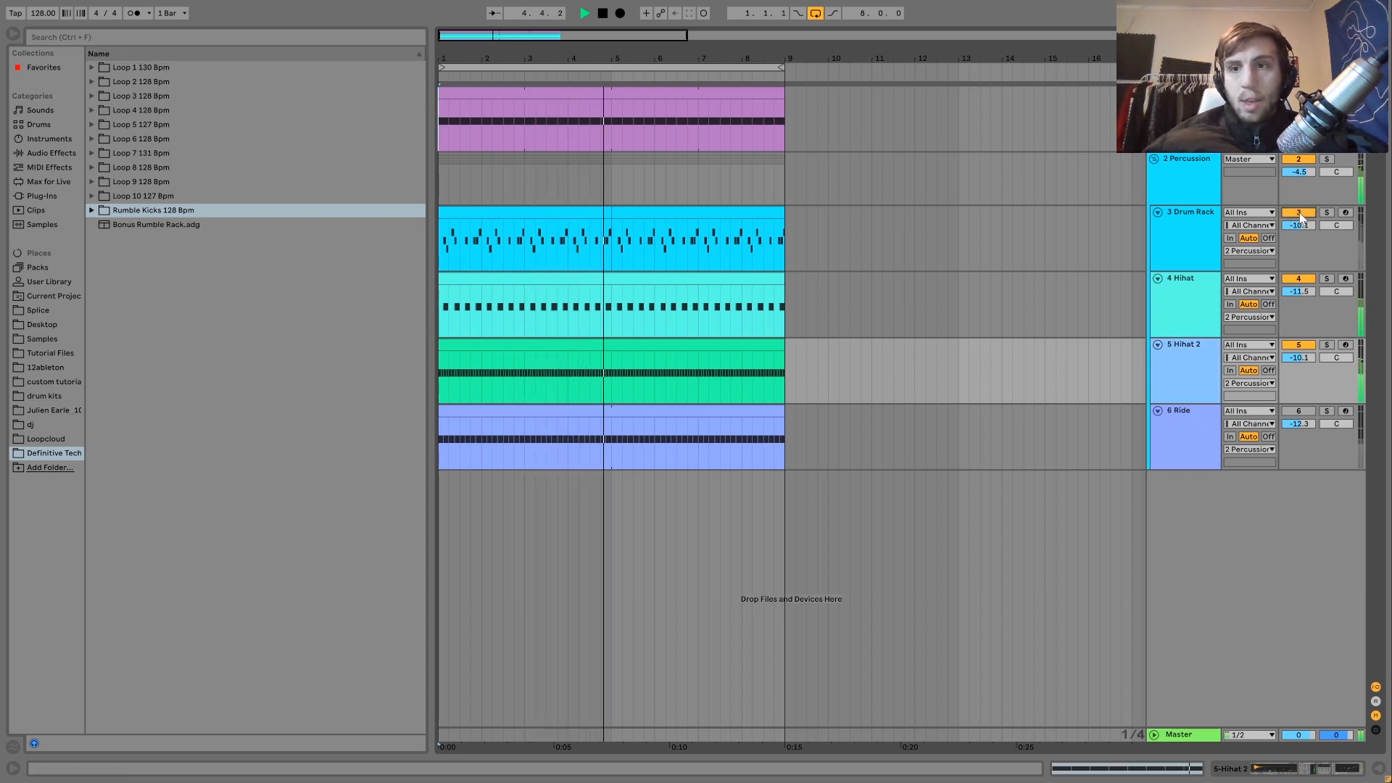
left_click(1298, 410)
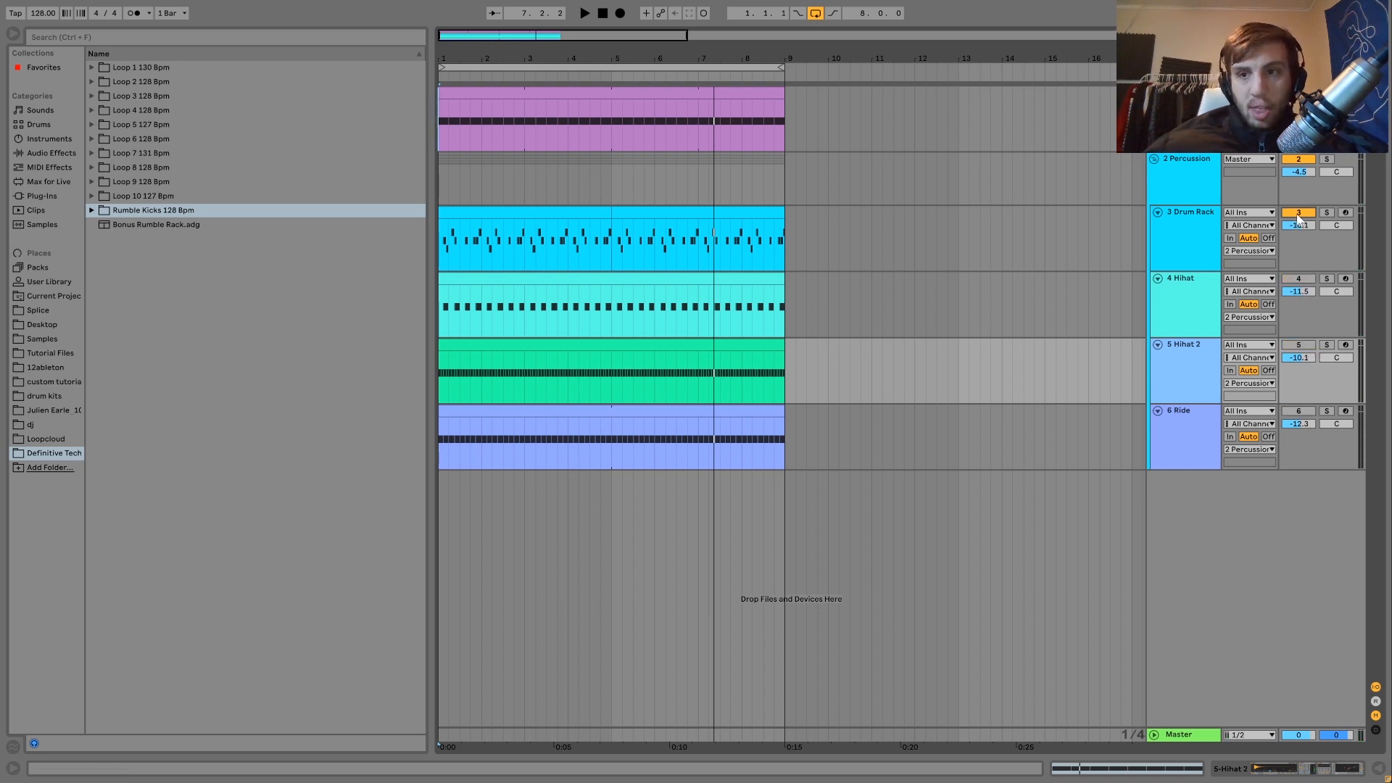
Step: Replay from bar 1 while reactivating the muted percussion tracks one by one, ending with Hihat, and stop playback
left_click(1303, 411)
key("space")
left_click(1293, 212)
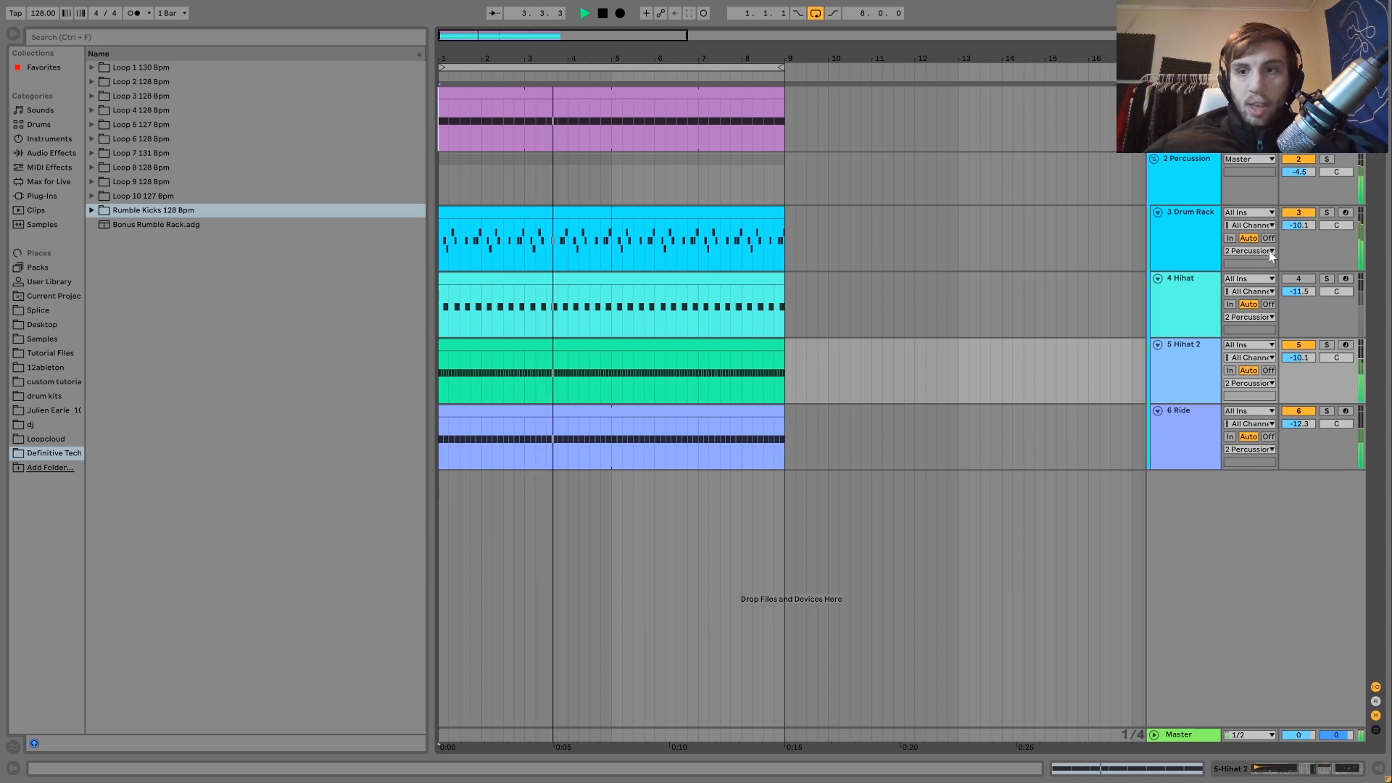
left_click(1285, 281)
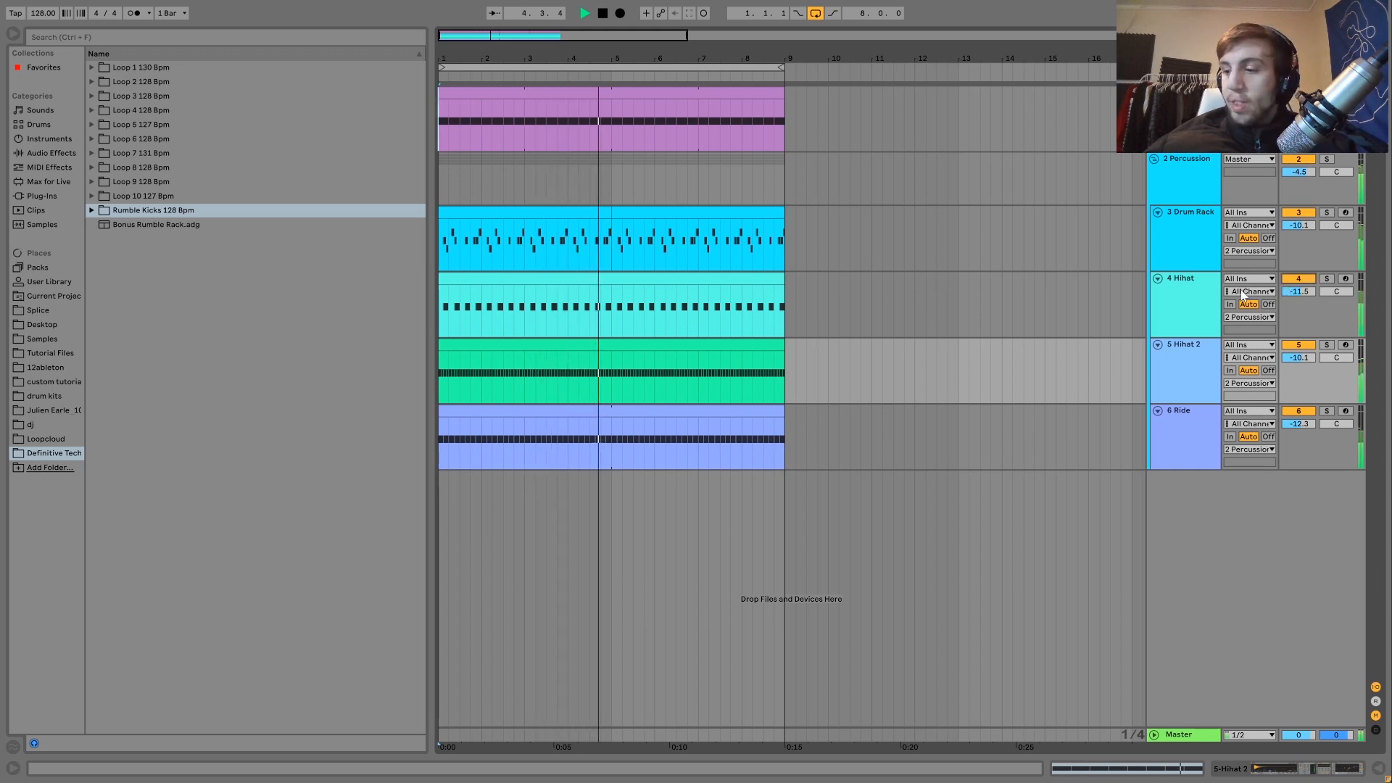
key("space")
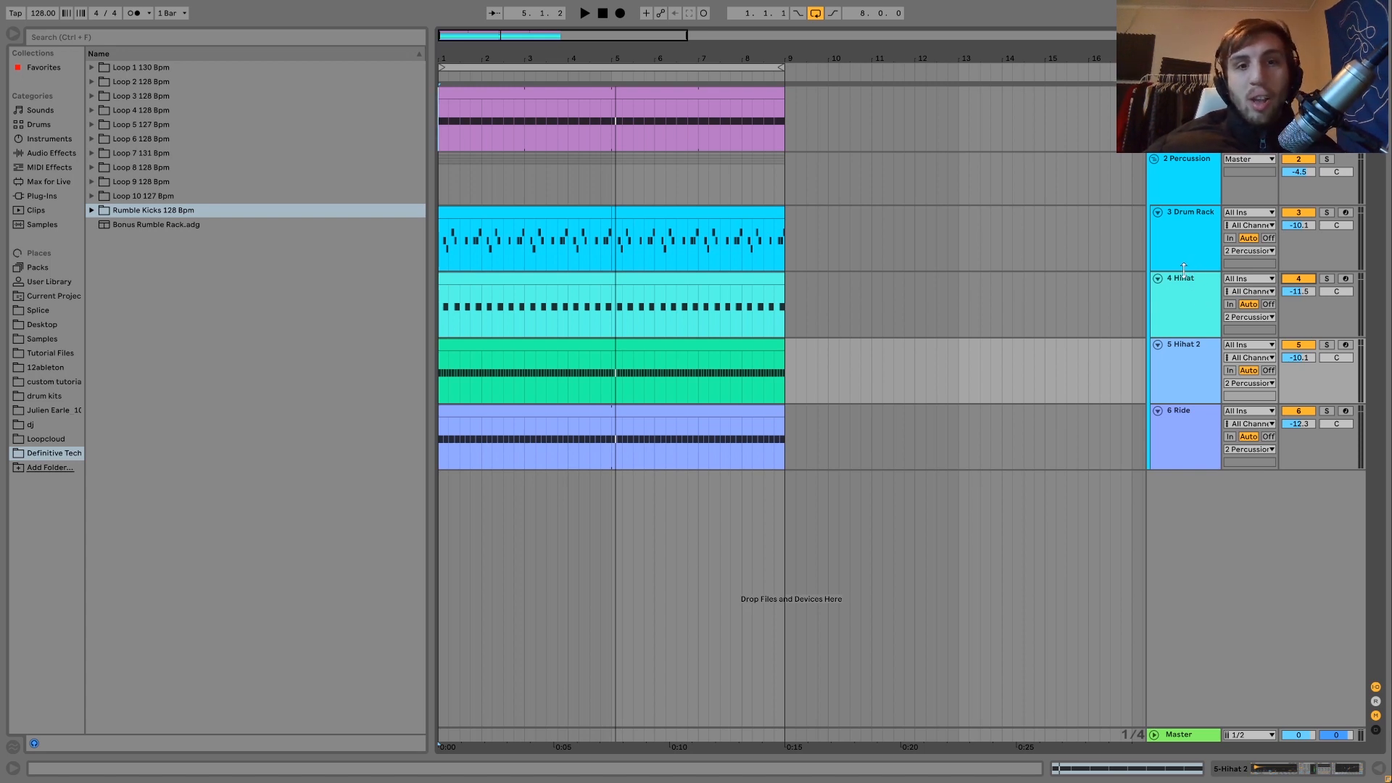
Step: Examine the device chains of the Hihat, Hihat 2 and Ride tracks in turn
double_click(1186, 293)
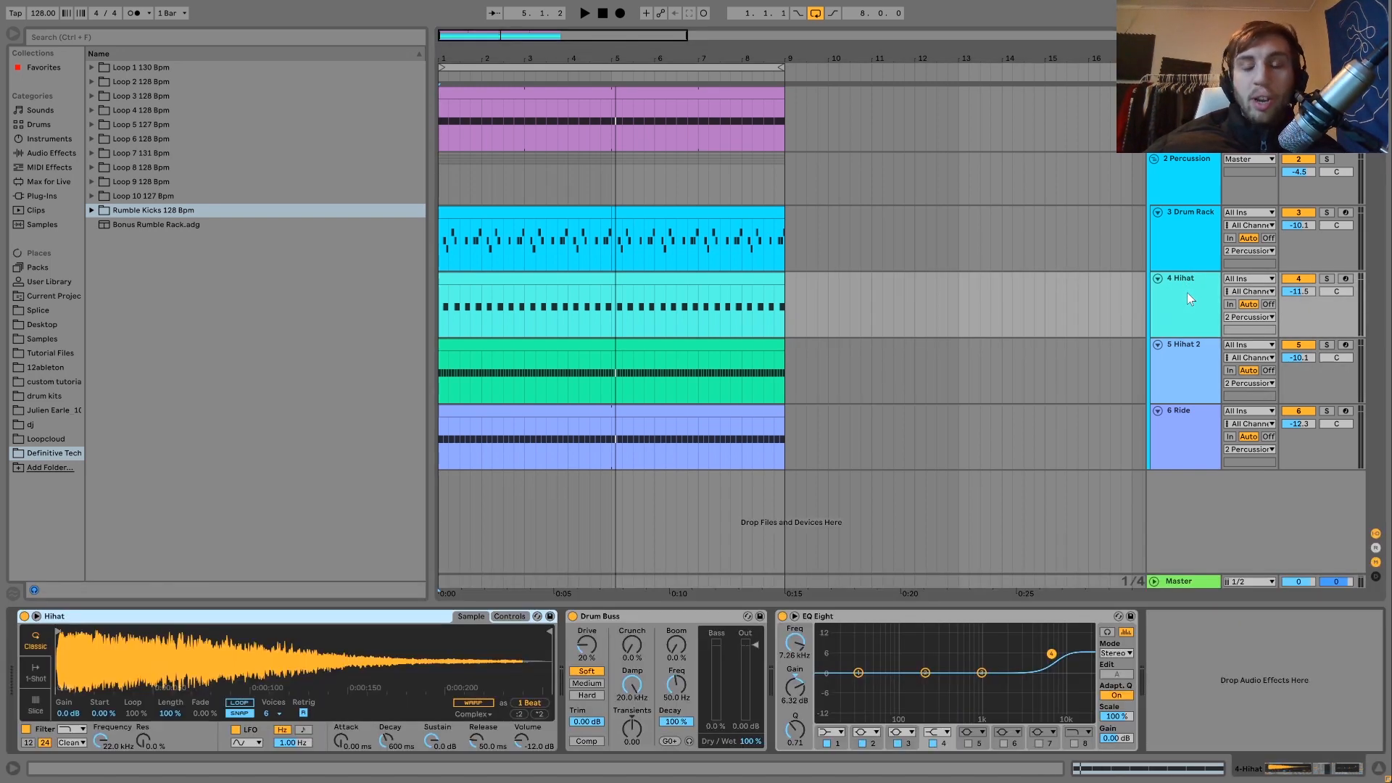
left_click(1178, 365)
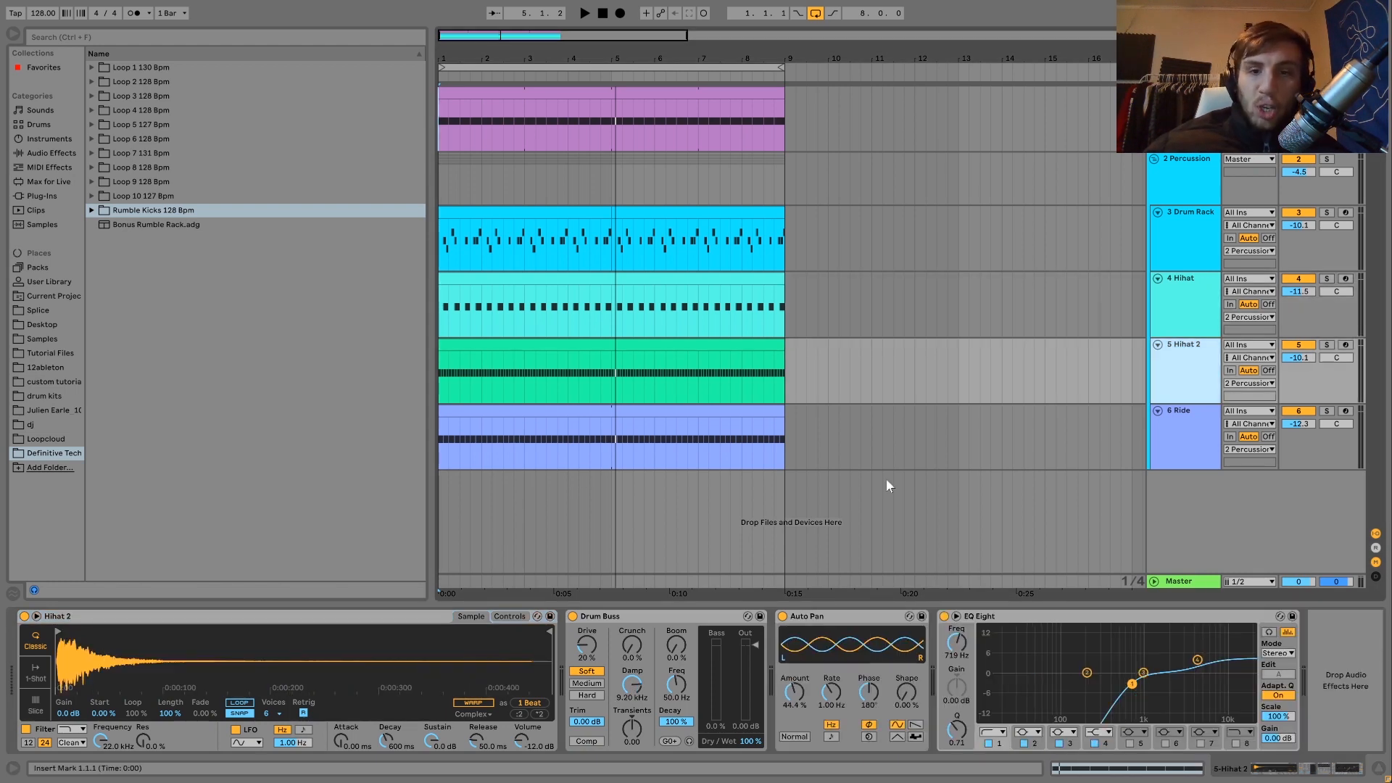
left_click(1201, 432)
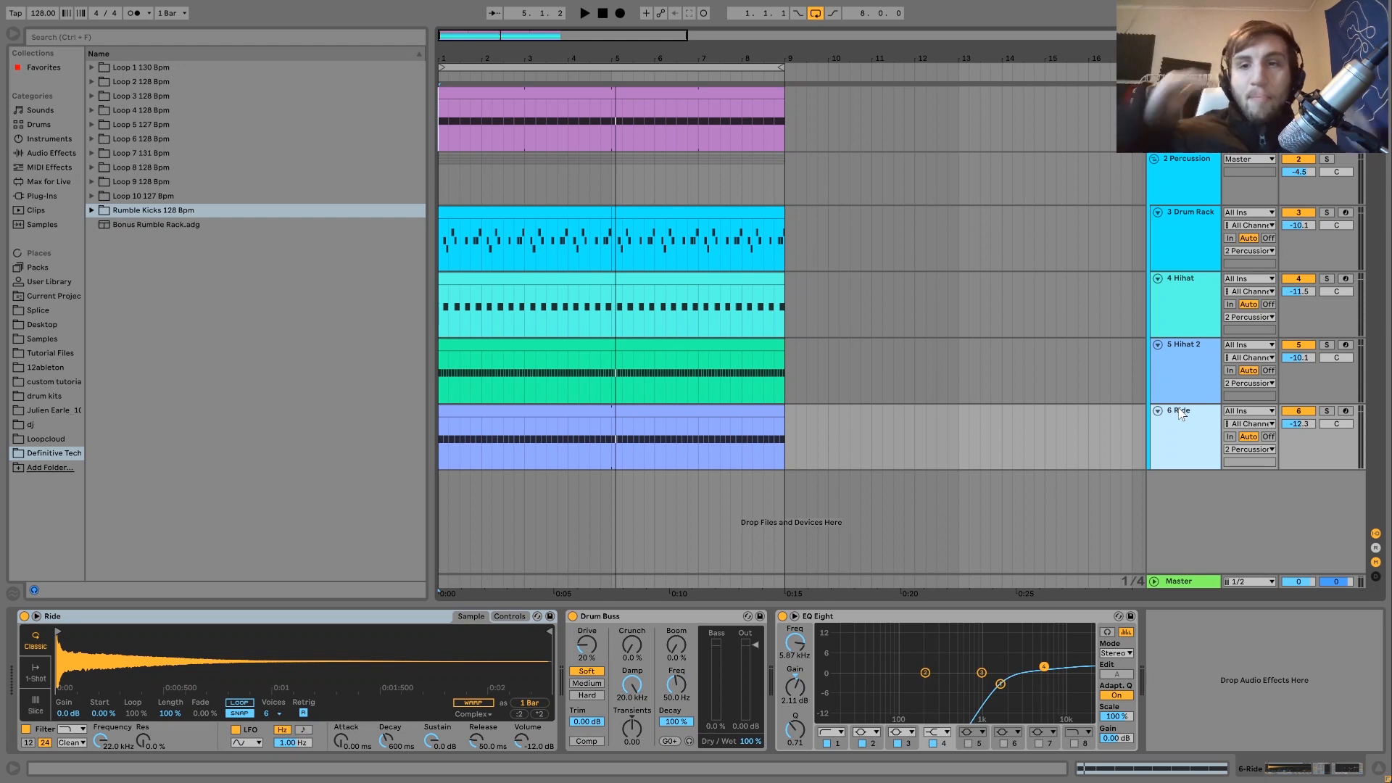
Step: Solo Hihat, Hihat 2, Drum Rack and Ride cumulatively to audition the layers, clear the solos, and stop playback
left_click(1327, 279)
key("space")
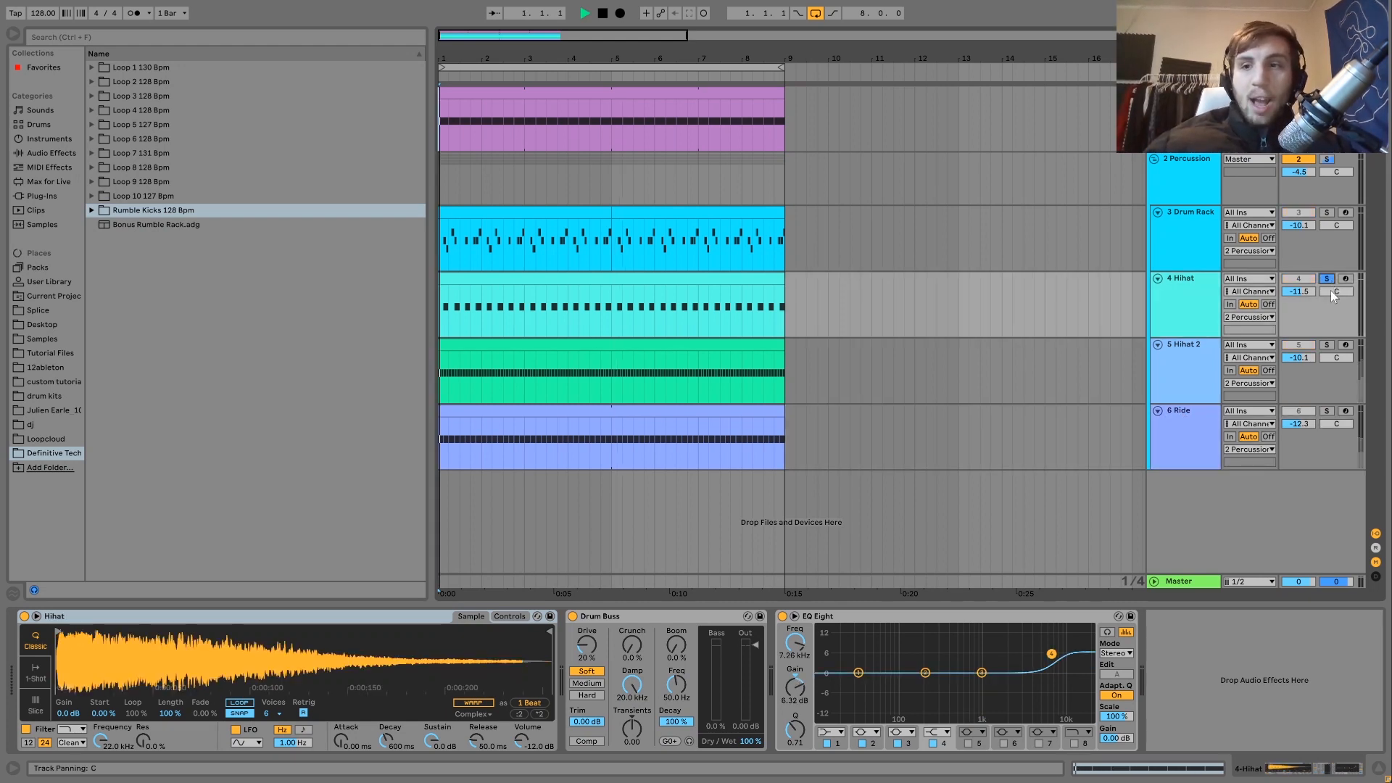
left_click(1326, 344)
left_click(1327, 214)
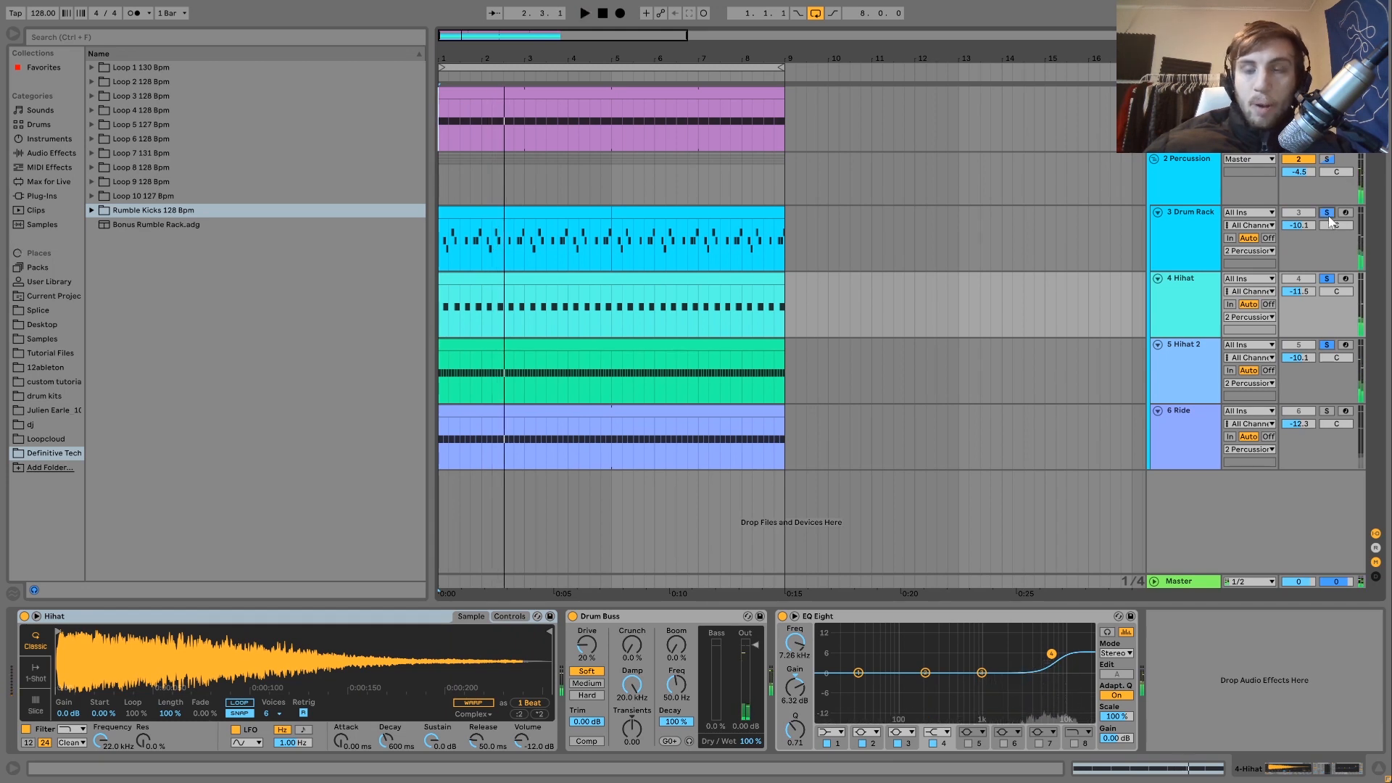
left_click(1325, 409)
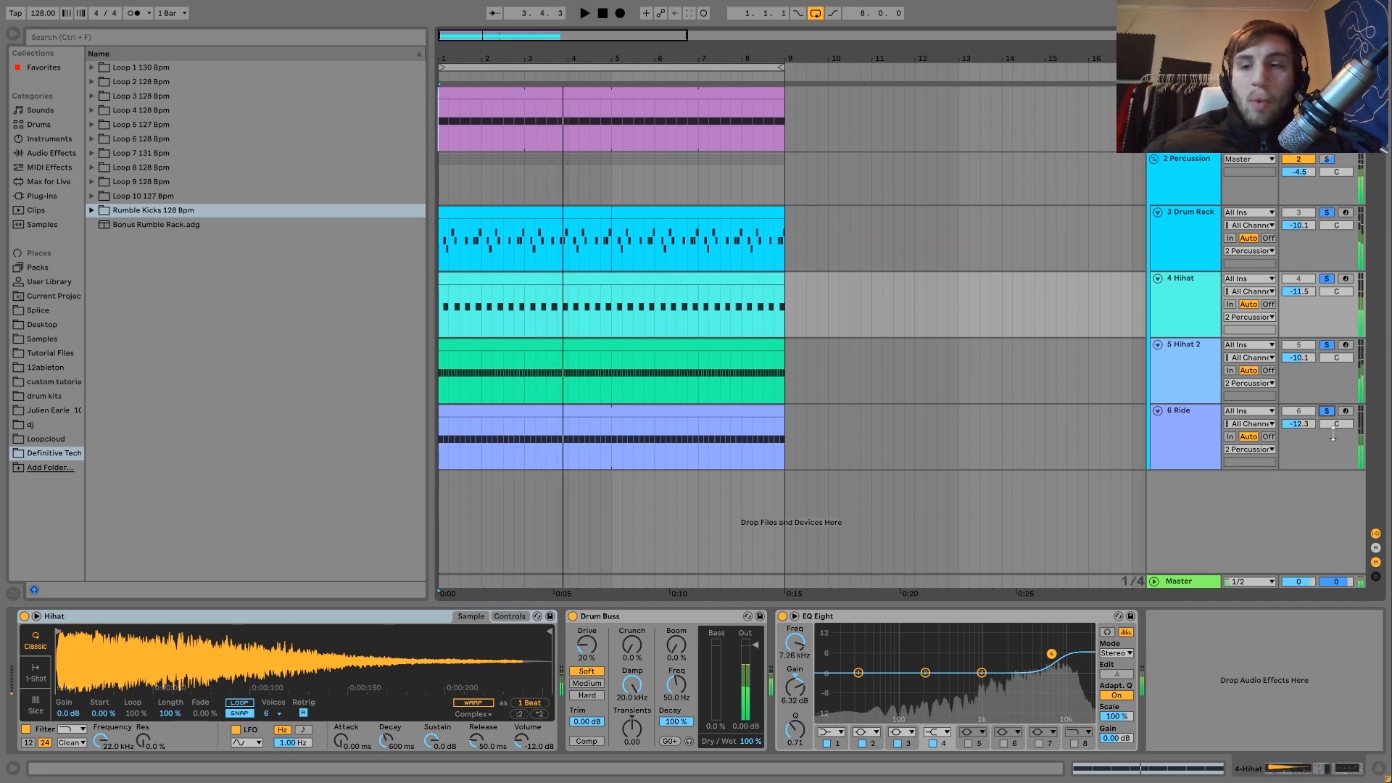
left_click(1326, 411)
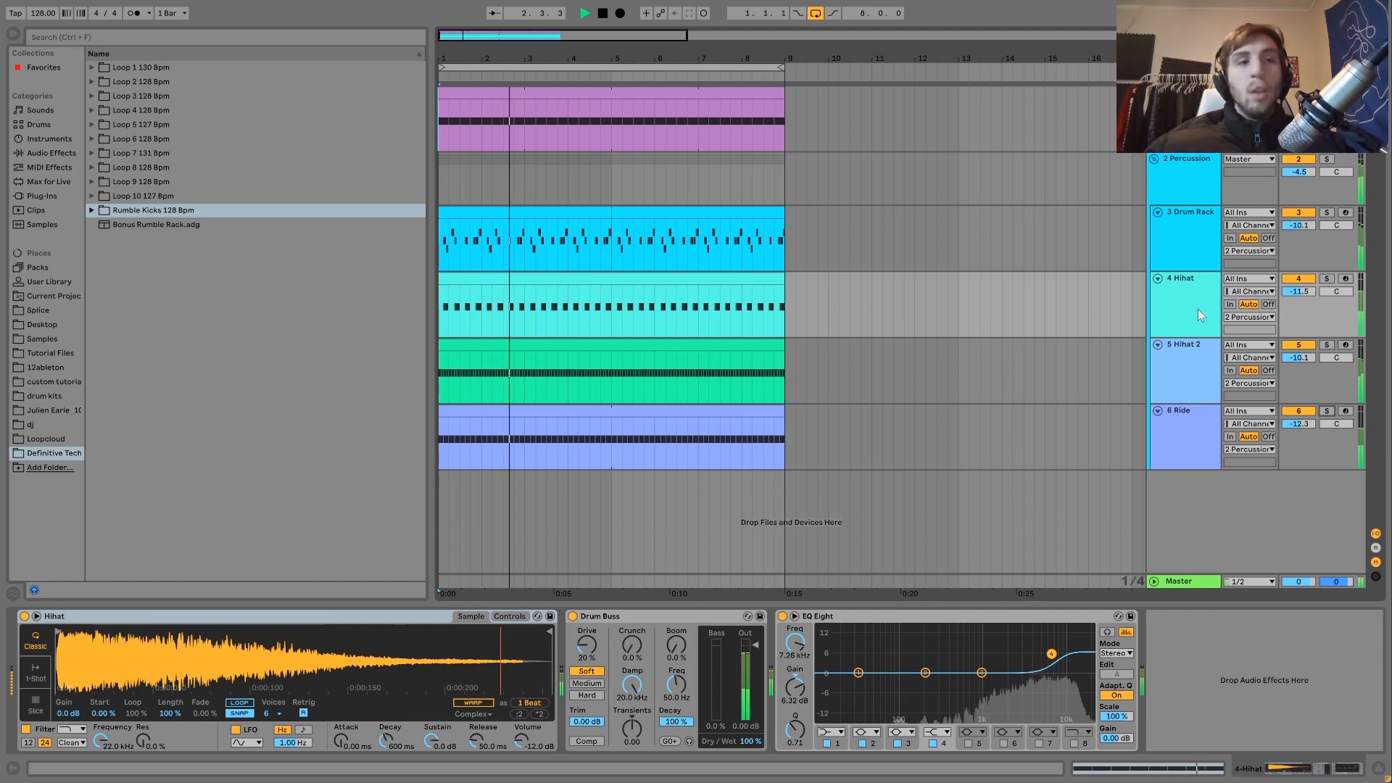
key("space")
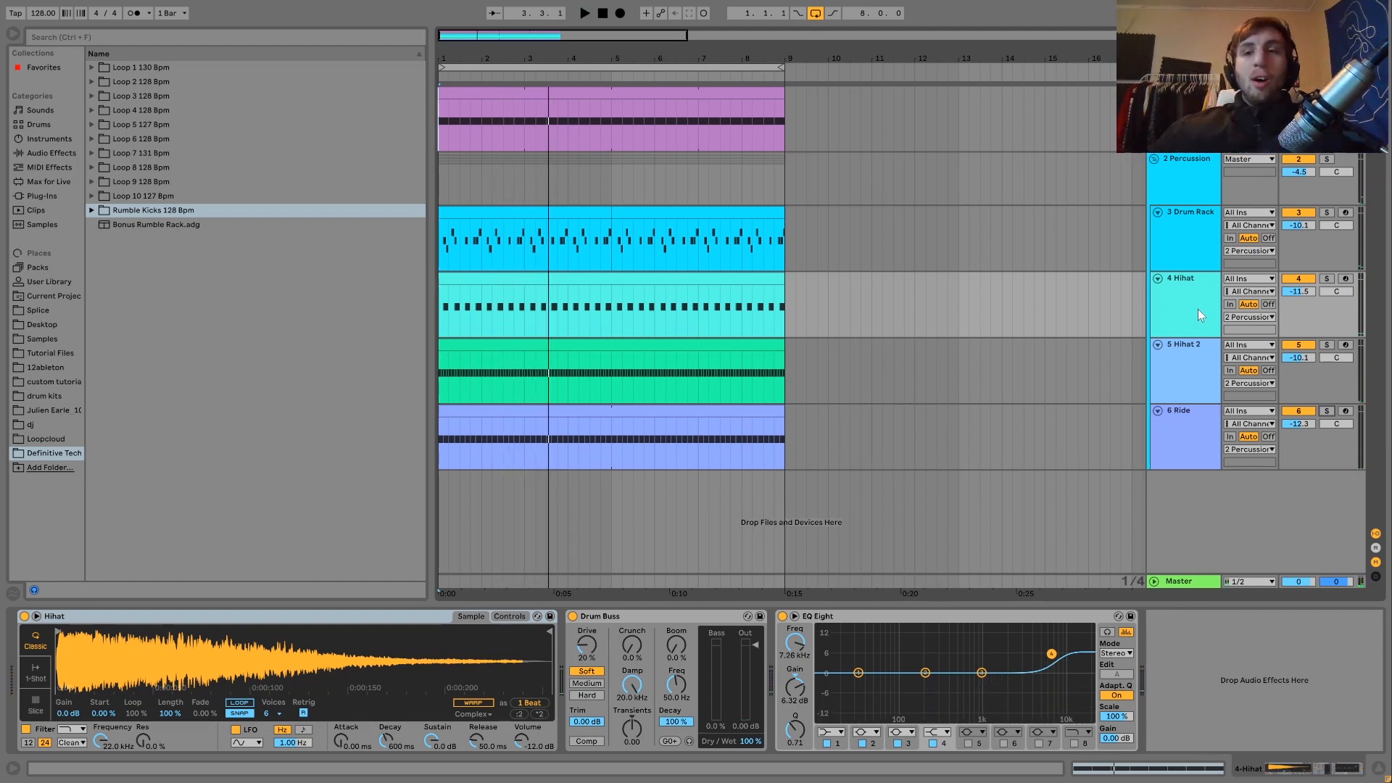
Step: Show the Drum Rack track's devices, solo the track, and audition its percussion pads and full pattern
left_click(1172, 249)
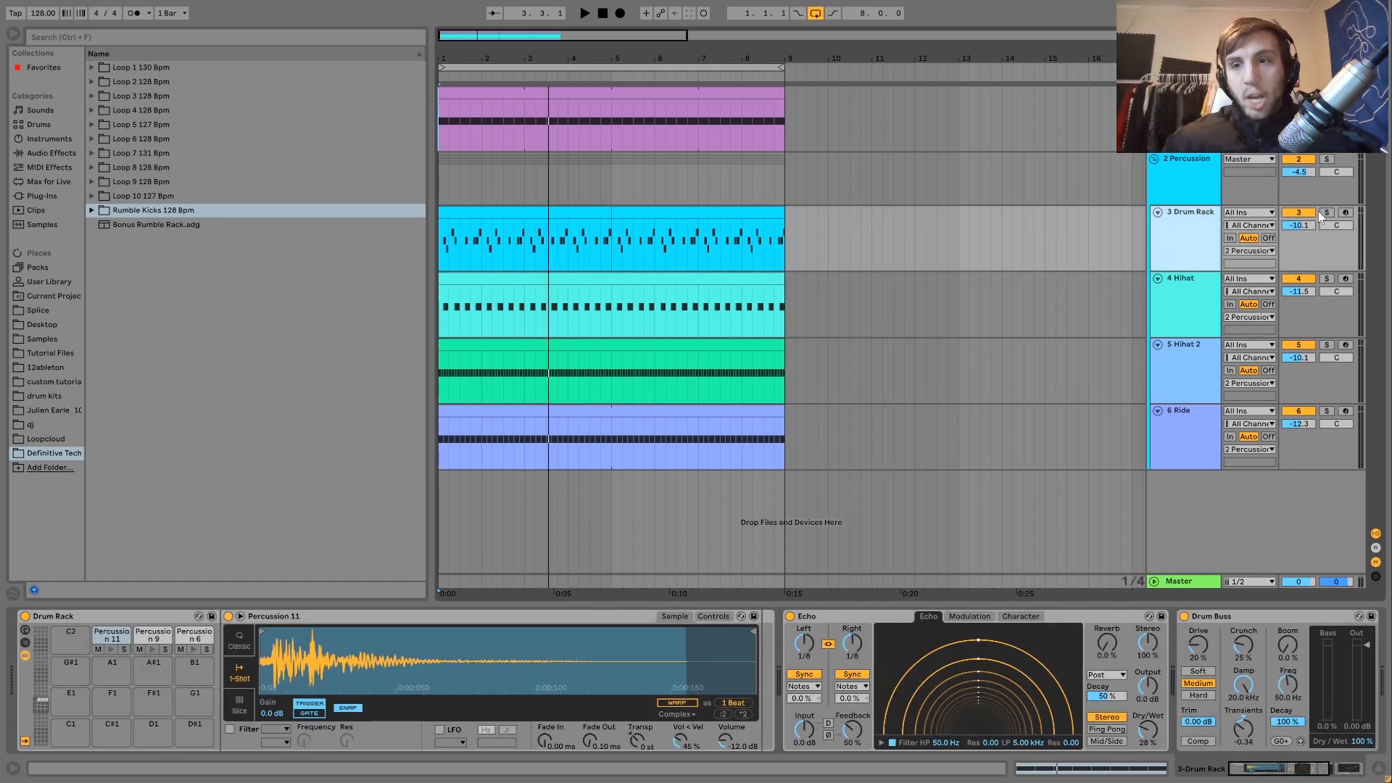
left_click(1326, 212)
key("space")
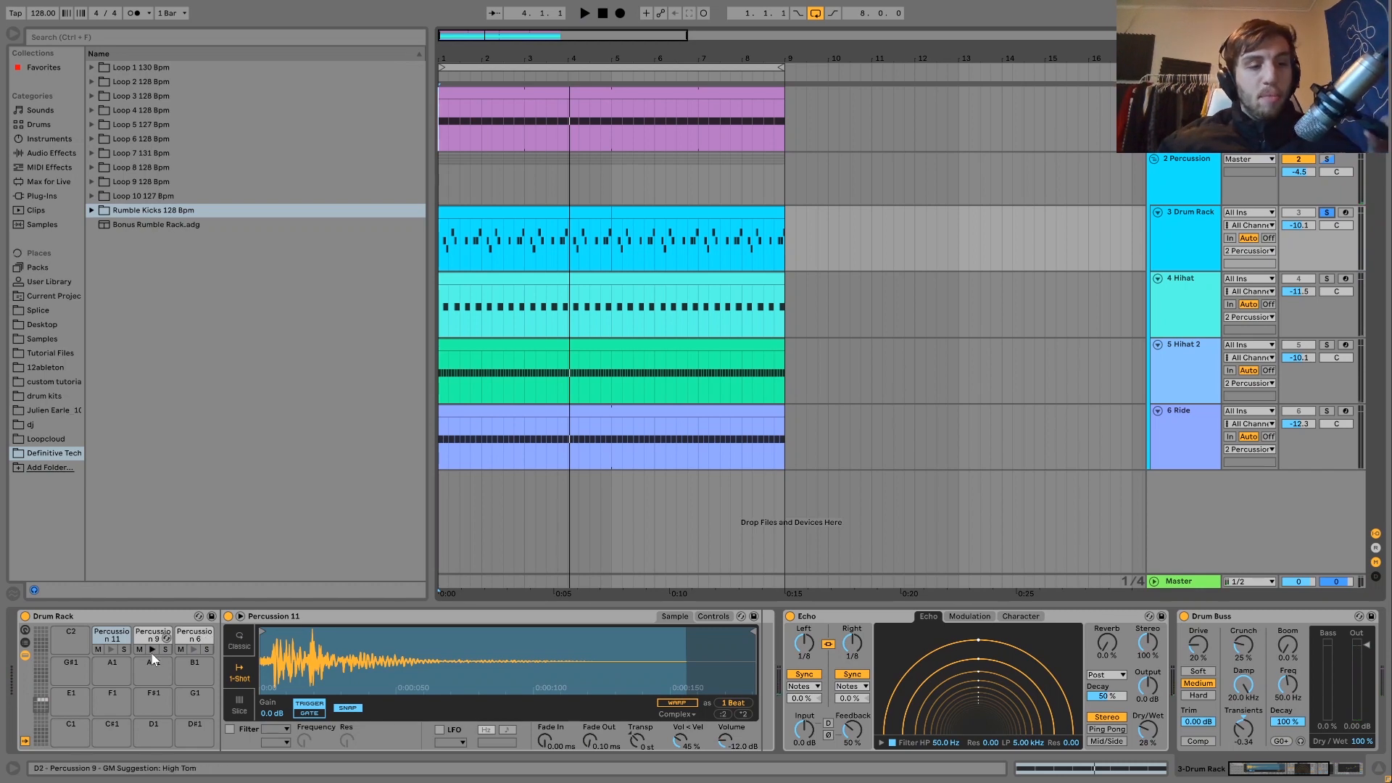
left_click(109, 650)
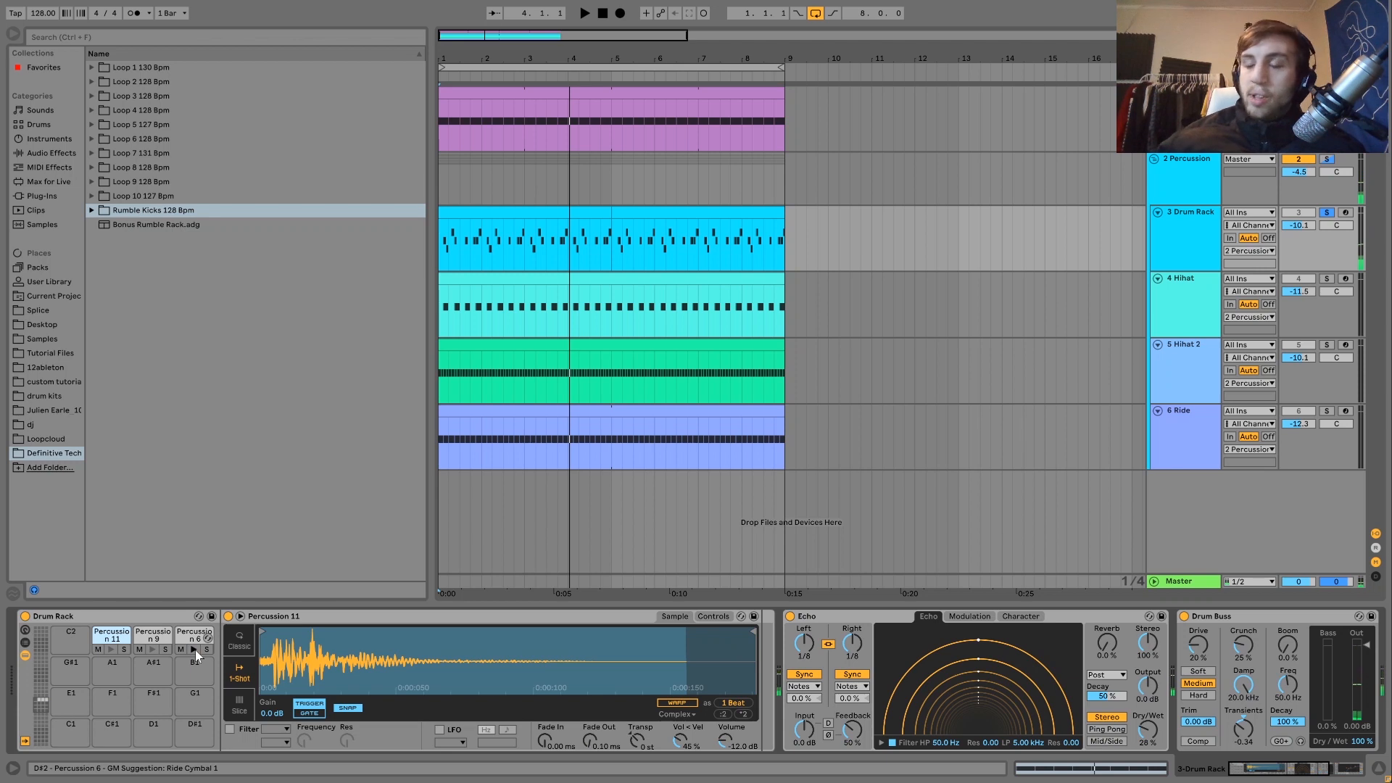
key("space")
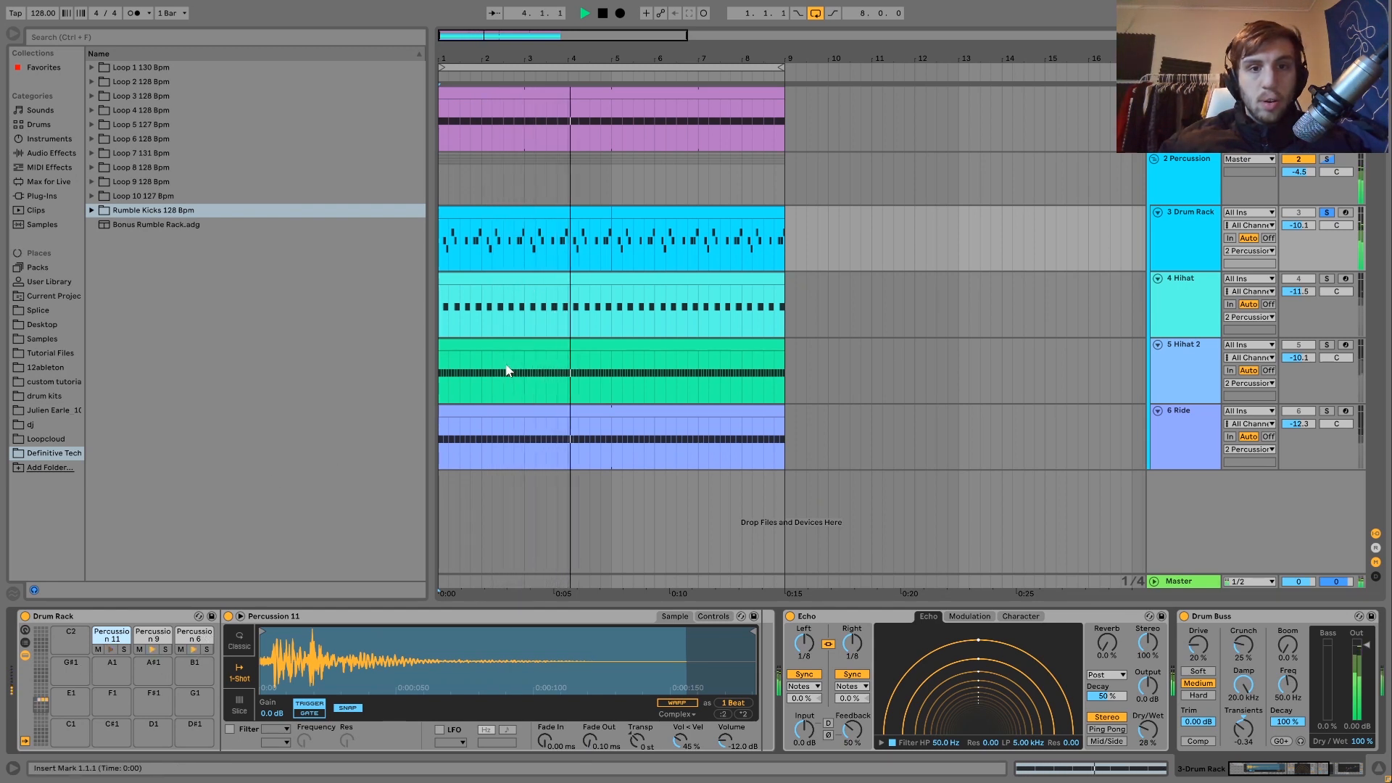
key("space")
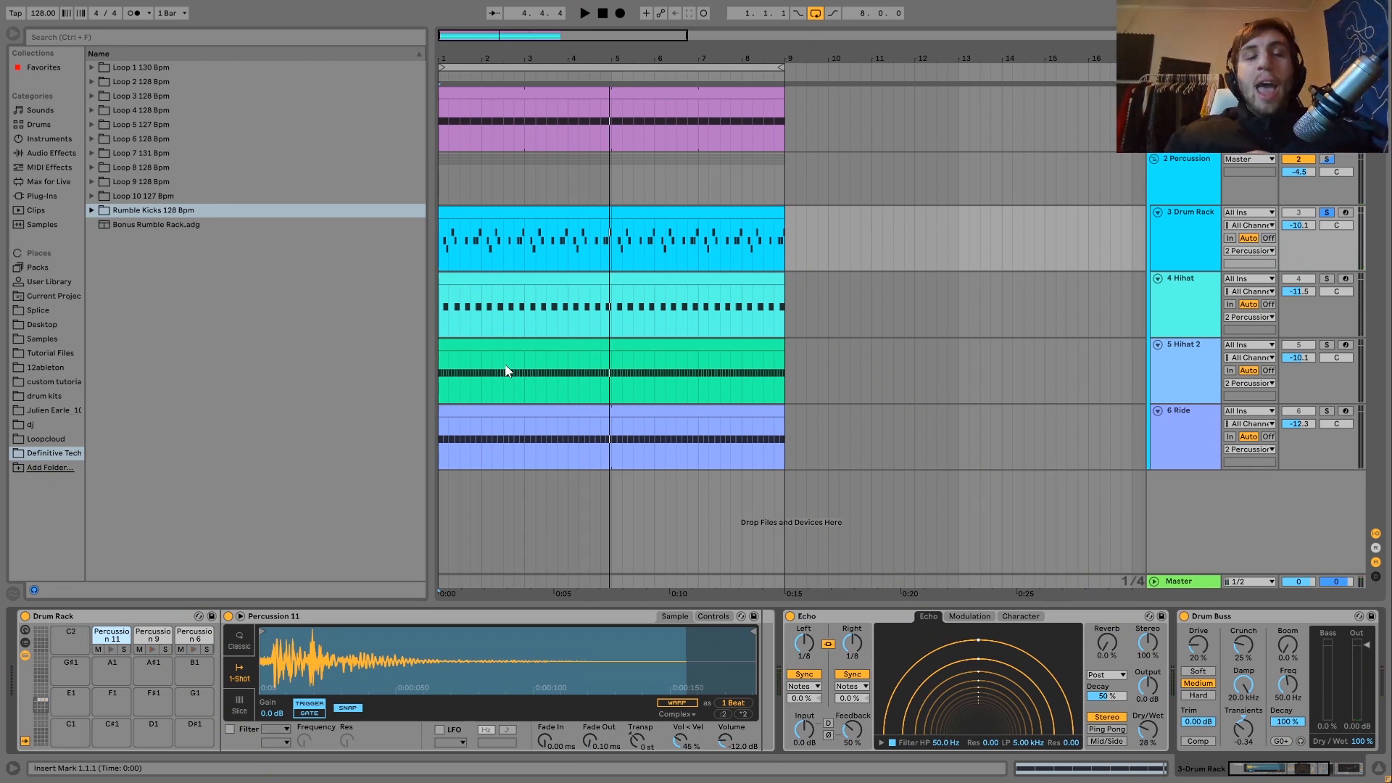
Step: Remove the Drum Rack track's solo and play the kick with all percussion layers together, stopping when done
key("space")
left_click(1327, 213)
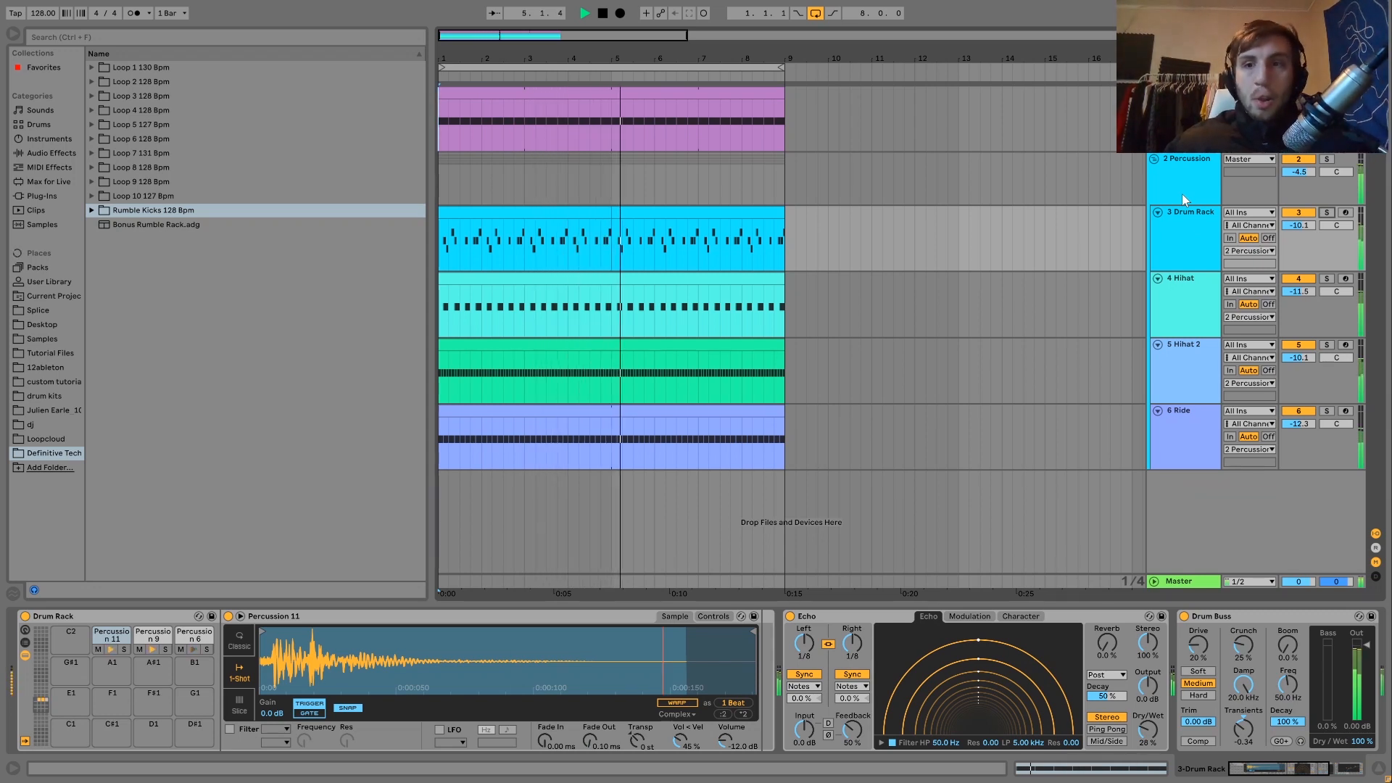
key("space")
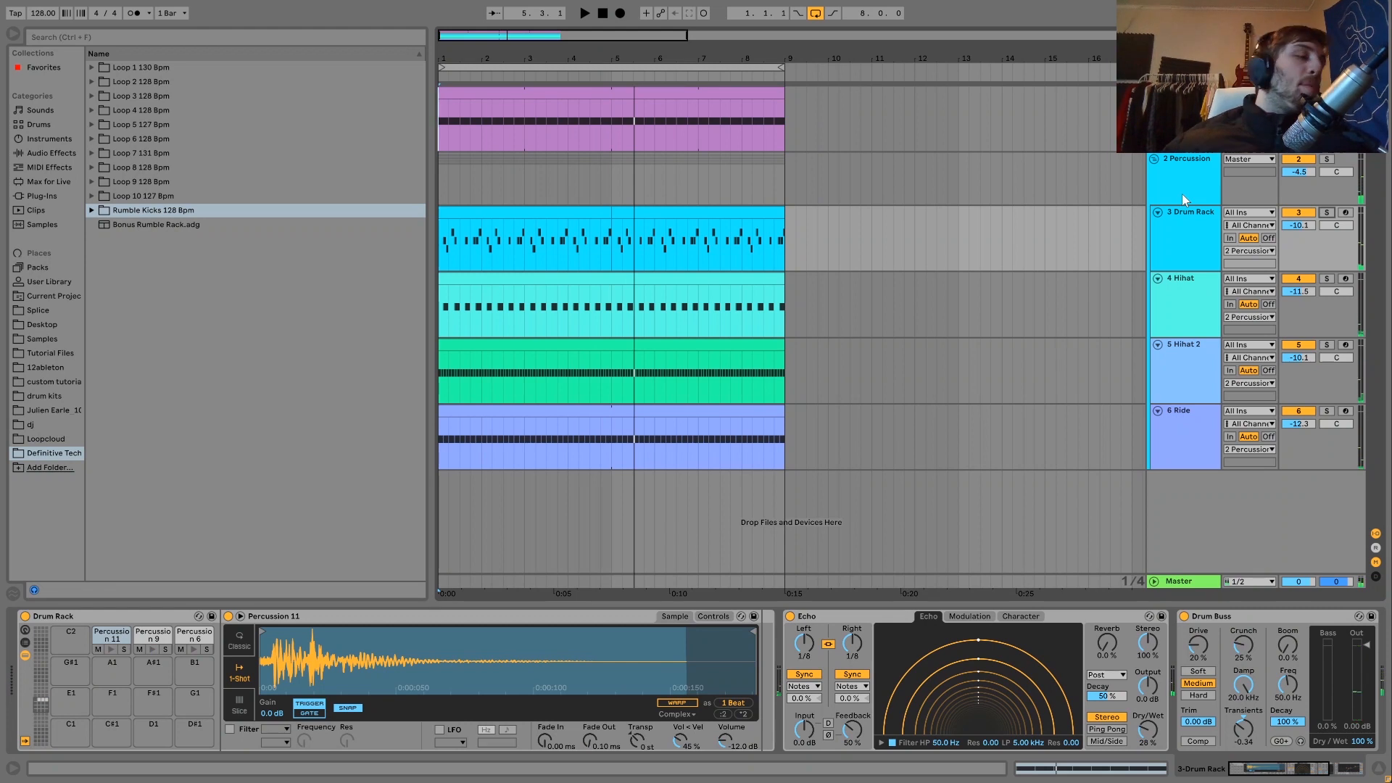
key("space")
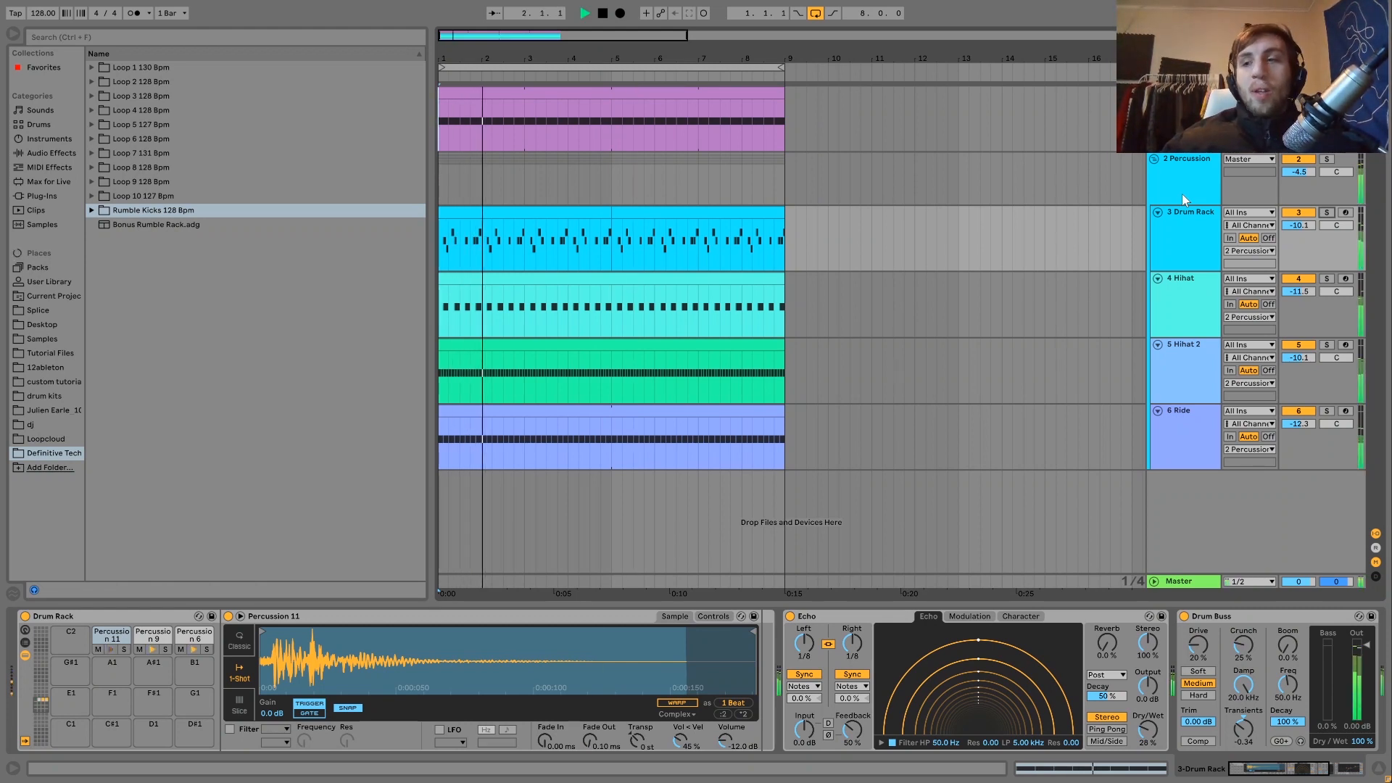
key("space")
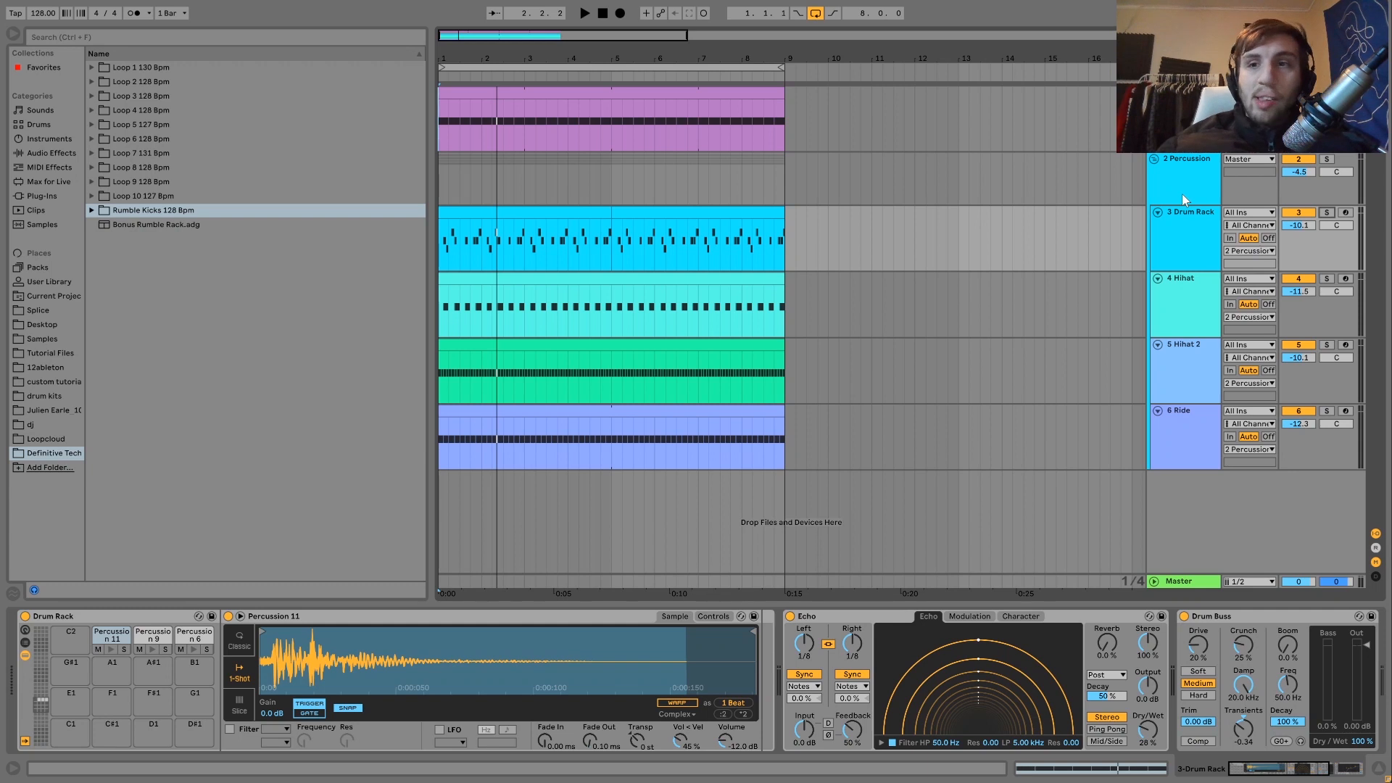
Step: Show the Percussion group's Drum Buss and EQ Eight devices, solo the group, and play it from bar 1
left_click(1332, 195)
left_click(1326, 160)
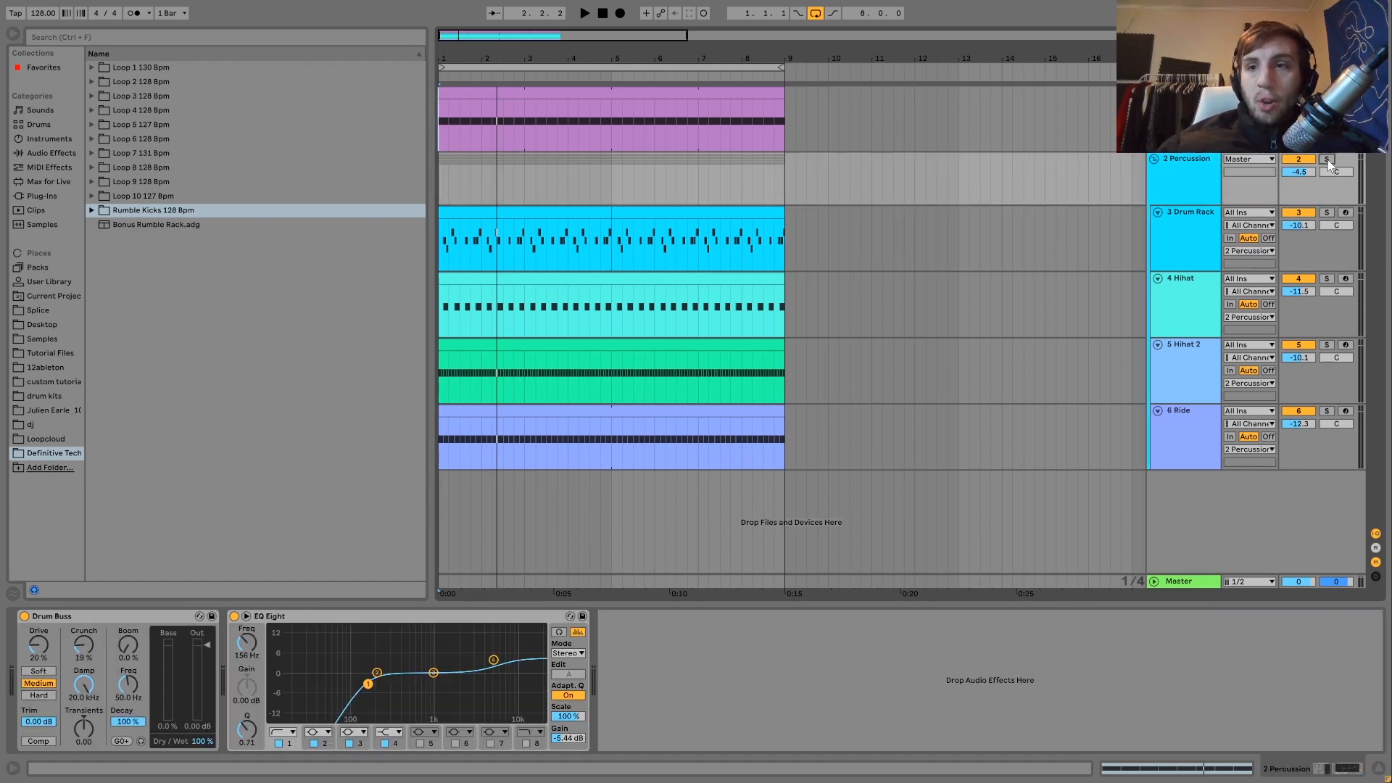
key("space")
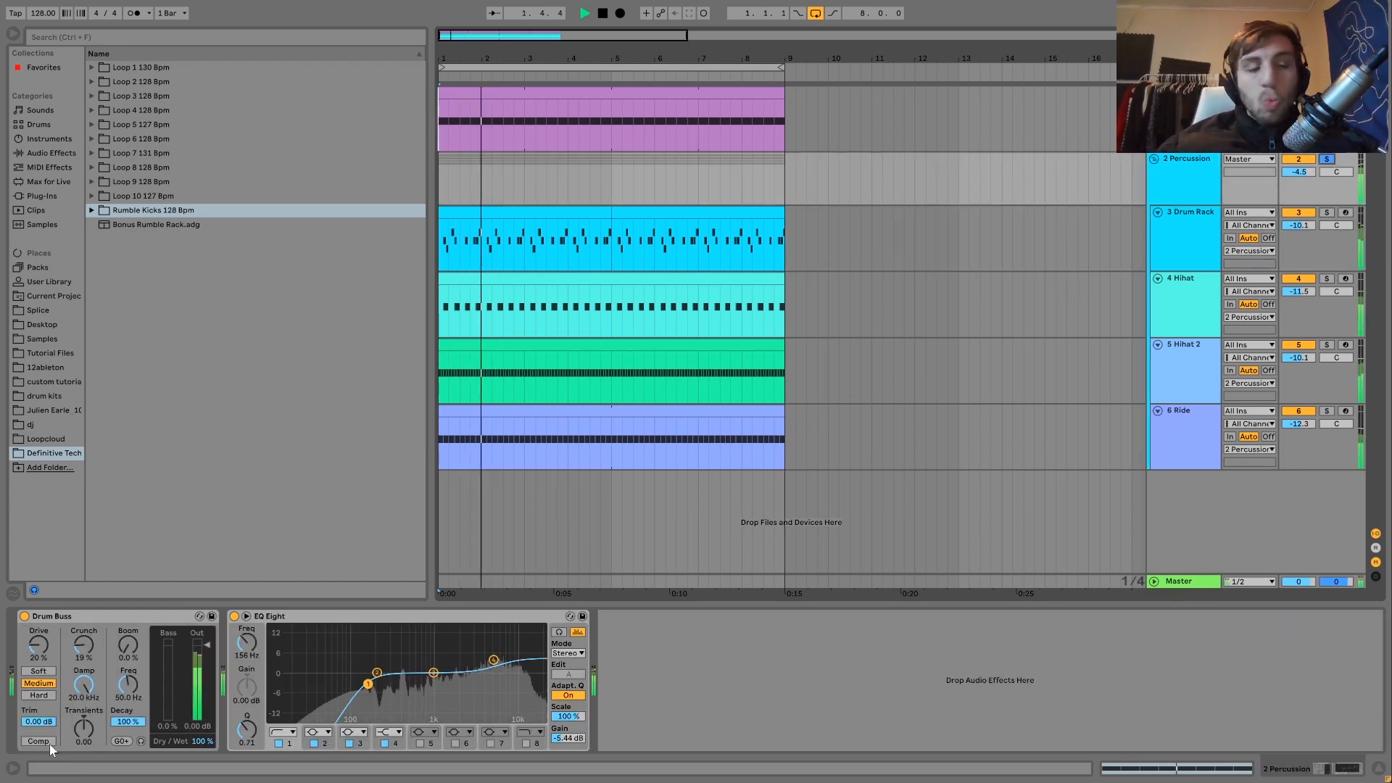
Step: Stop playback and view the effect devices on the Hihat, Hihat 2, Ride and Drum Rack tracks in turn
key("space")
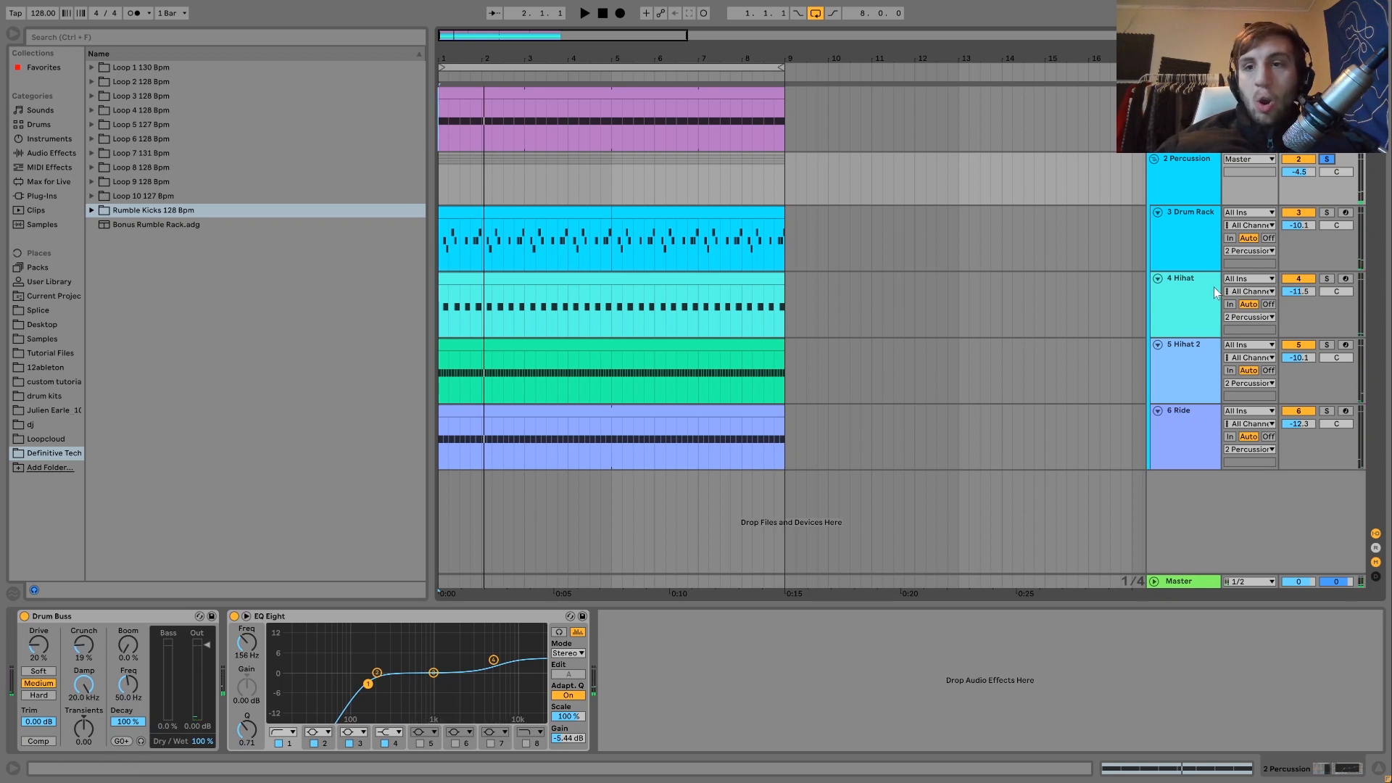
left_click(1211, 289)
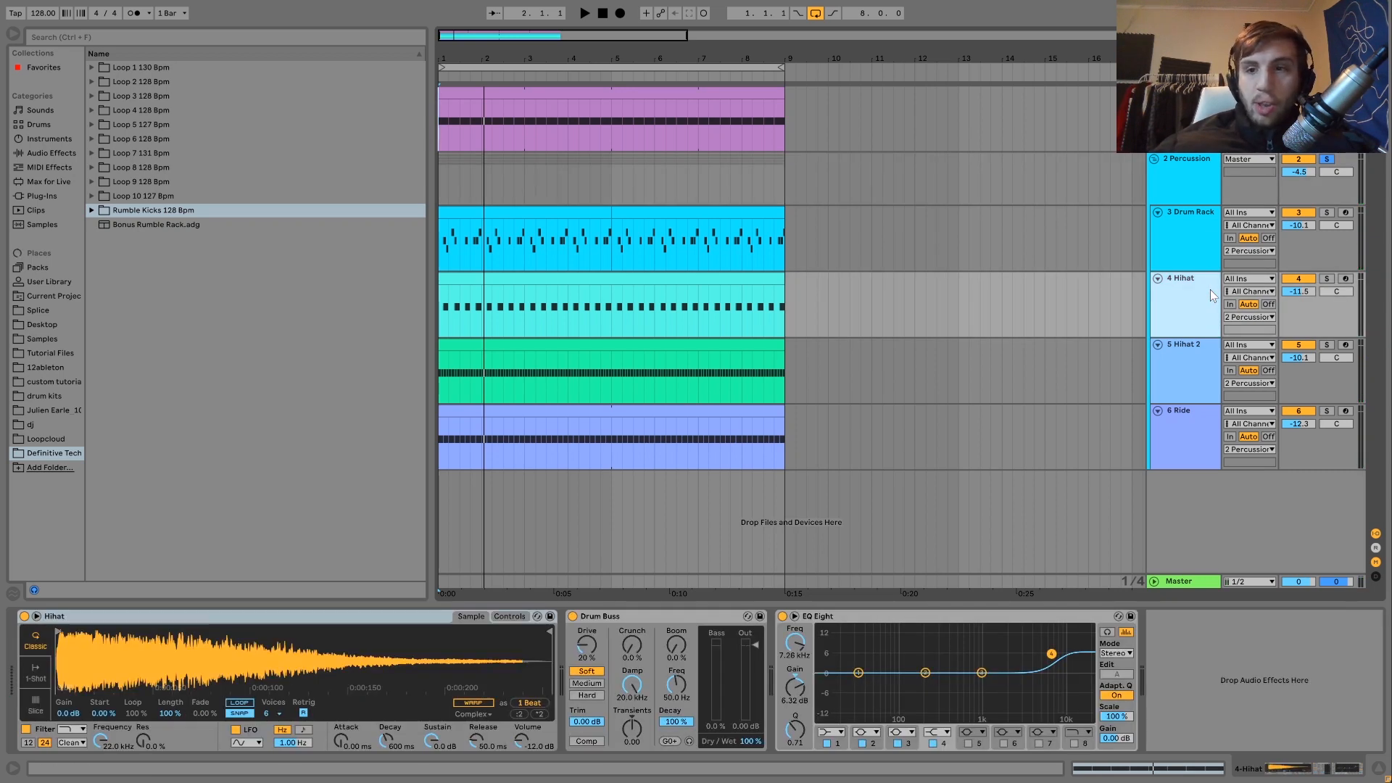
key("Down")
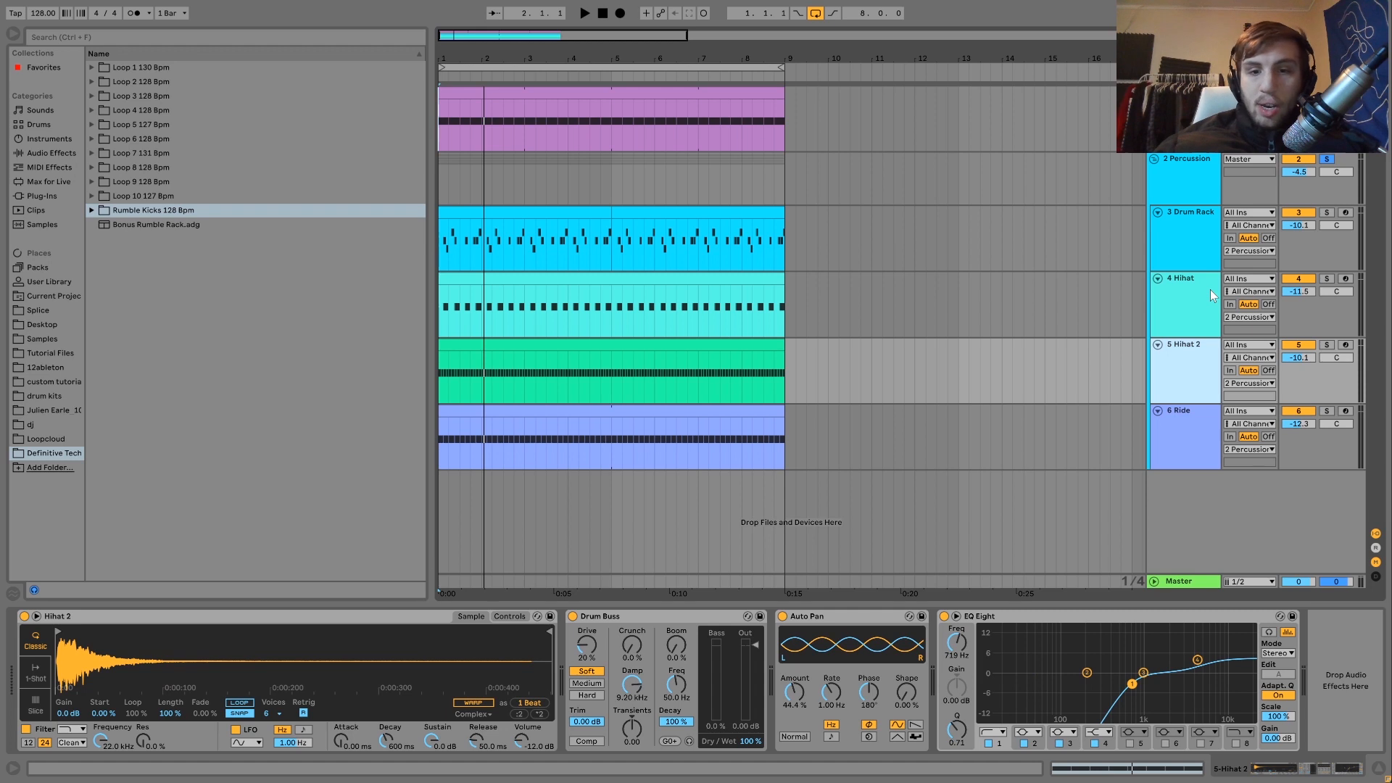
key("Down")
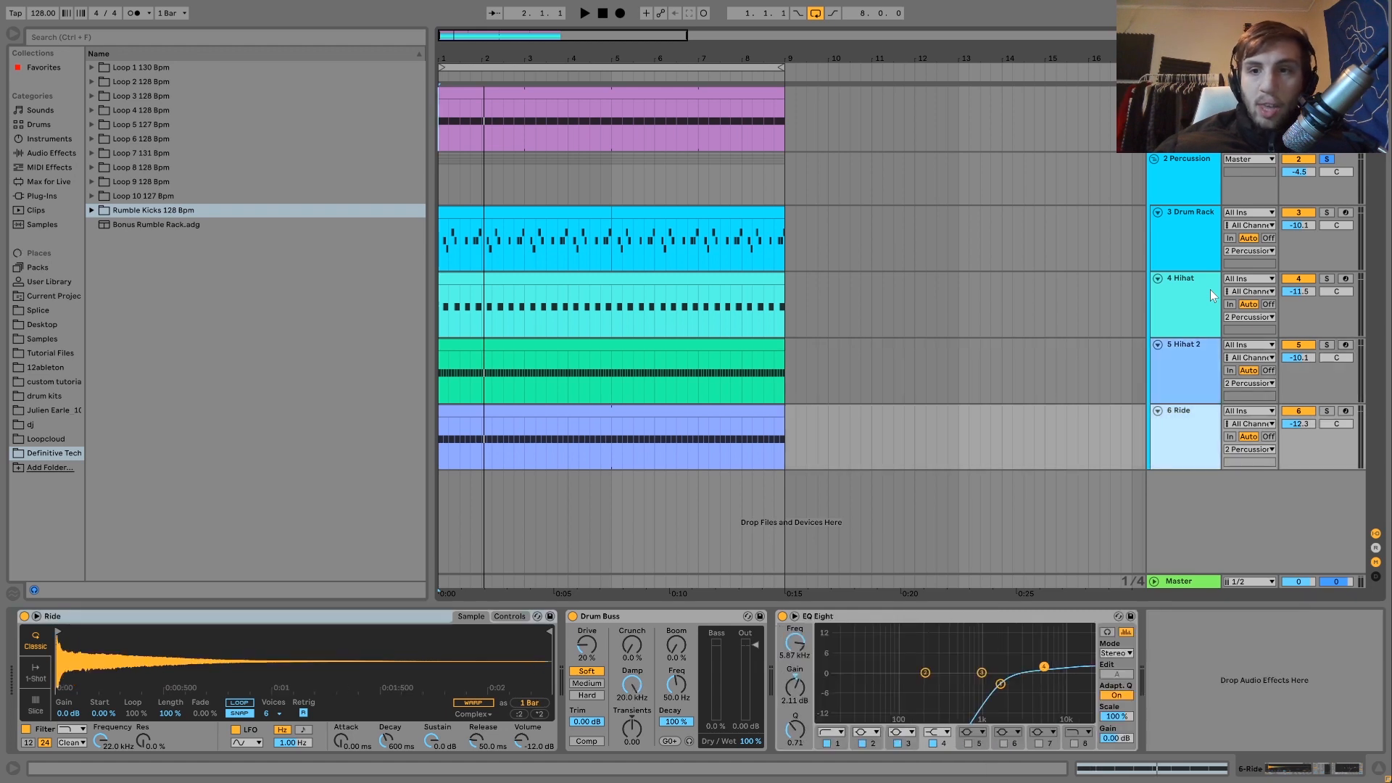
left_click(1183, 241)
scroll(1059, 743, "right", 3)
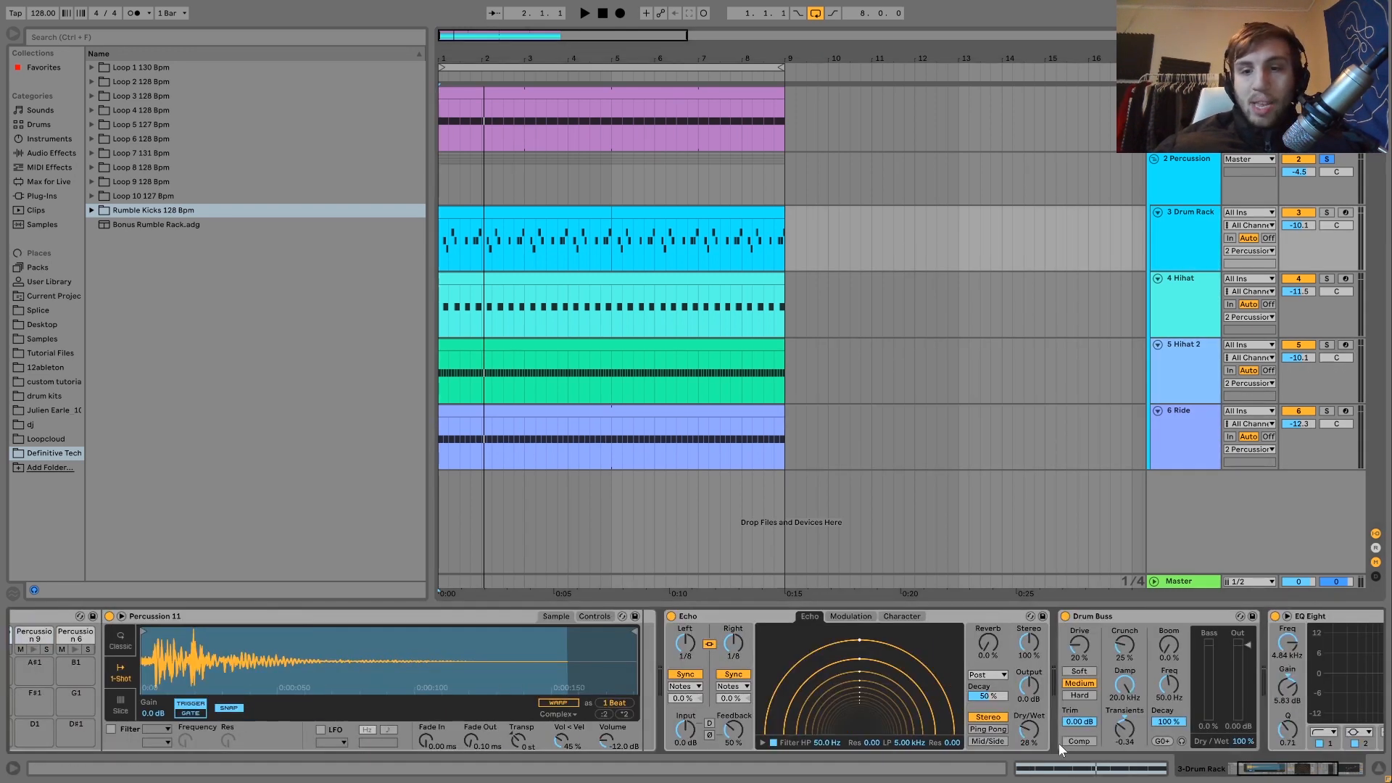
scroll(1058, 742, "right", 5)
Step: Show the Percussion group's Drum Buss and EQ Eight again and briefly play the soloed group
left_click(1207, 157)
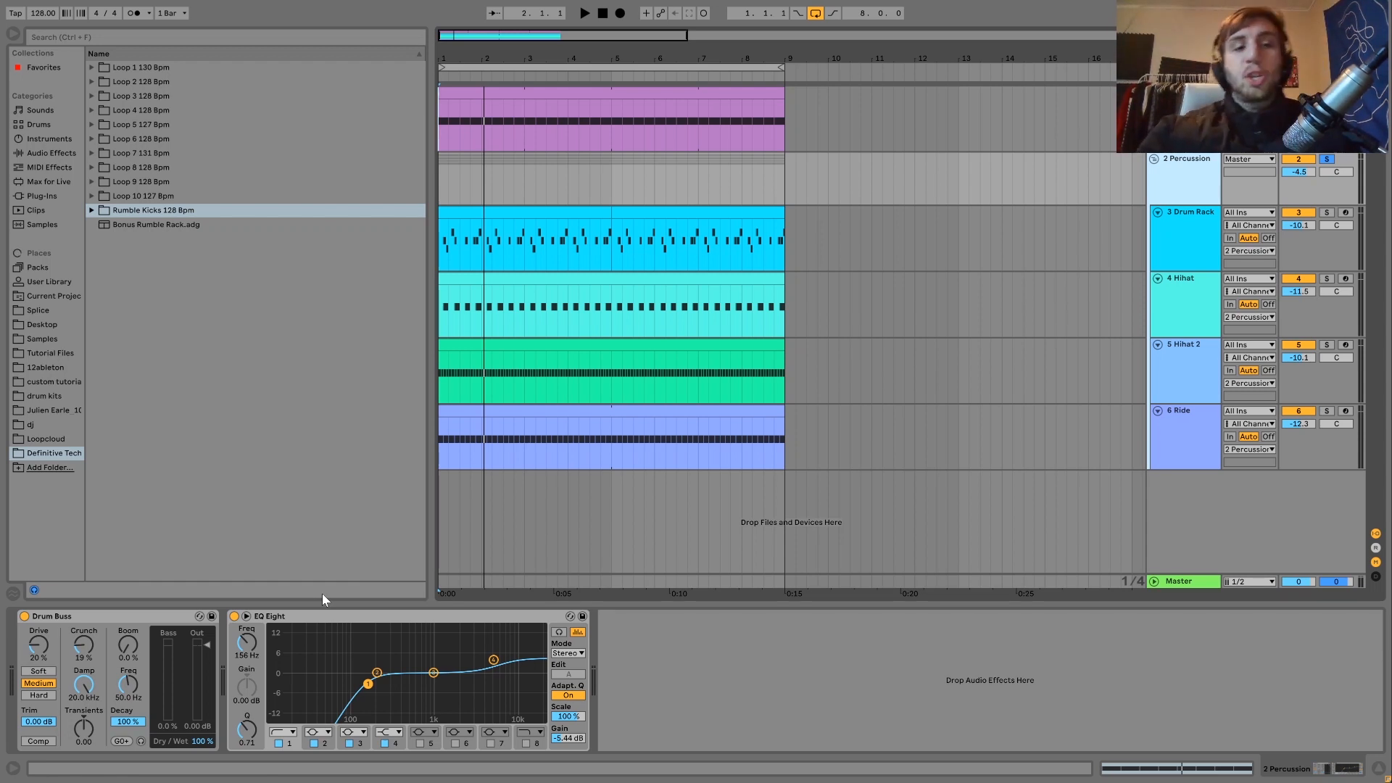
key("space")
key("space")
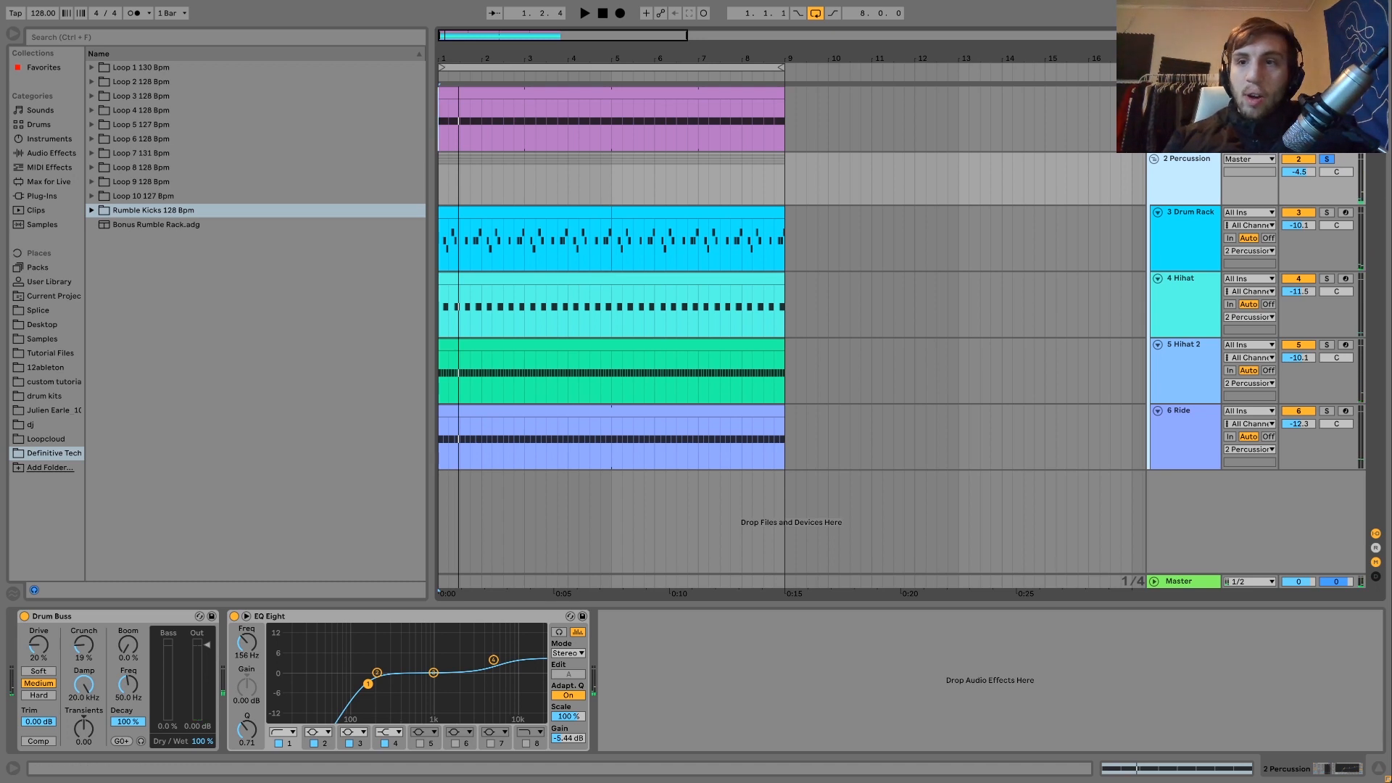
Step: Solo the Kick track, show its devices, and switch its Drum Buss off and back on
left_click(1326, 93)
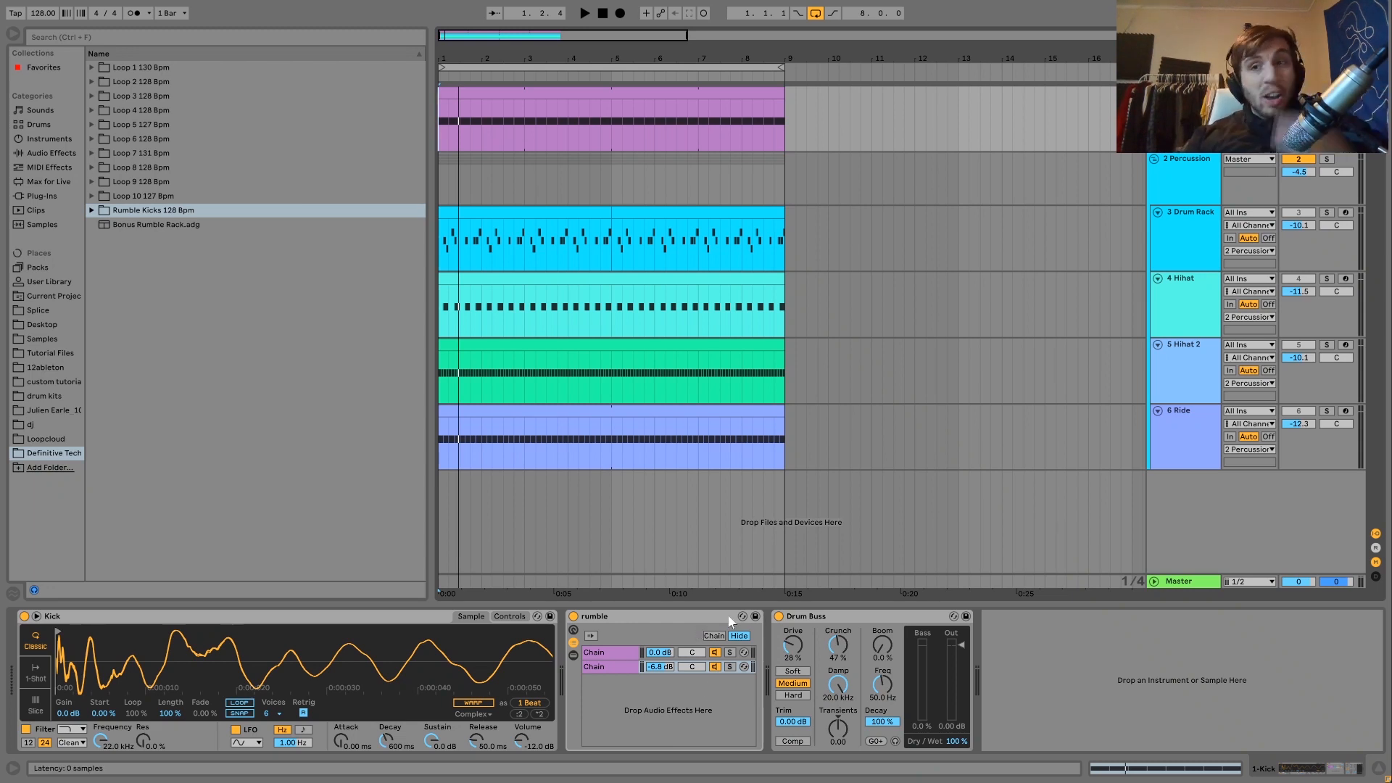
left_click(777, 615)
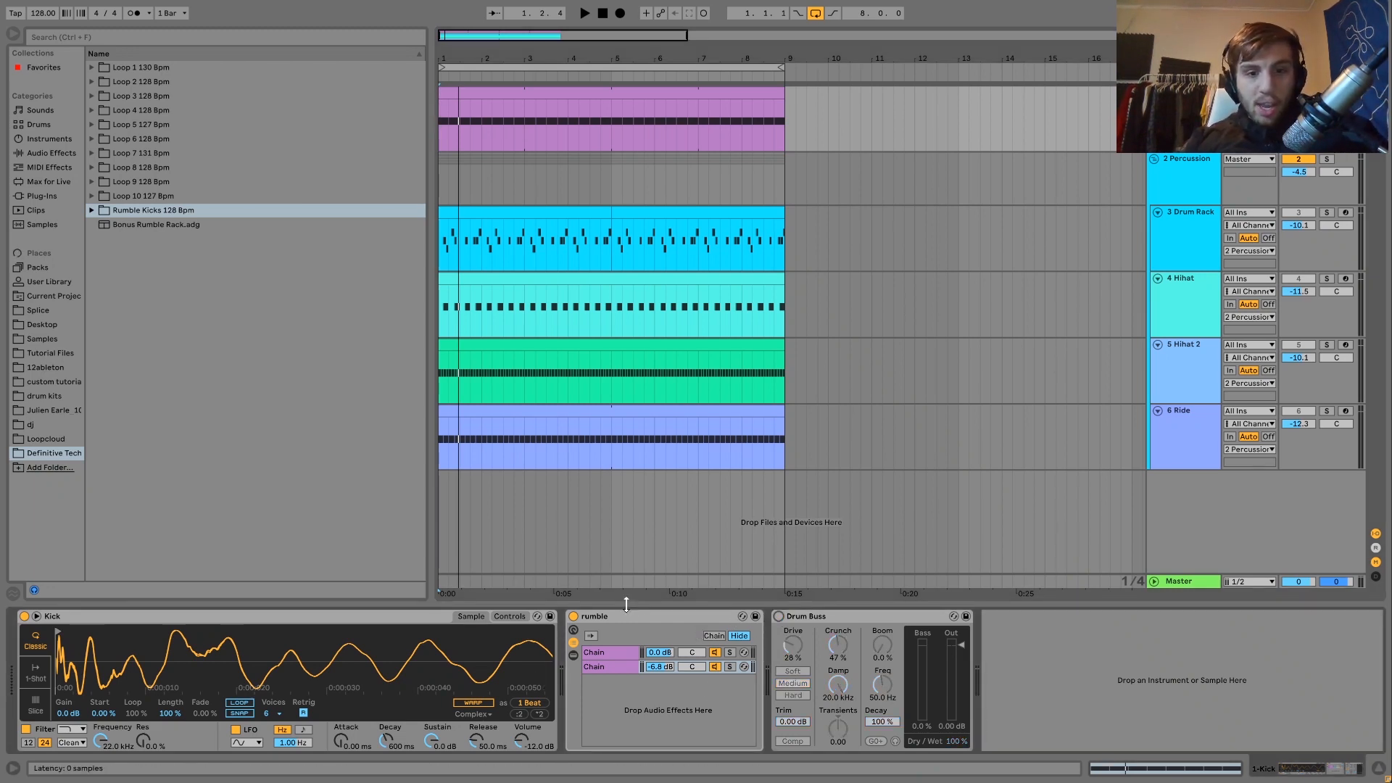
left_click(778, 615)
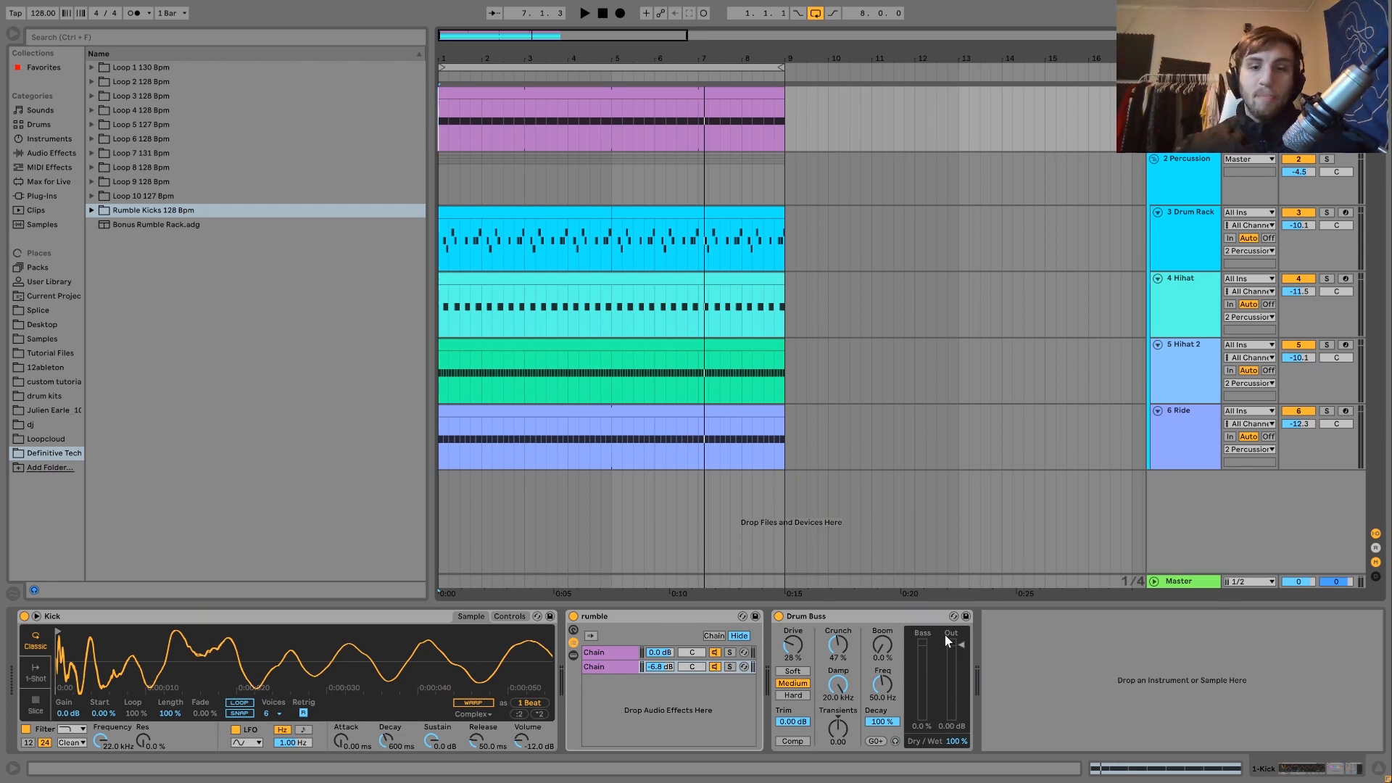
Step: Play the kick and all percussion layers together from bar 1 in short passes, stopping when done
key("space")
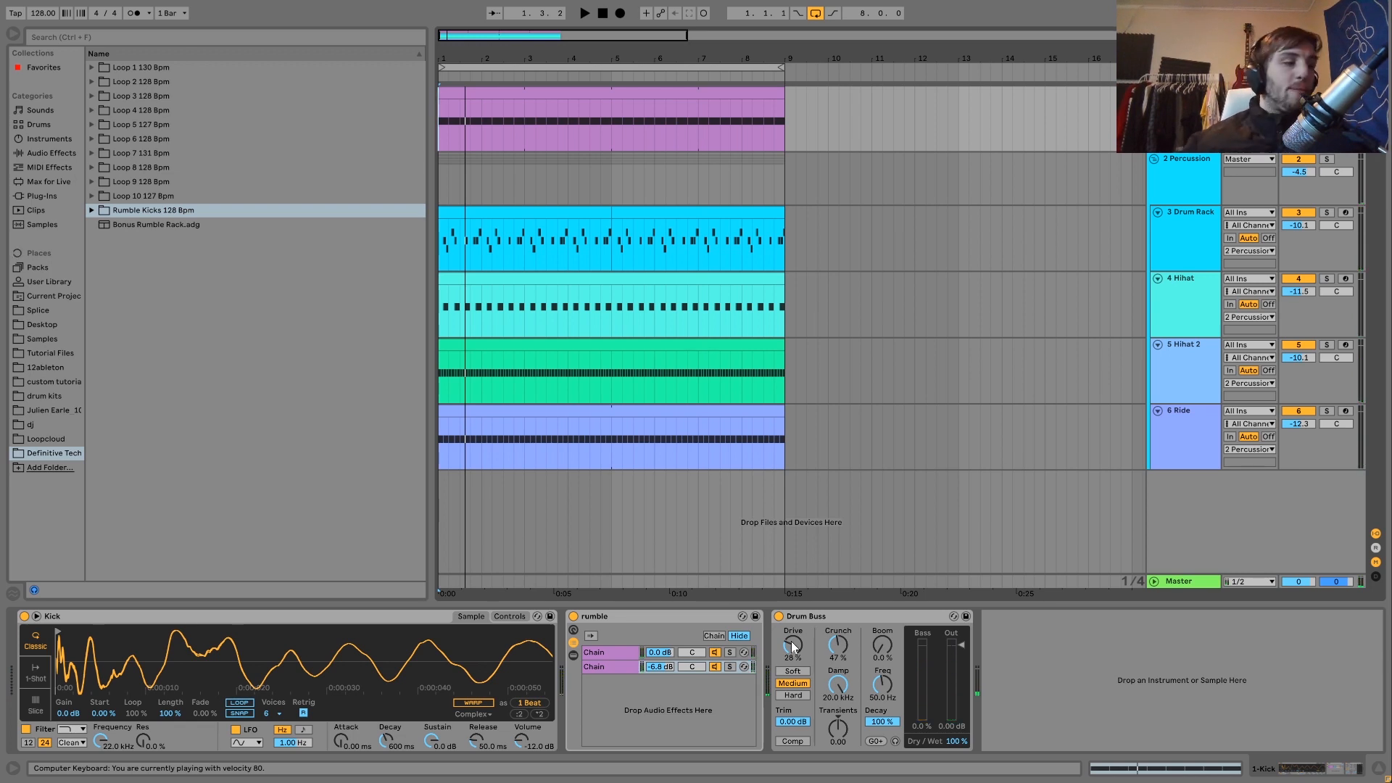
key("space")
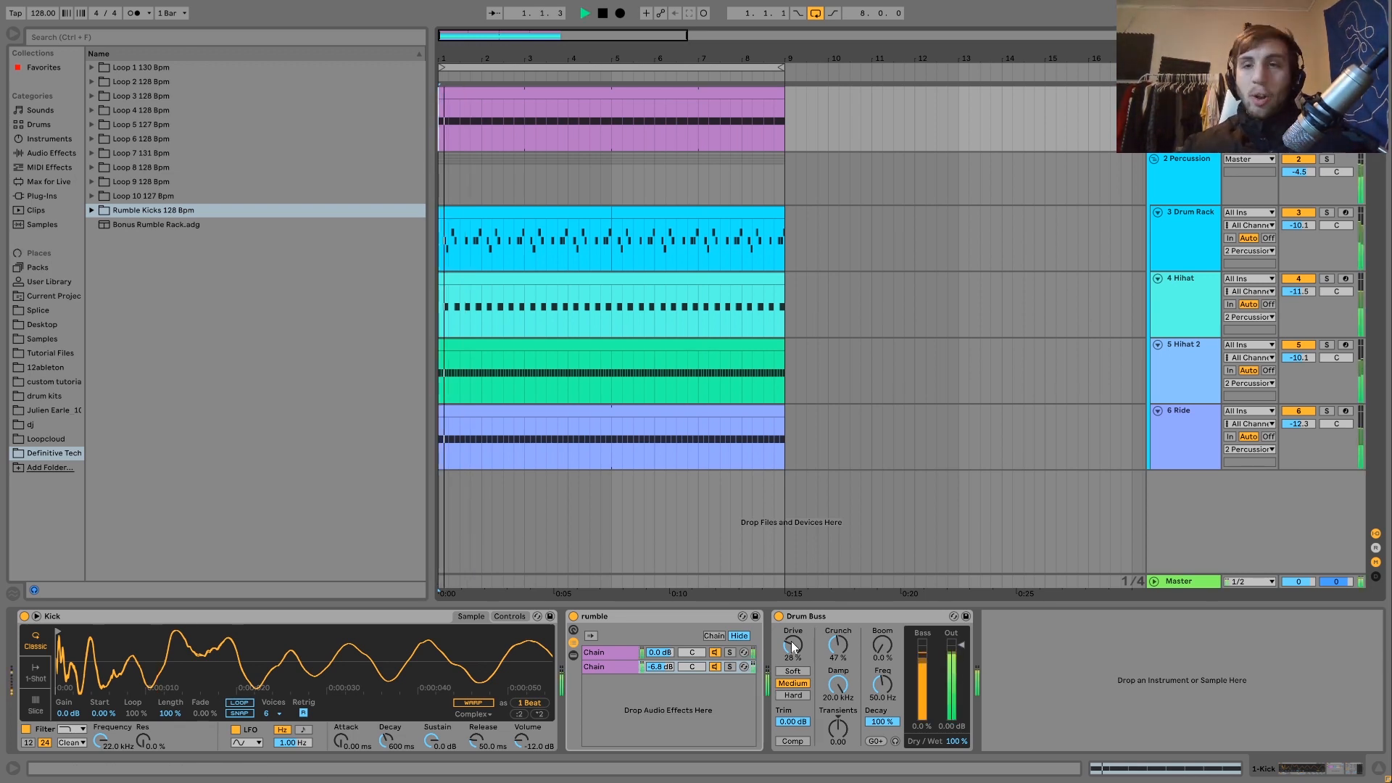
key("space")
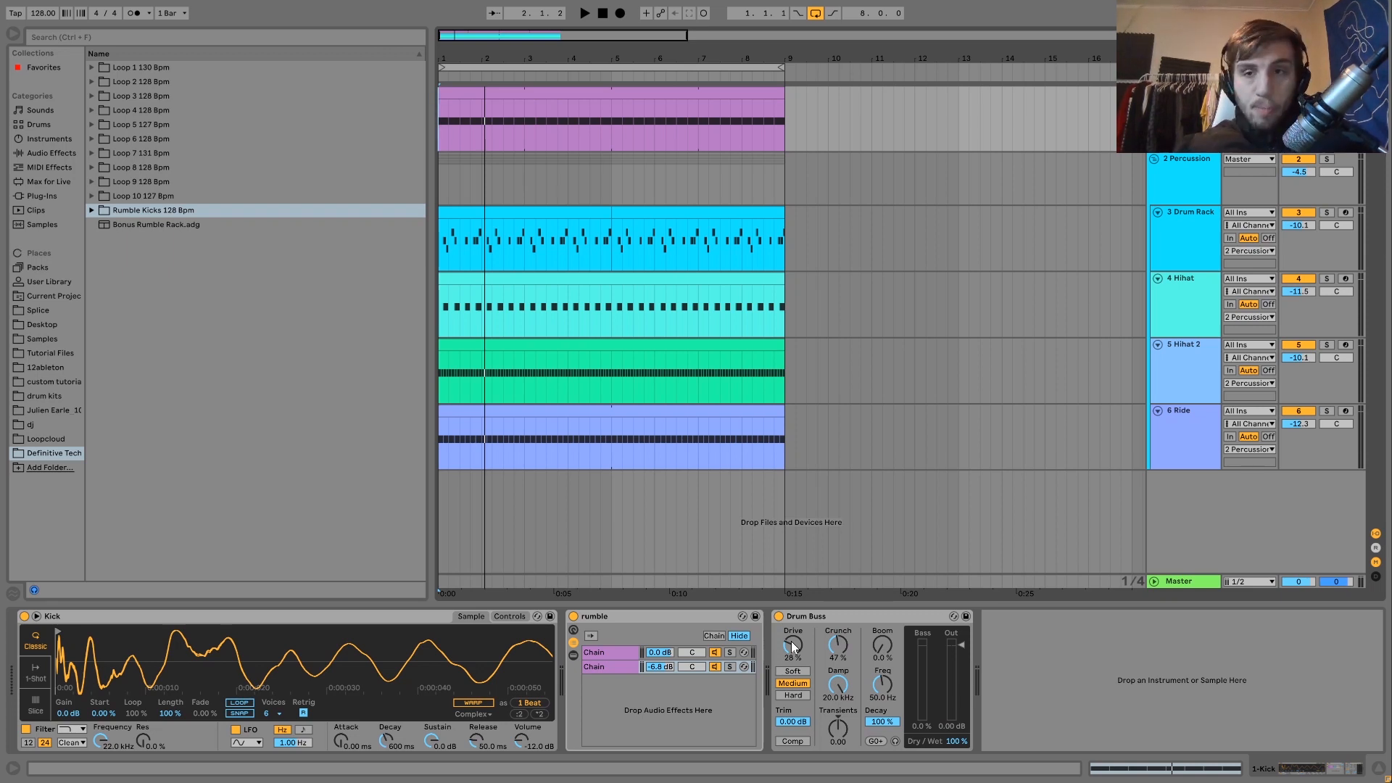
Step: Compare the Percussion group's devices with the Drum Rack track's, then audition the group processing by toggling the group's solo during playback
left_click(1193, 180)
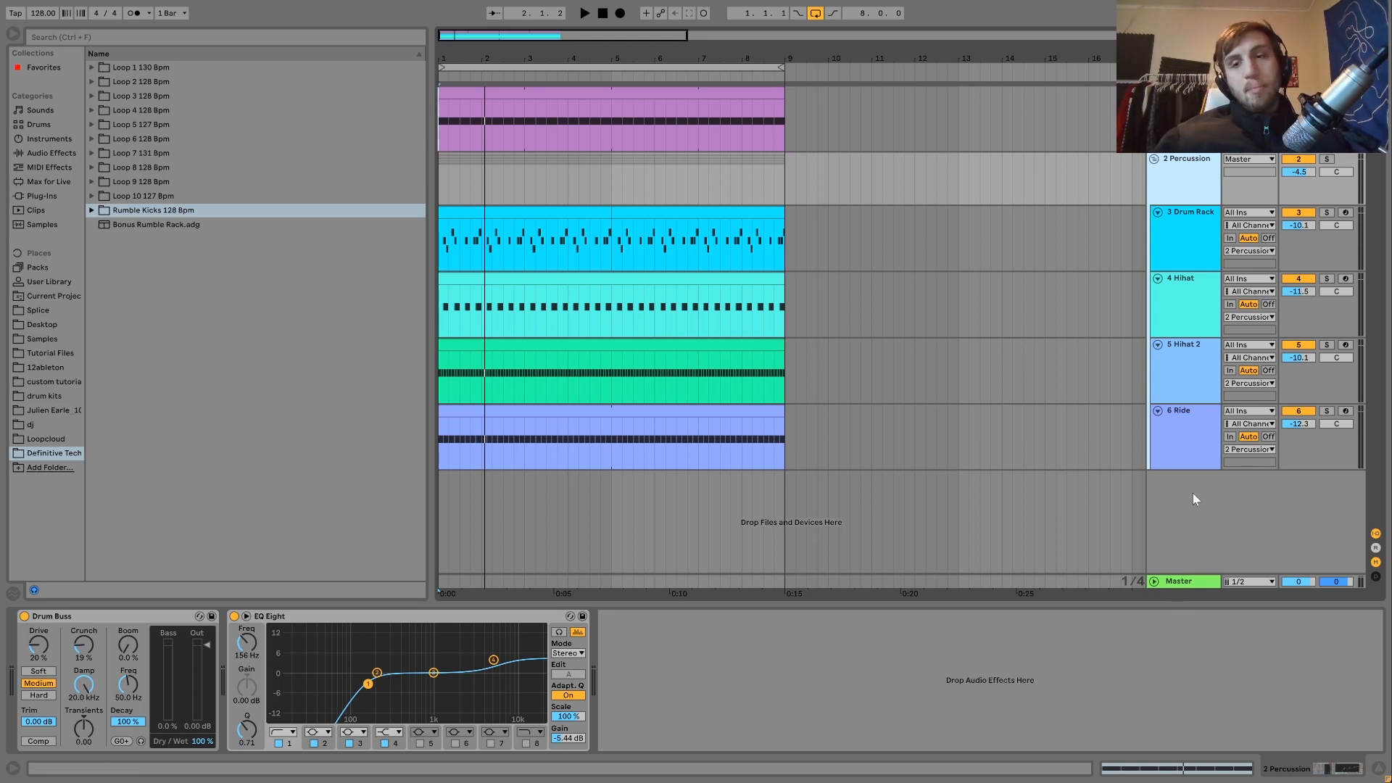
left_click(1167, 246)
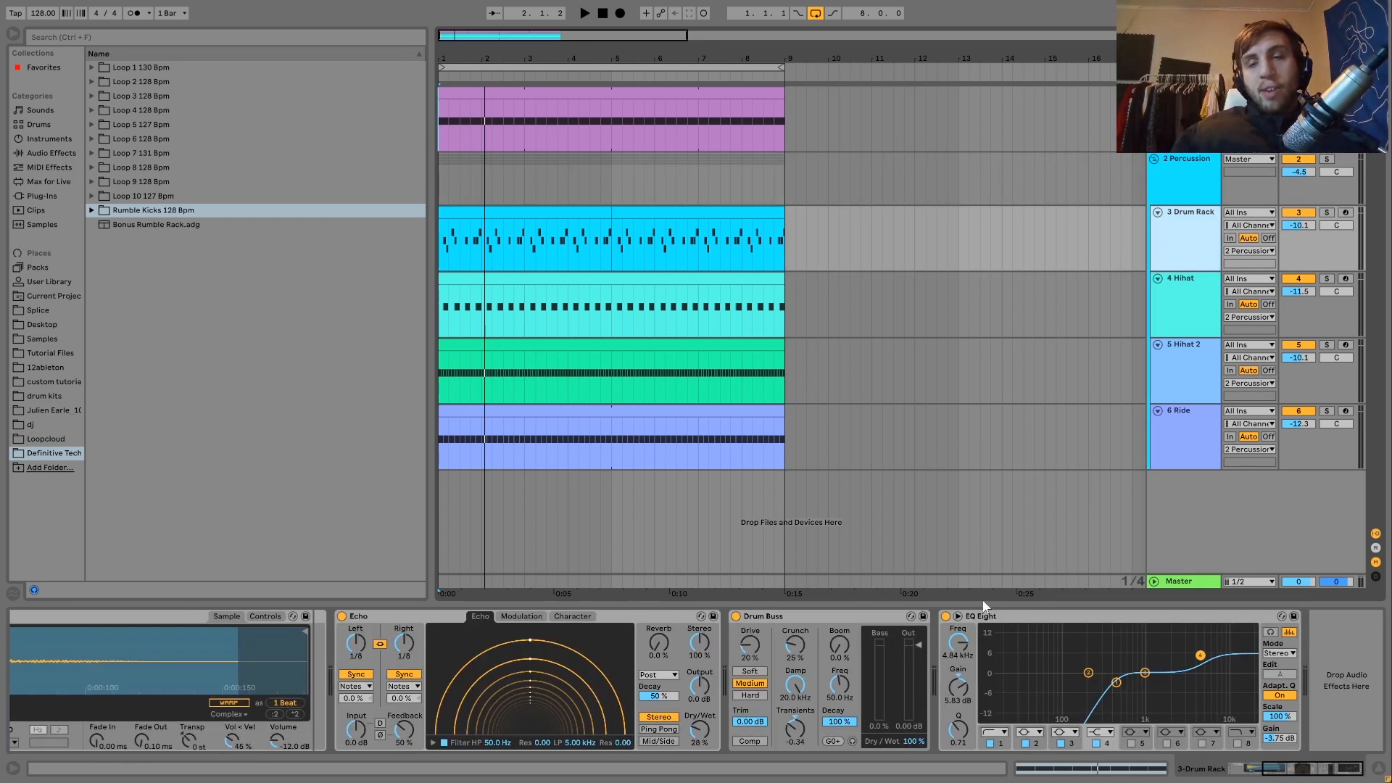
left_click(1205, 183)
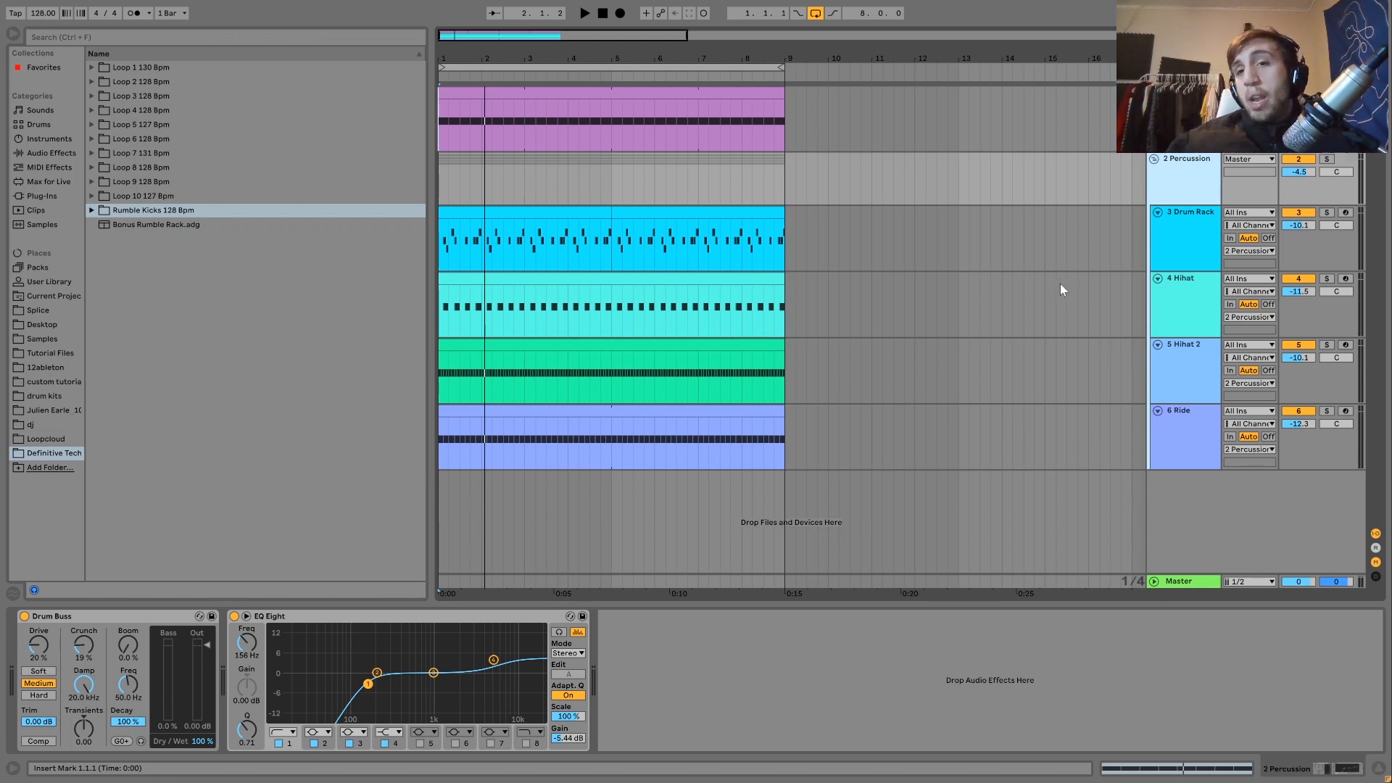
key("space")
left_click(1329, 158)
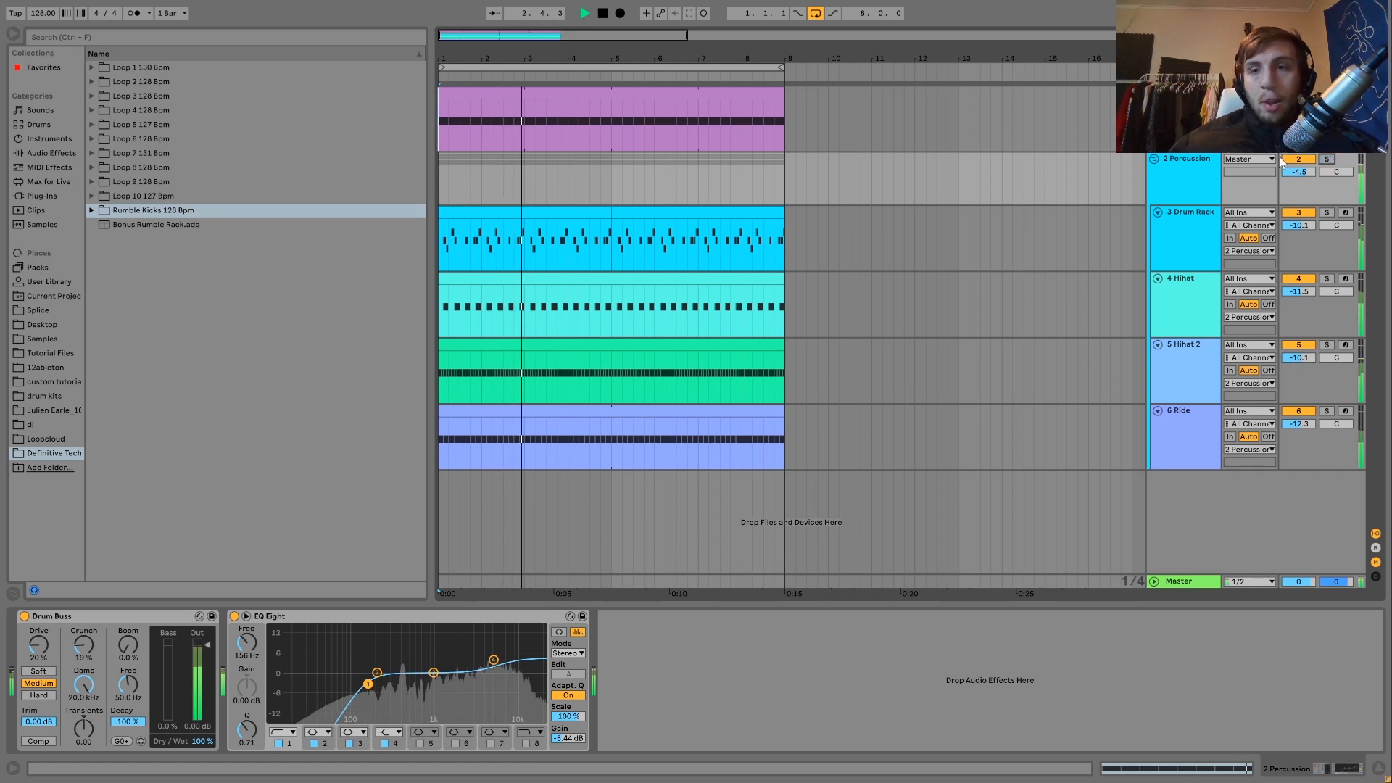
key("space")
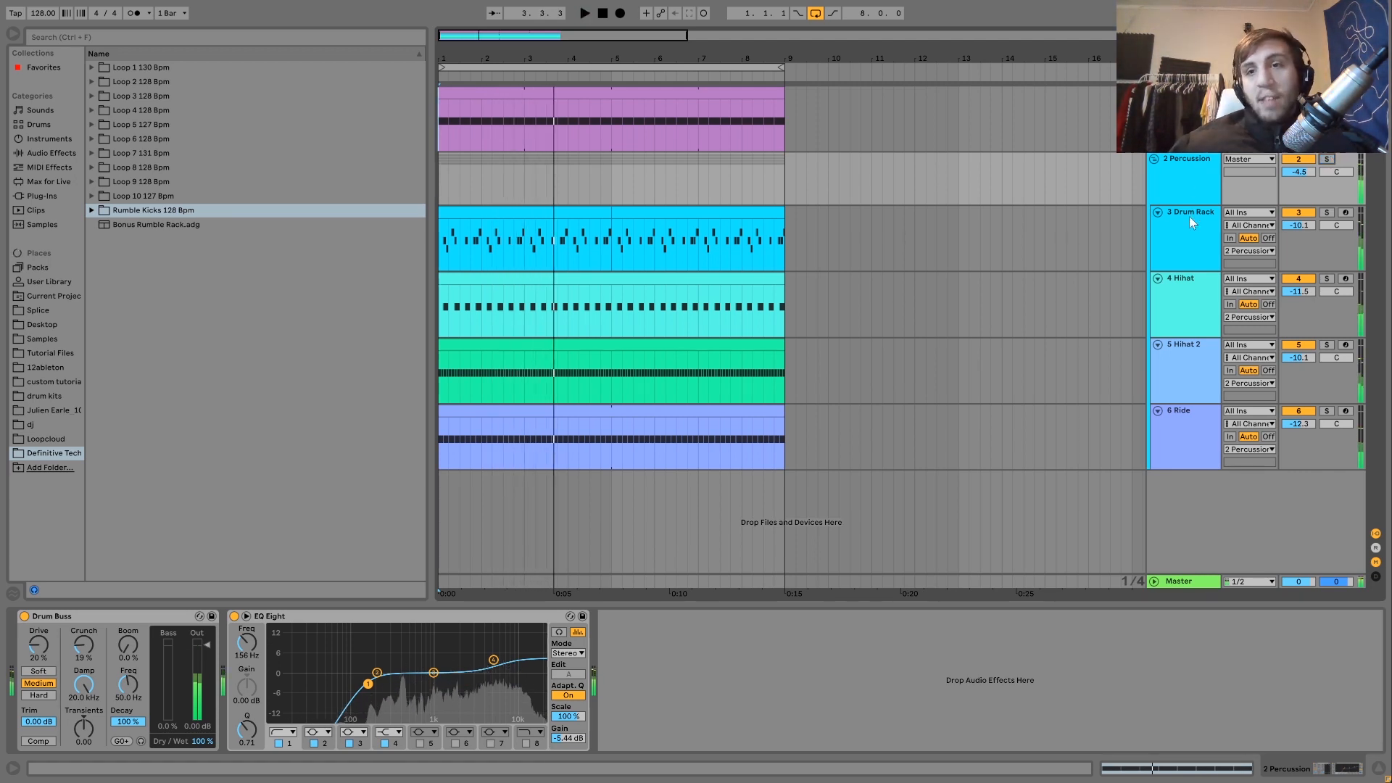
Step: Solo the Drum Rack track, play its pattern, and examine its chain from the sampler through Echo and Drum Buss to EQ Eight
left_click(1189, 213)
left_click(1328, 213)
key("space")
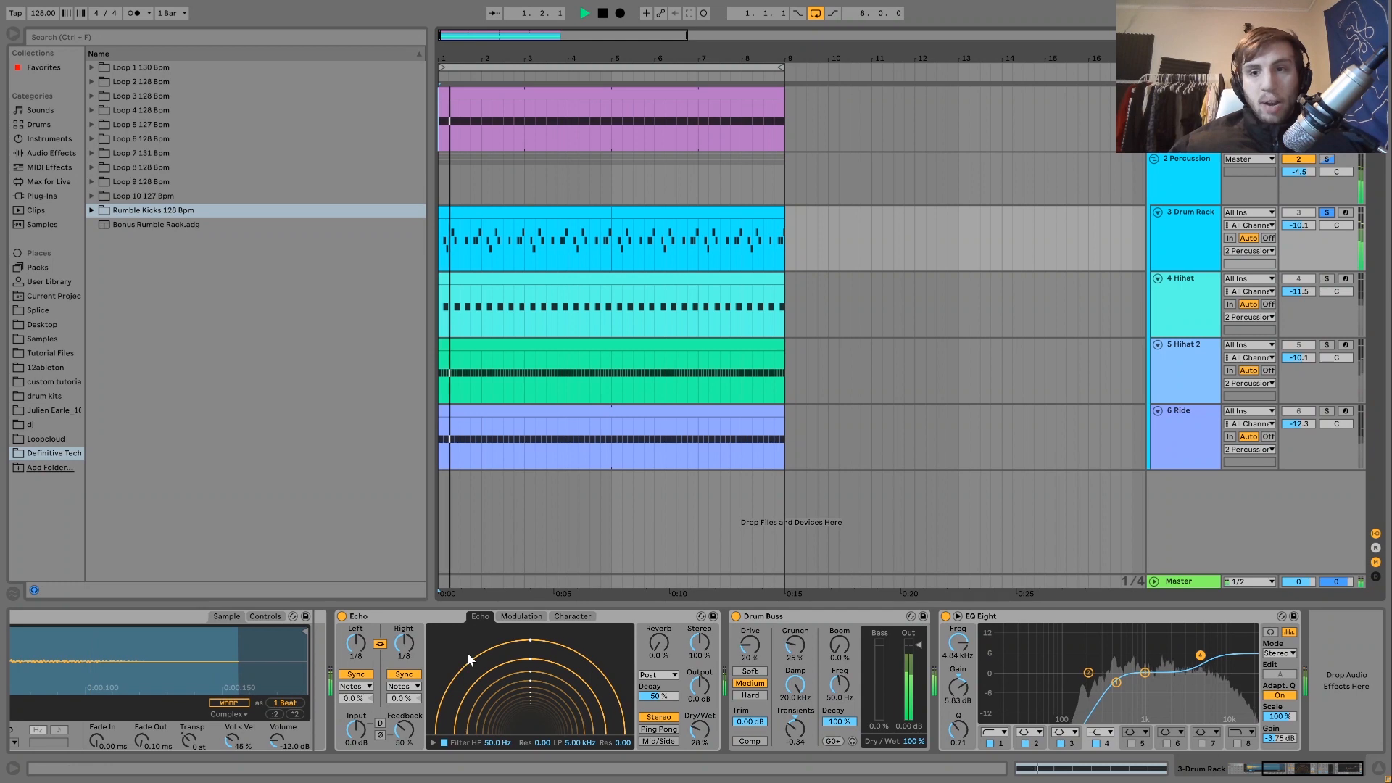
scroll(467, 651, "left", 5)
key("space")
key("space")
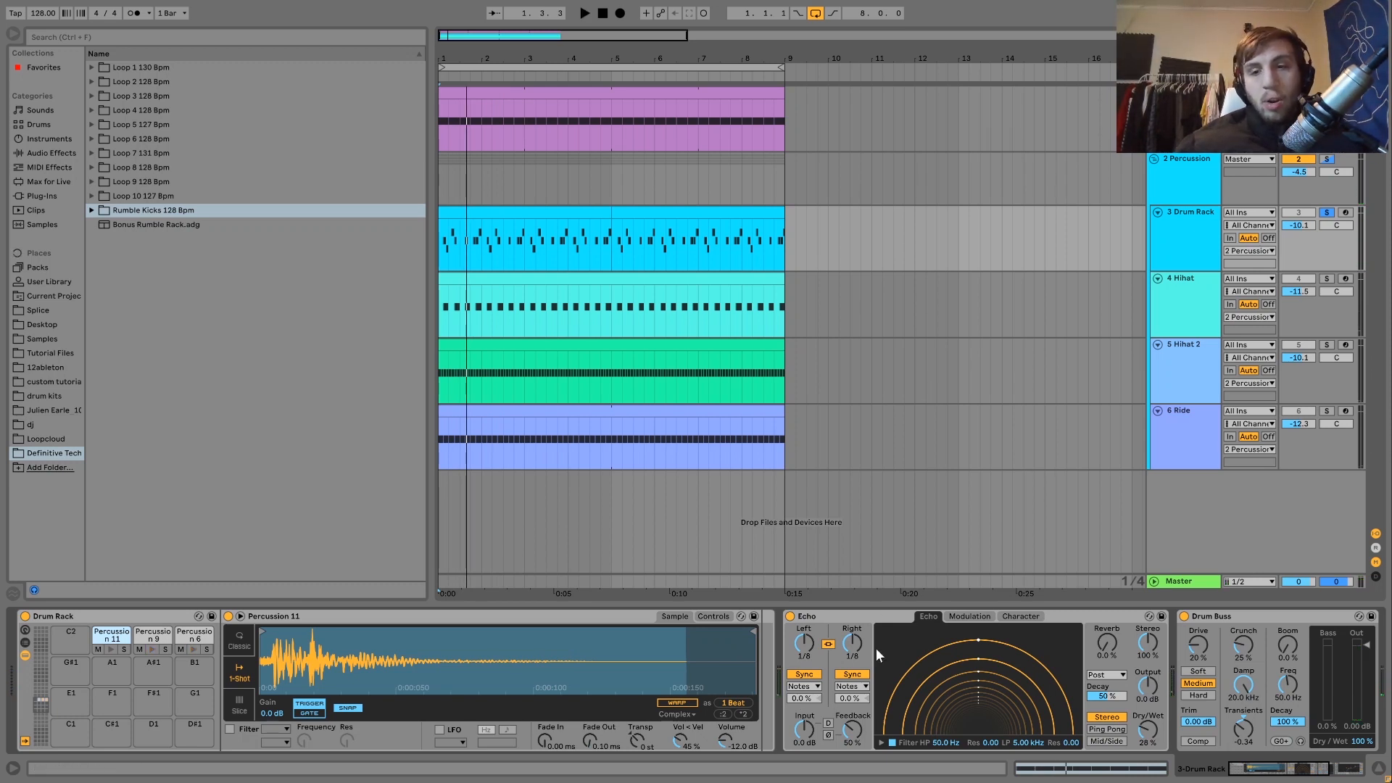
scroll(876, 647, "right", 6)
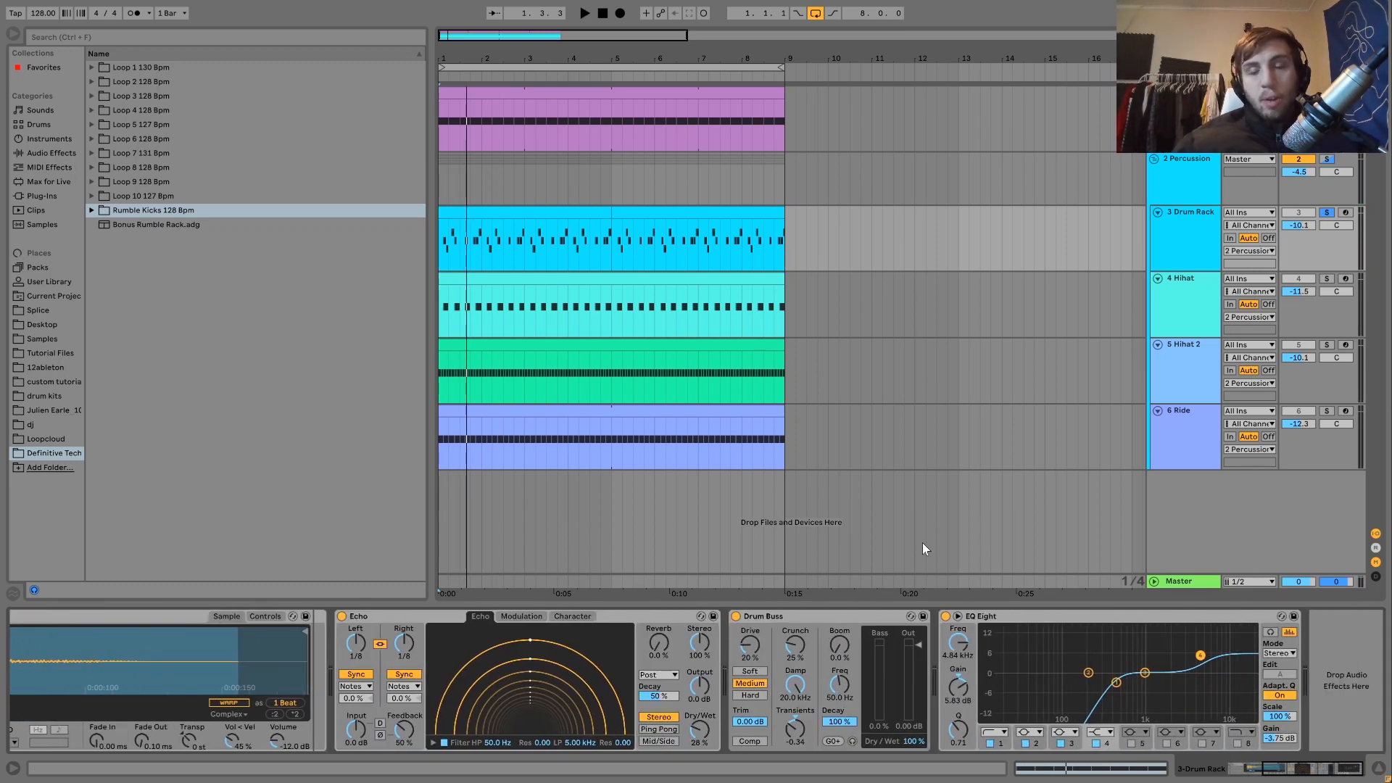
Step: Clear the Drum Rack solo and play the groove, soloing and unsoloing the Percussion group while showing its devices, then stop playback
left_click(1327, 212)
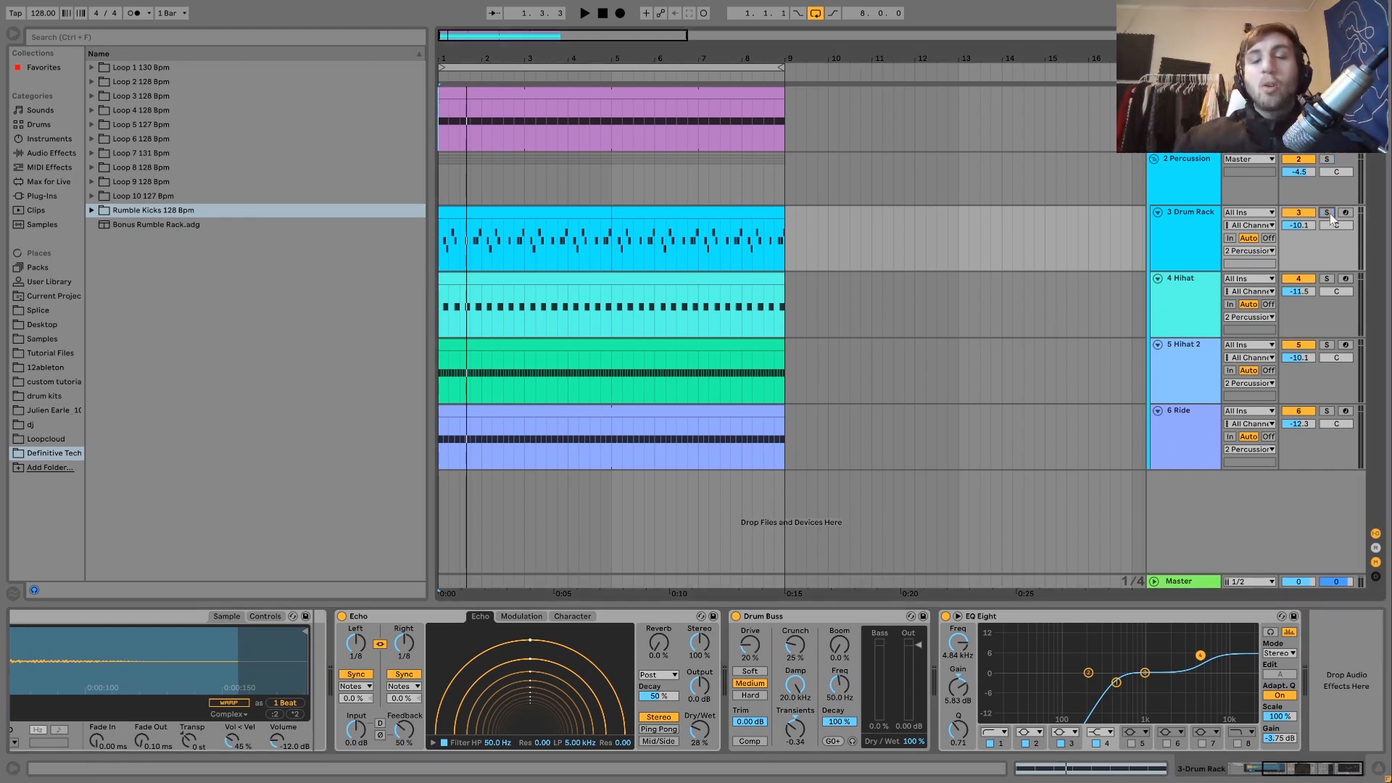
key("space")
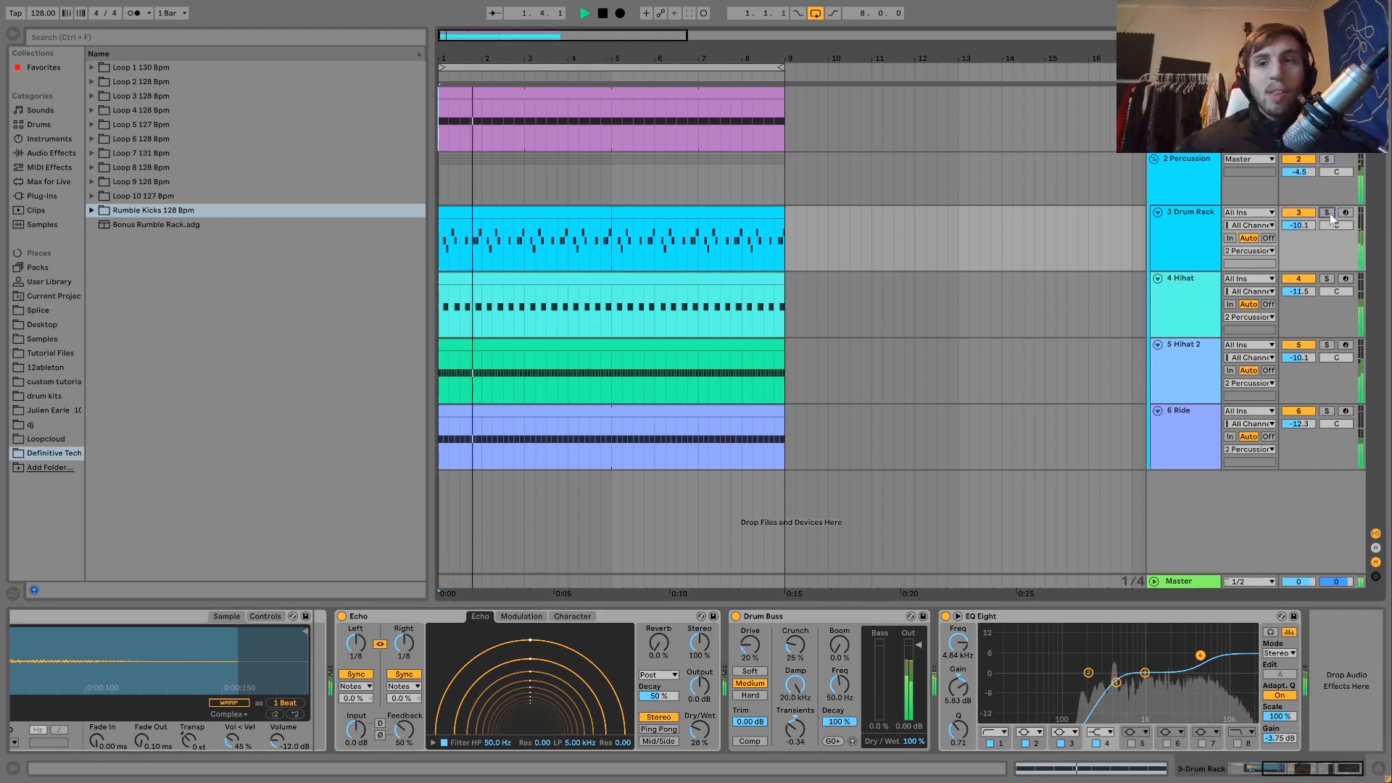
left_click(1327, 159)
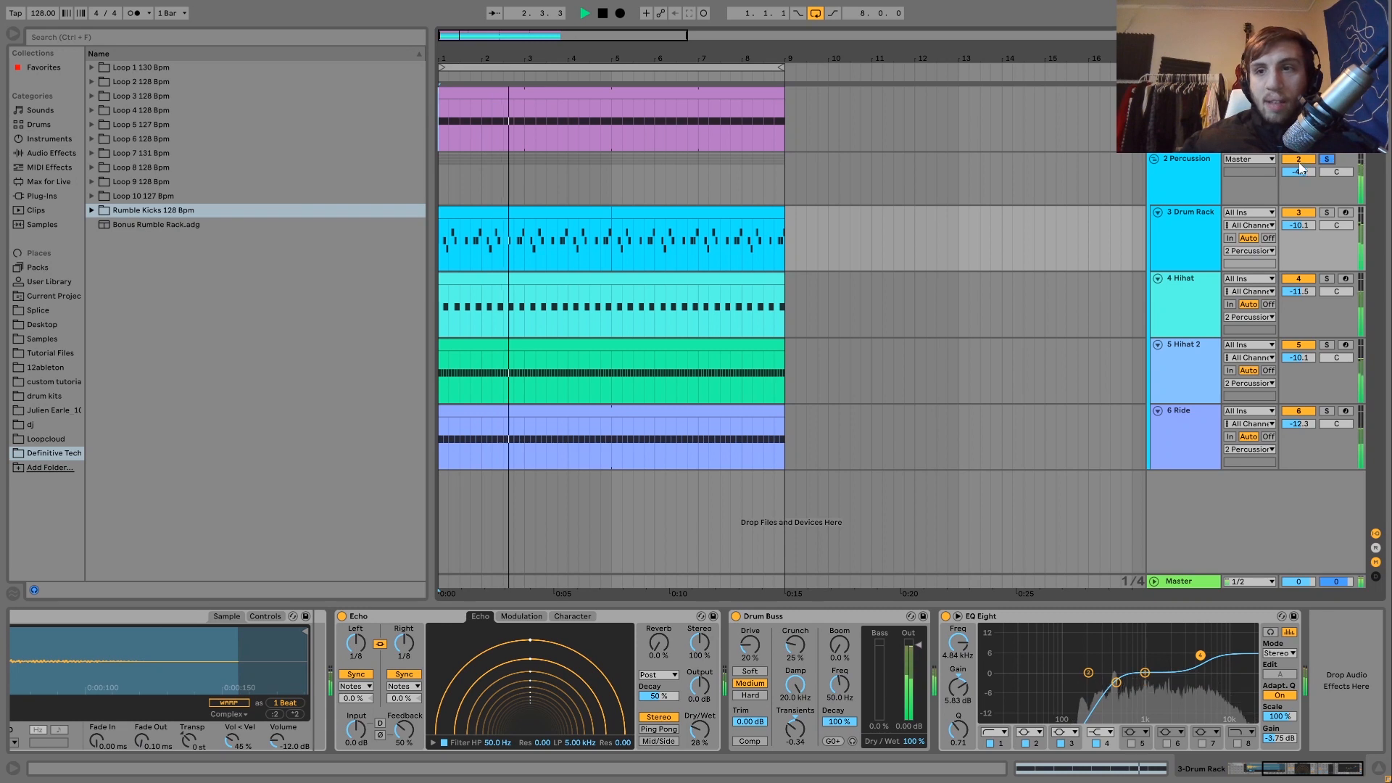
left_click(1167, 174)
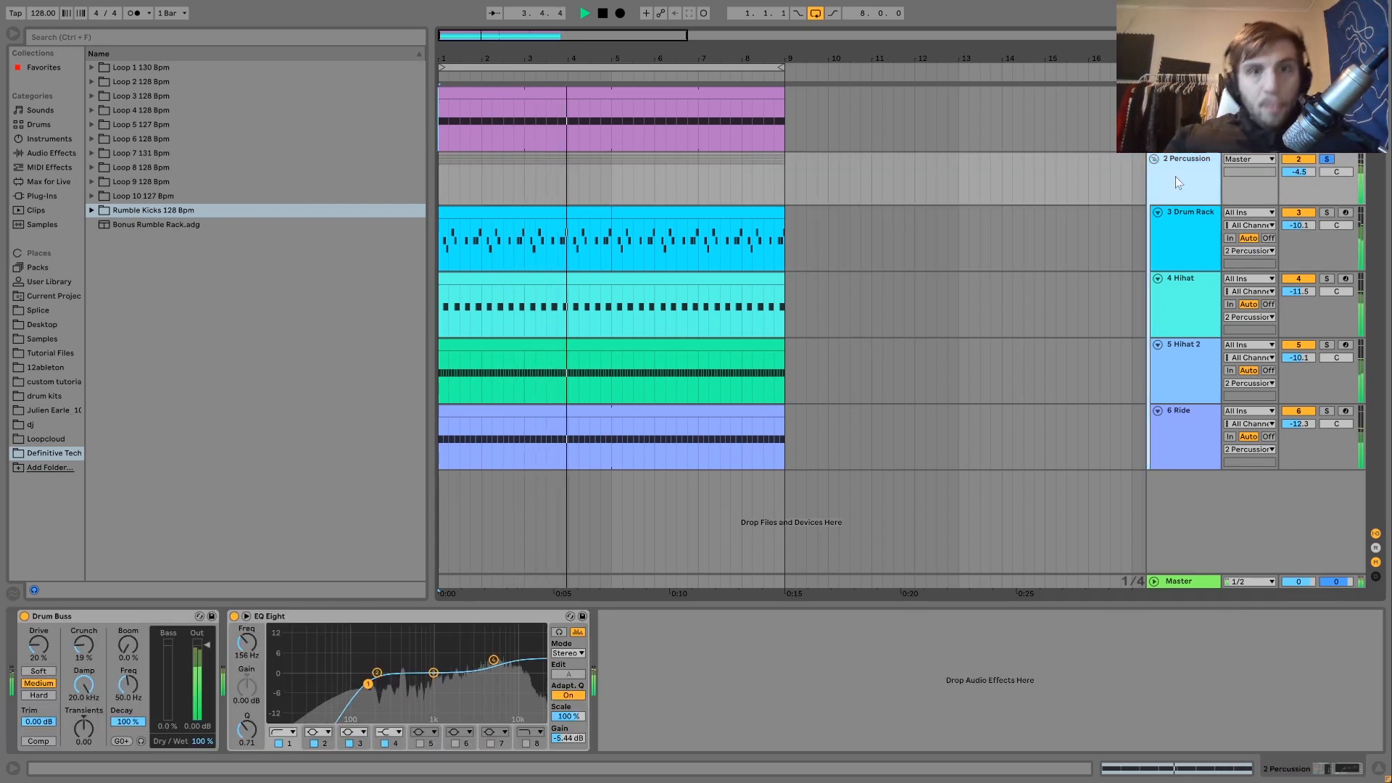
left_click(1326, 158)
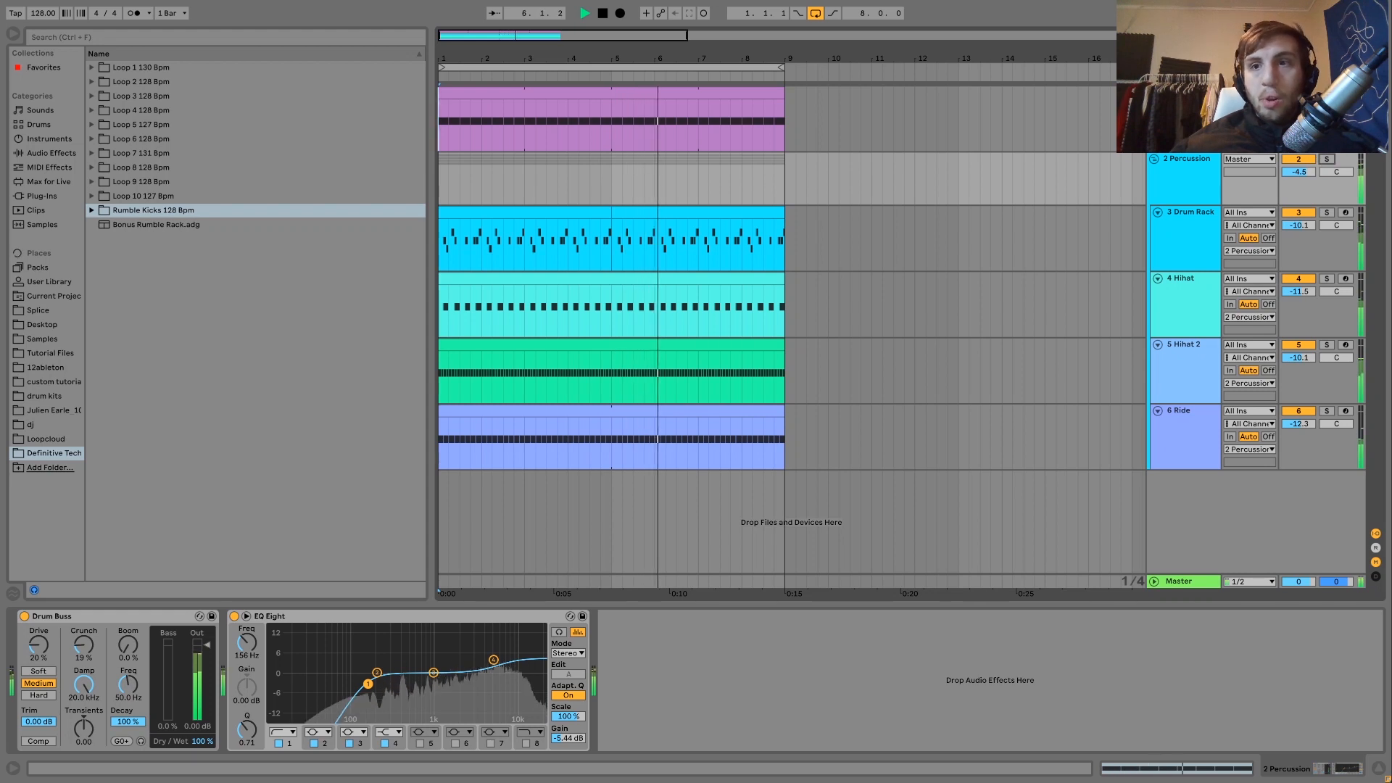
key("space")
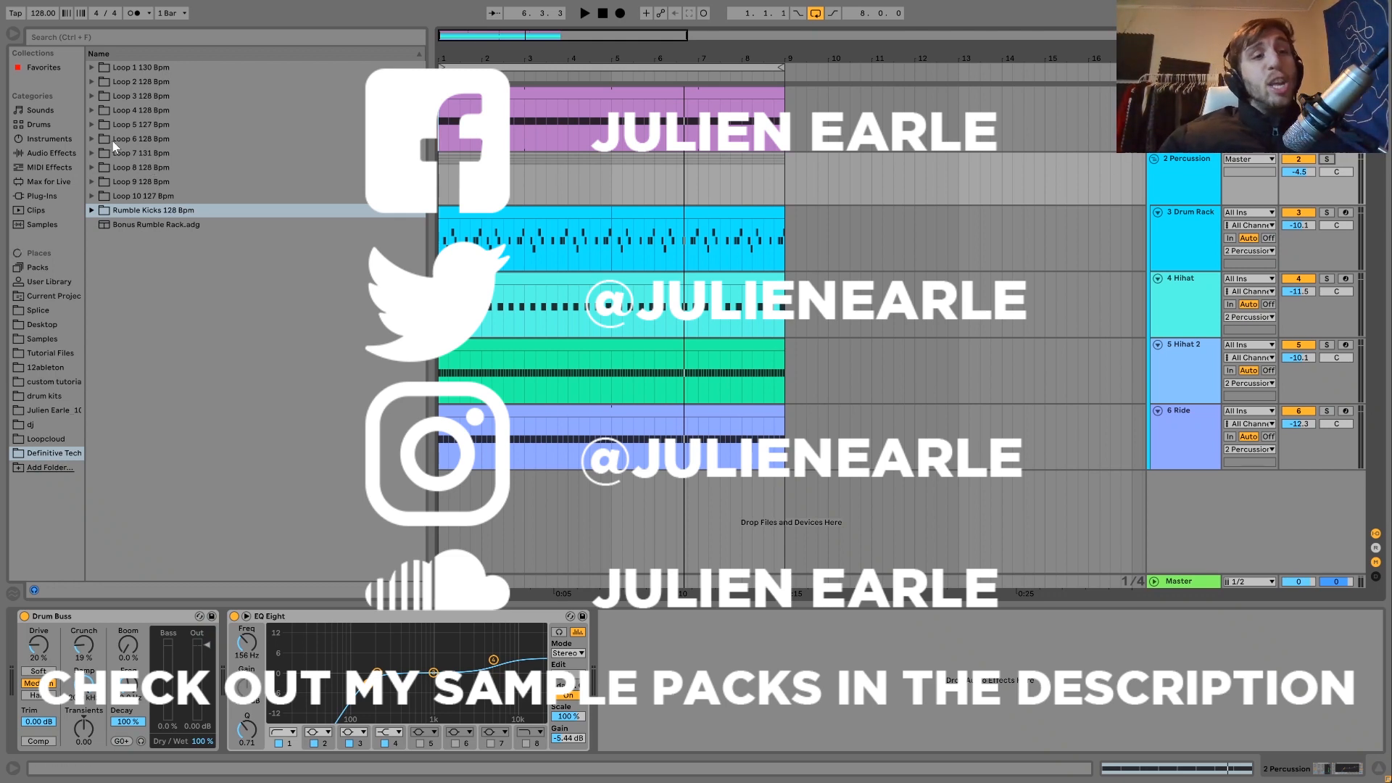
Step: Browse the sample pack's Loop 1 130 Bpm, Loop 2 128 Bpm, Loop 4 128 Bpm and Rumble Kicks 128 Bpm folders
left_click(137, 70)
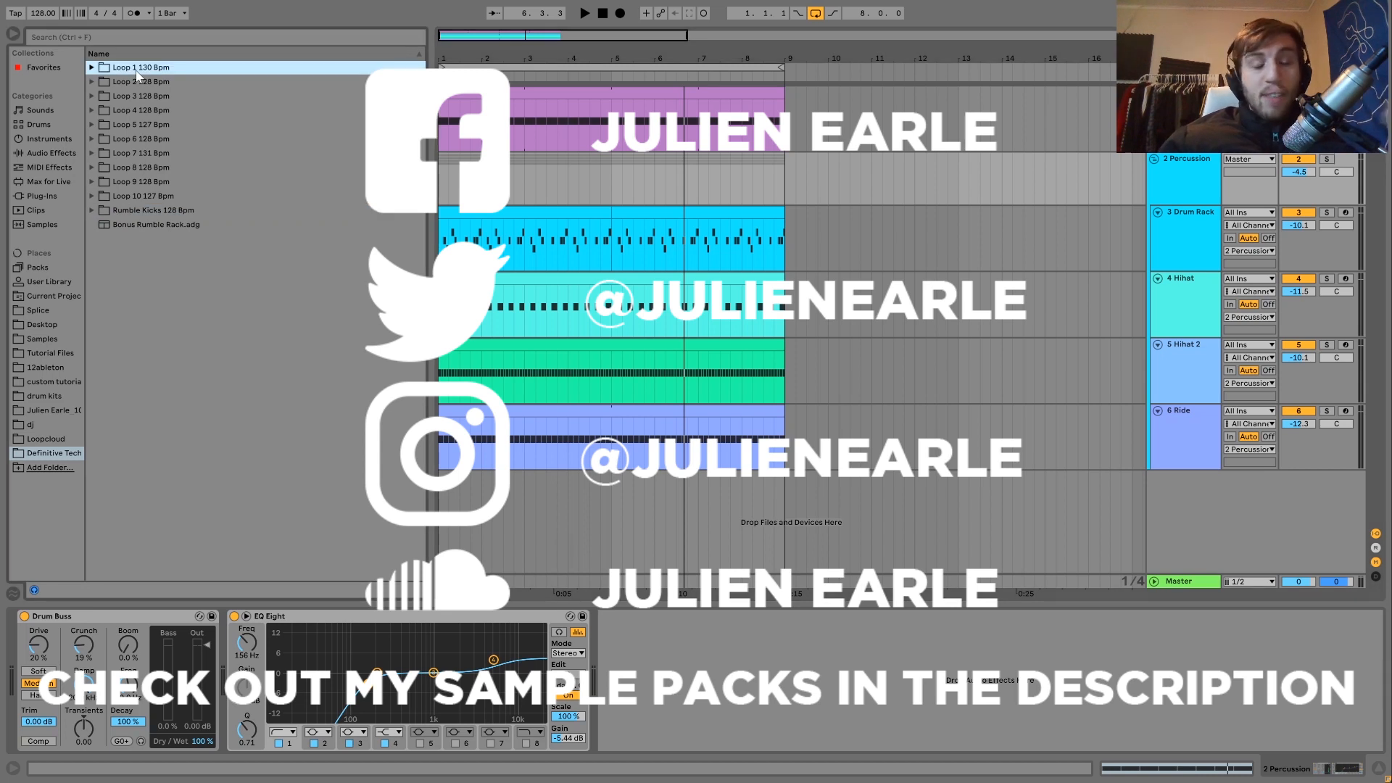
double_click(136, 71)
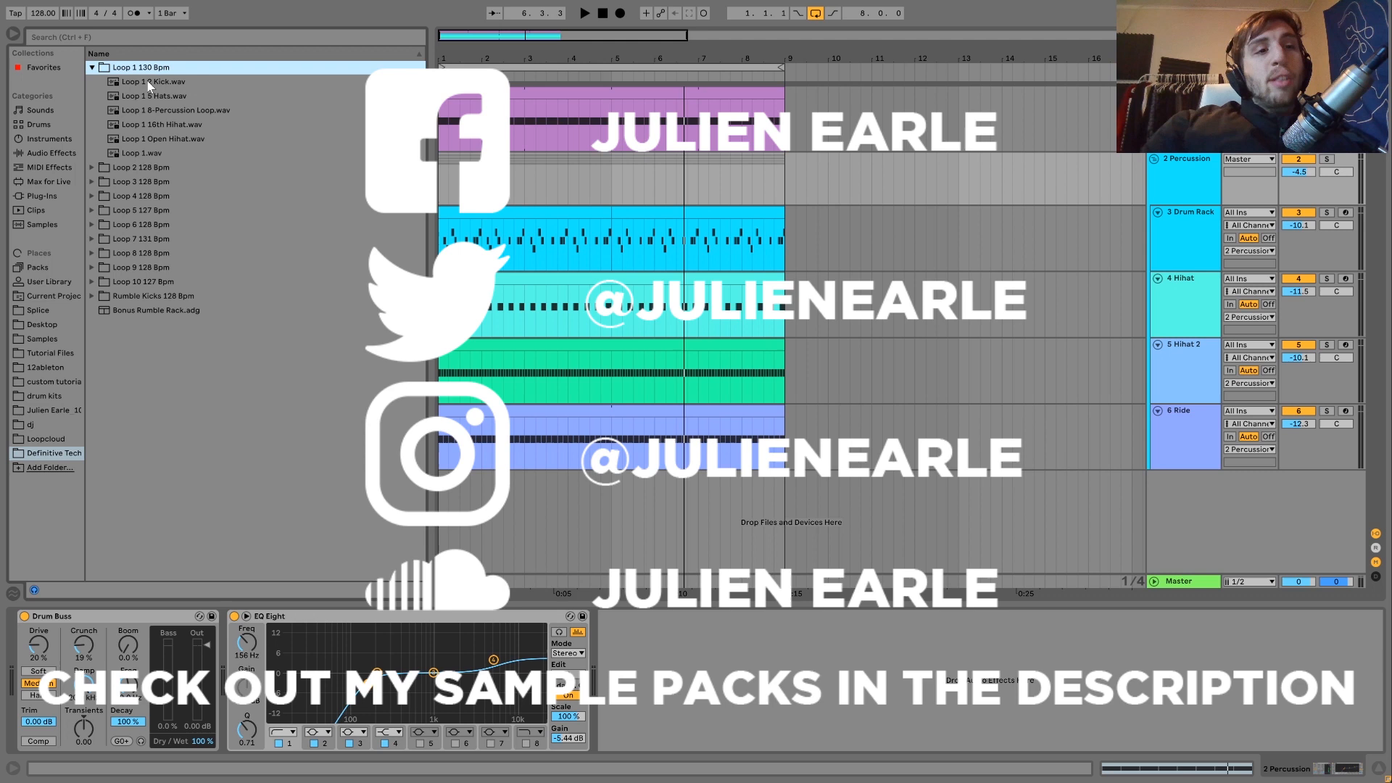
left_click(95, 167)
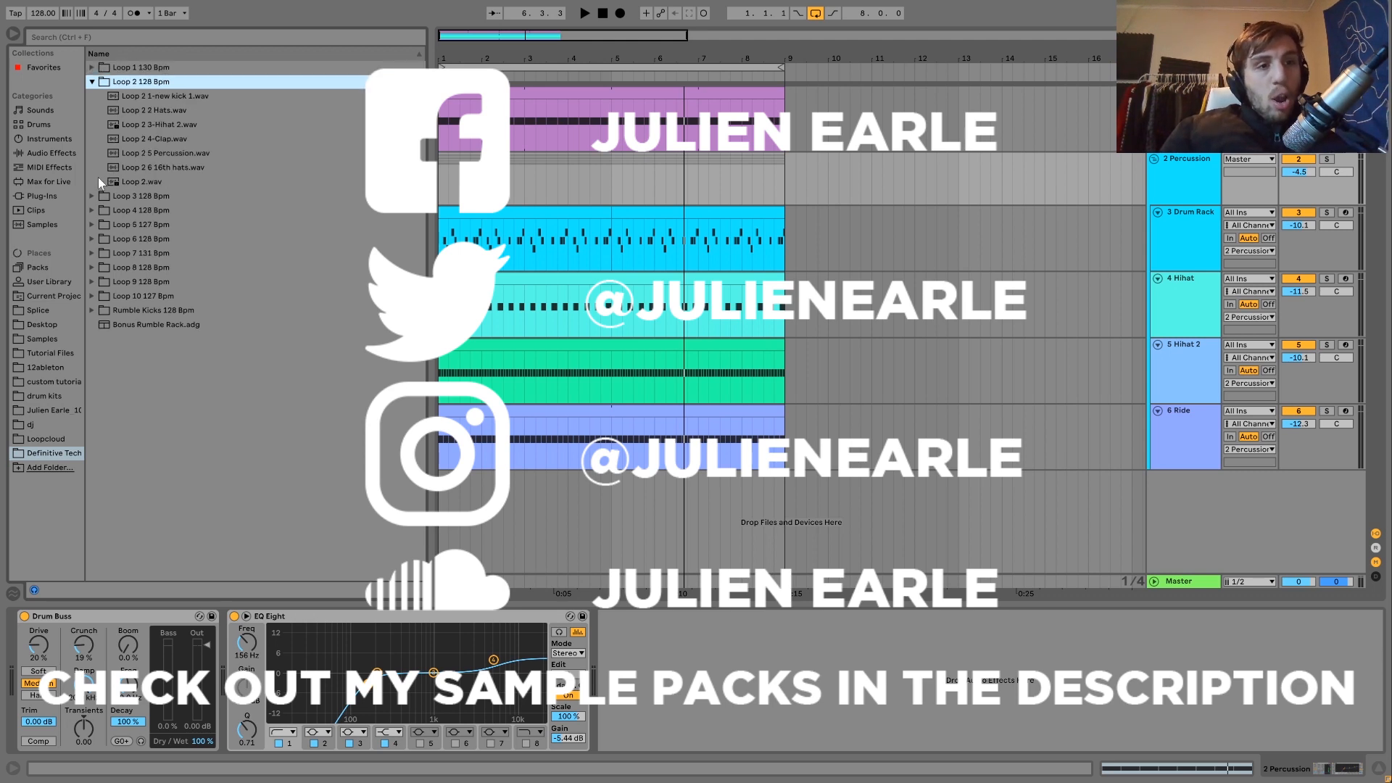
left_click(94, 181)
left_click(93, 196)
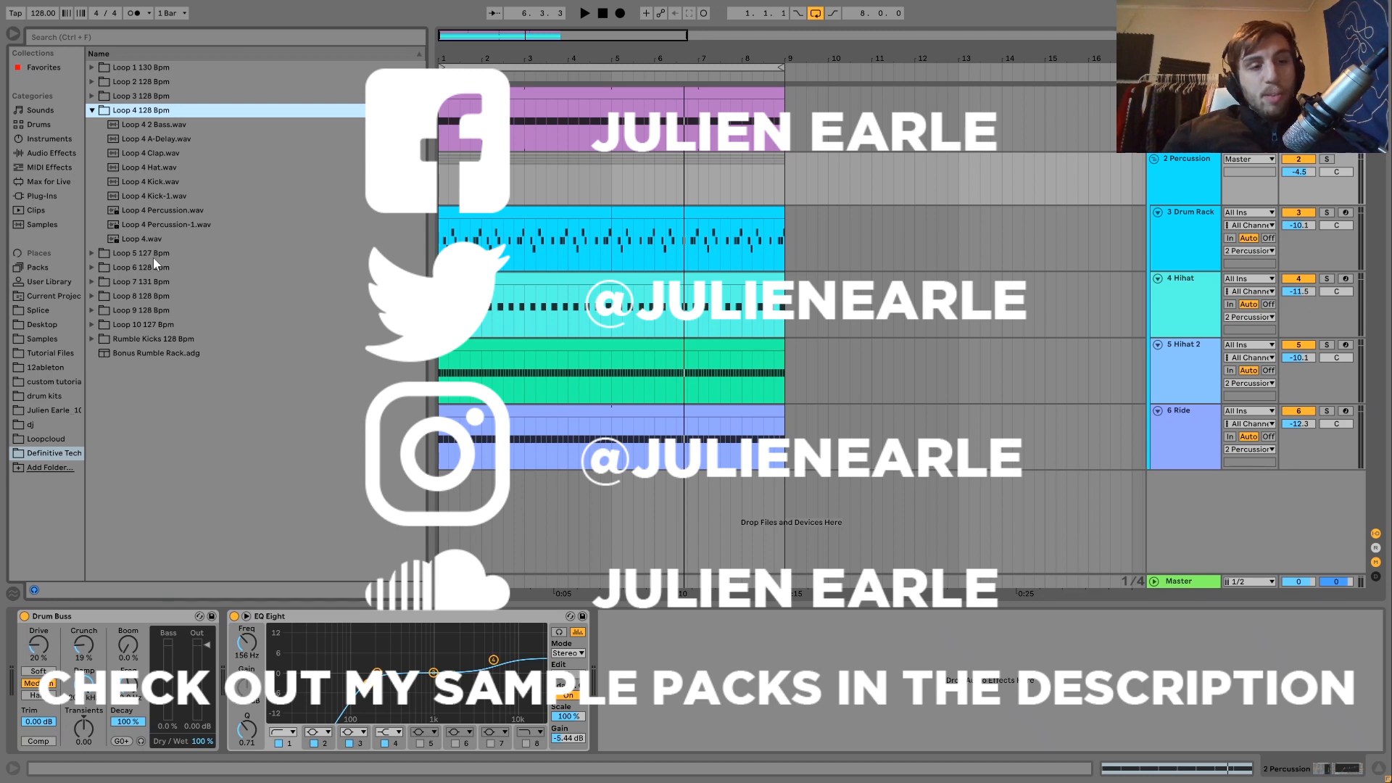
left_click(92, 340)
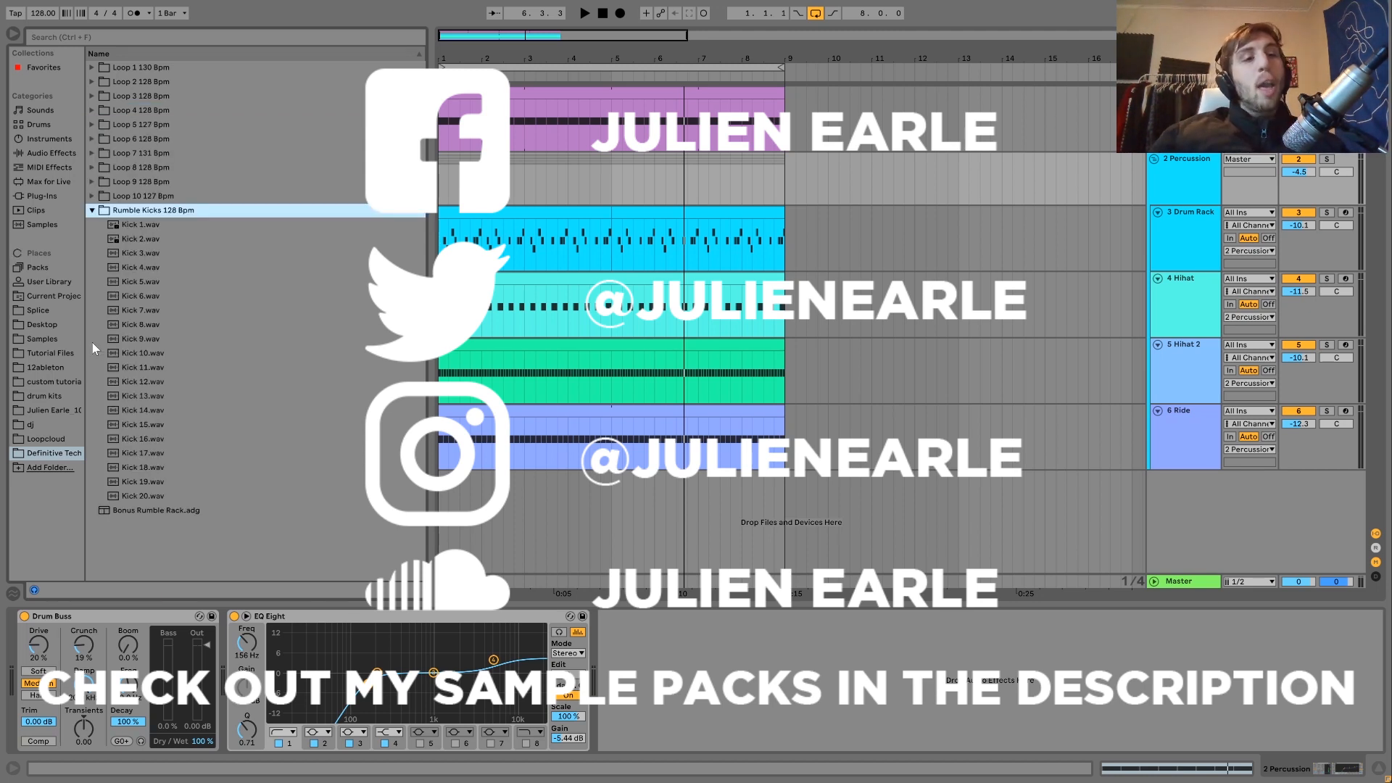